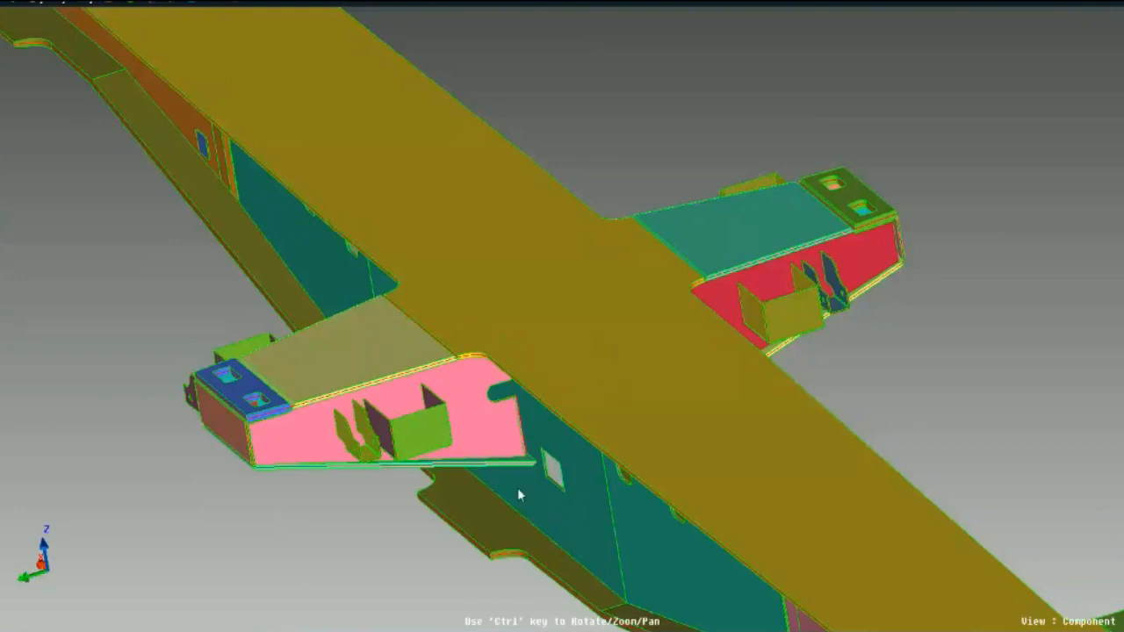
# - Assign component 40 (ID 229), the pink side wall of the centre bracket, to the first Interactive Mesh Manager entry
pyautogui.keyDown('ctrl'); pyautogui.scroll(-5, 518, 489); pyautogui.keyUp('ctrl')
pyautogui.keyDown('ctrl'); pyautogui.moveTo(557, 419); pyautogui.dragTo(513, 443); pyautogui.keyUp('ctrl')
pyautogui.keyDown('ctrl'); pyautogui.scroll(3, 460, 401); pyautogui.keyUp('ctrl')
pyautogui.keyDown('ctrl'); pyautogui.moveTo(457, 400); pyautogui.dragTo(485, 392); pyautogui.keyUp('ctrl')
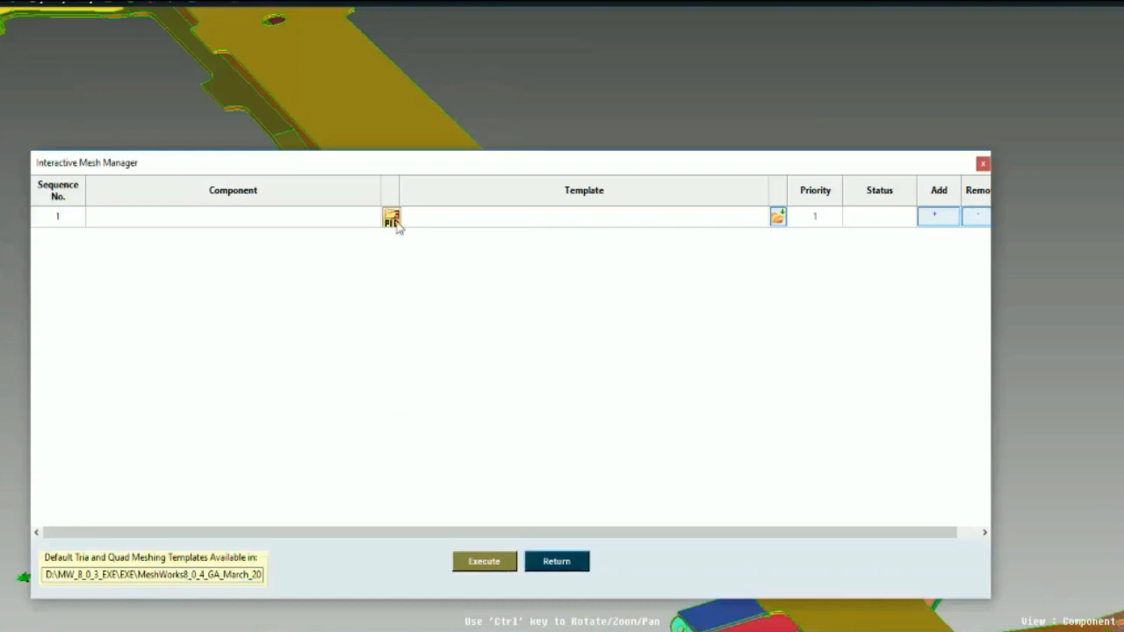
pyautogui.click(391, 219)
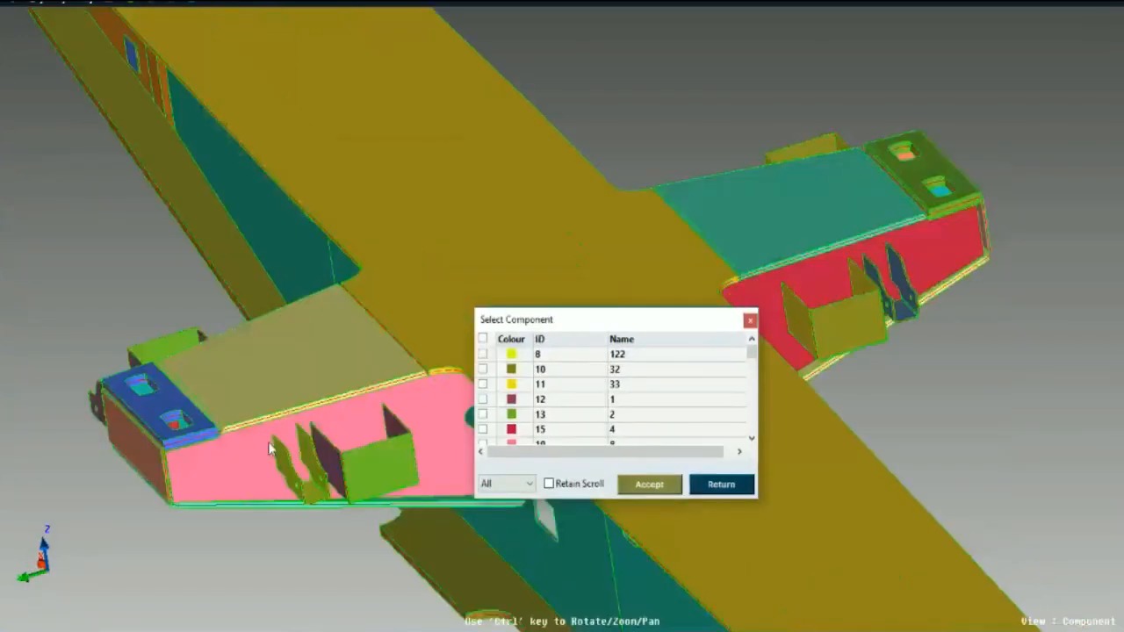
pyautogui.click(436, 381)
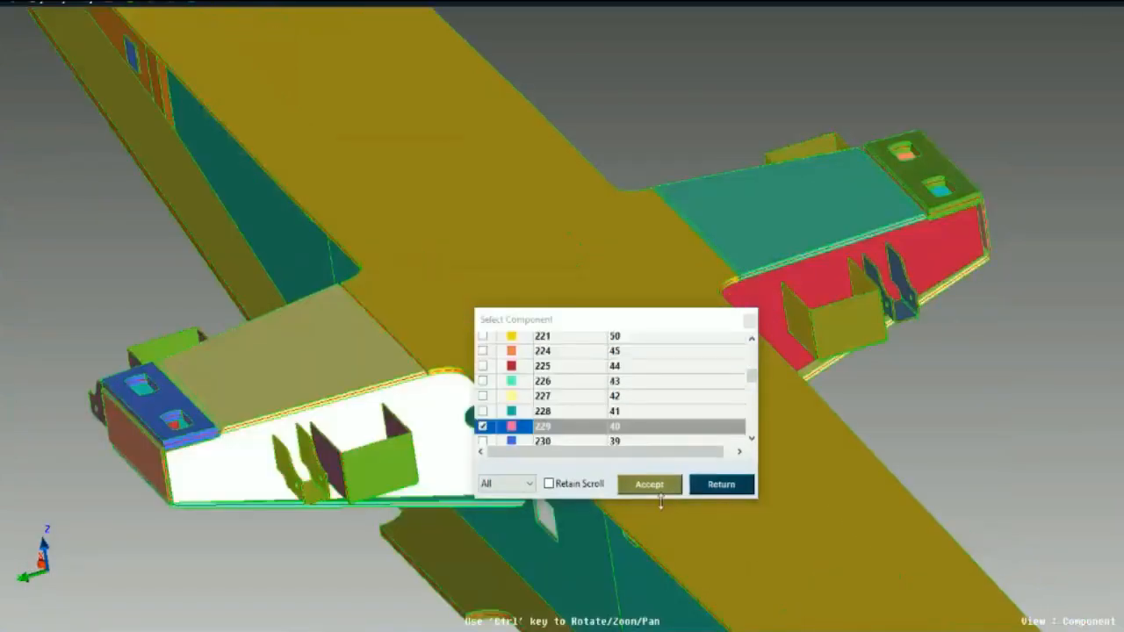
pyautogui.click(659, 488)
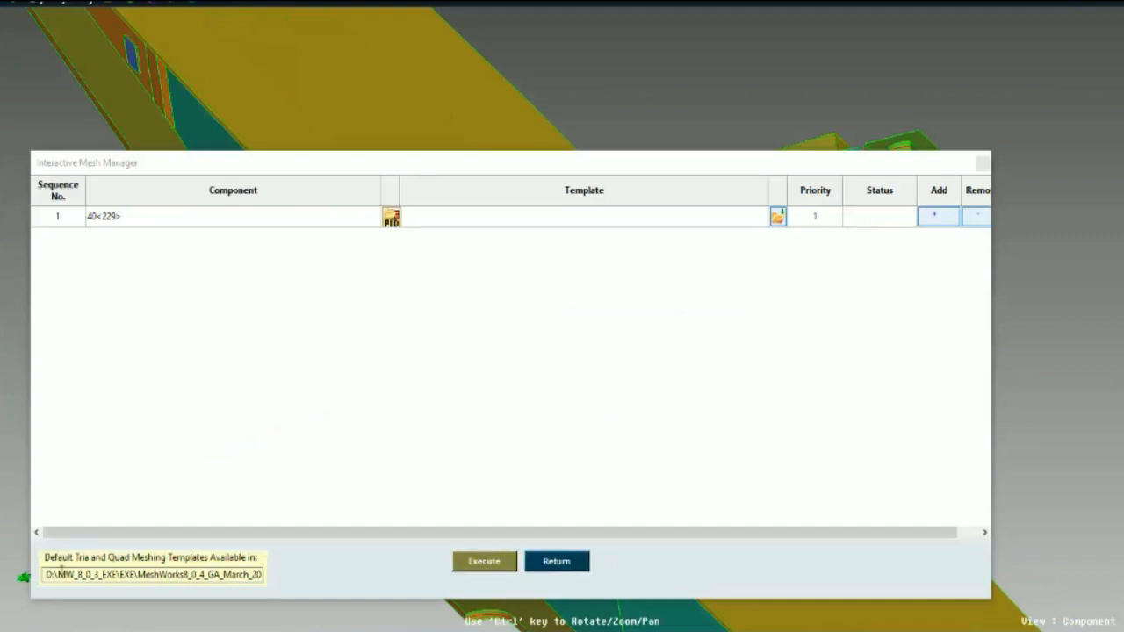
# - Load the MIXED_10mm_Mesh_extract_mid_surface template from the default templates' Mixed_Mesh folder for component 40
pyautogui.moveTo(53, 575); pyautogui.dragTo(290, 573)
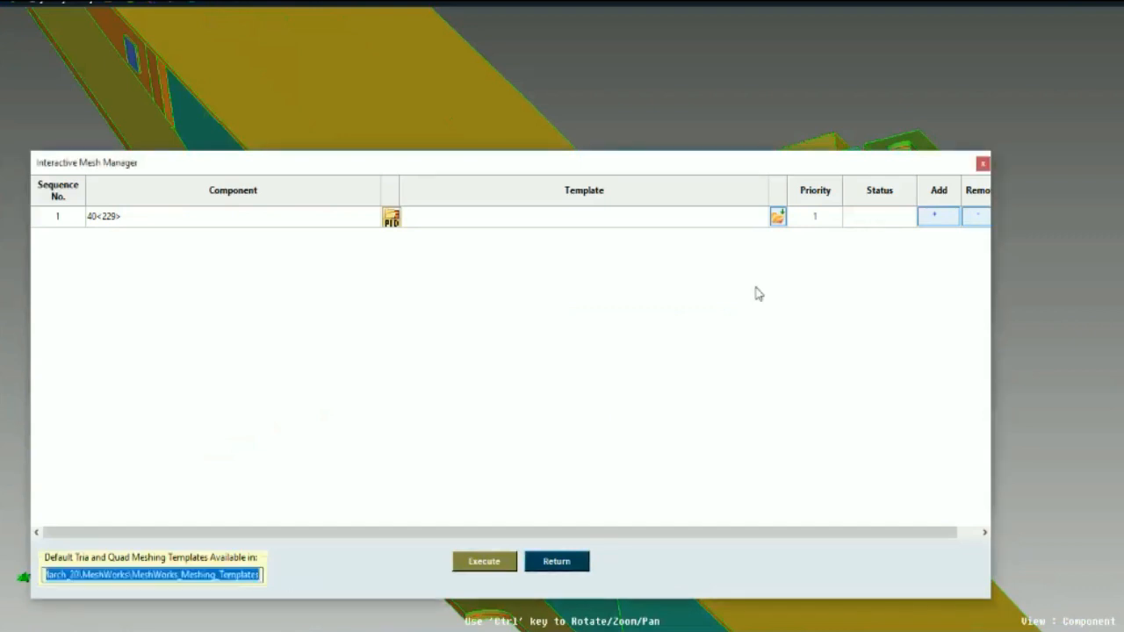
pyautogui.click(778, 217)
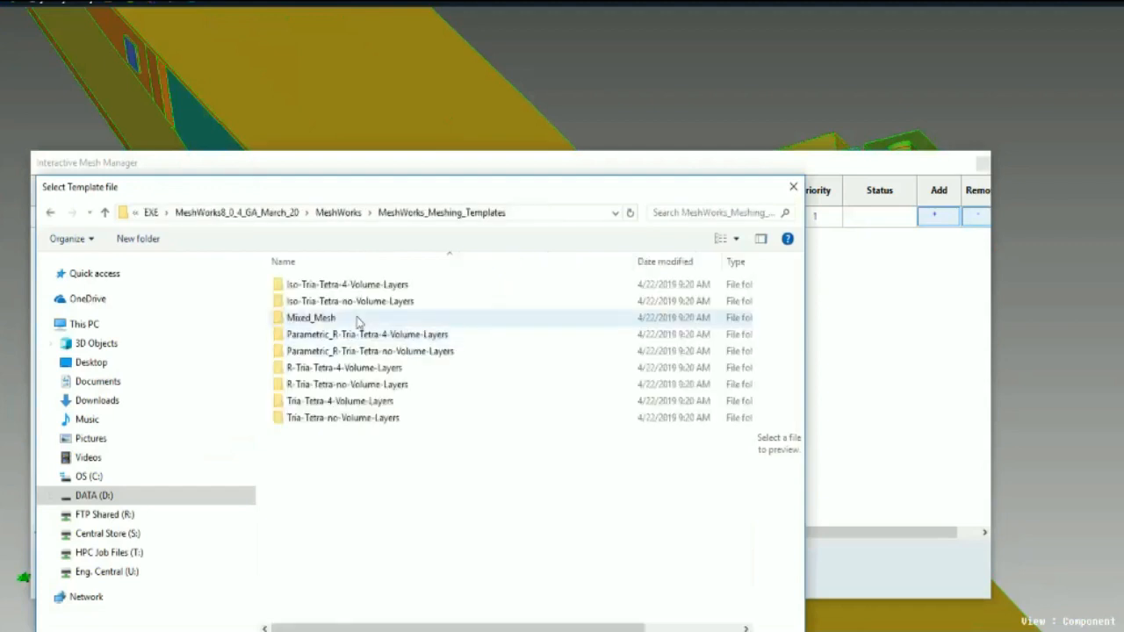
pyautogui.doubleClick(356, 319)
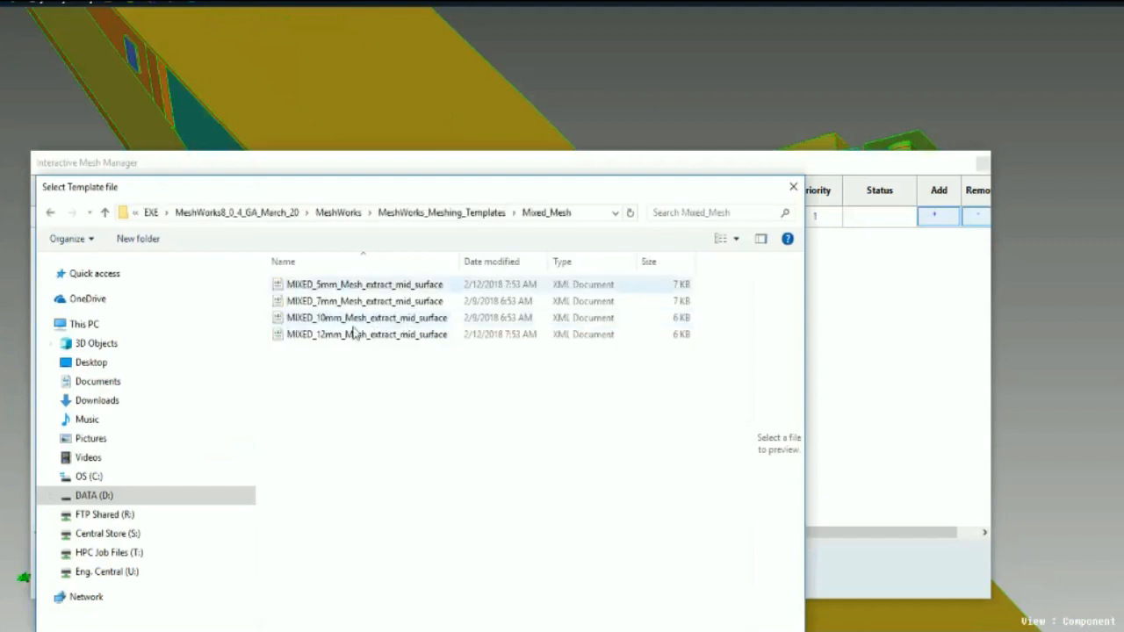
pyautogui.moveTo(460, 261); pyautogui.dragTo(489, 261)
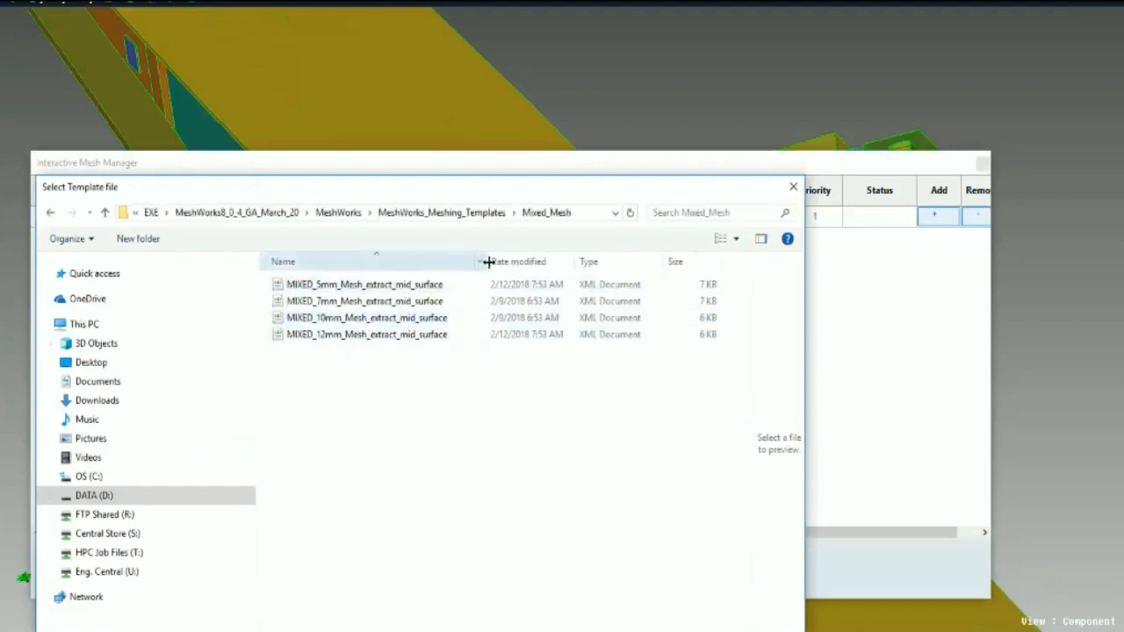
pyautogui.click(416, 320)
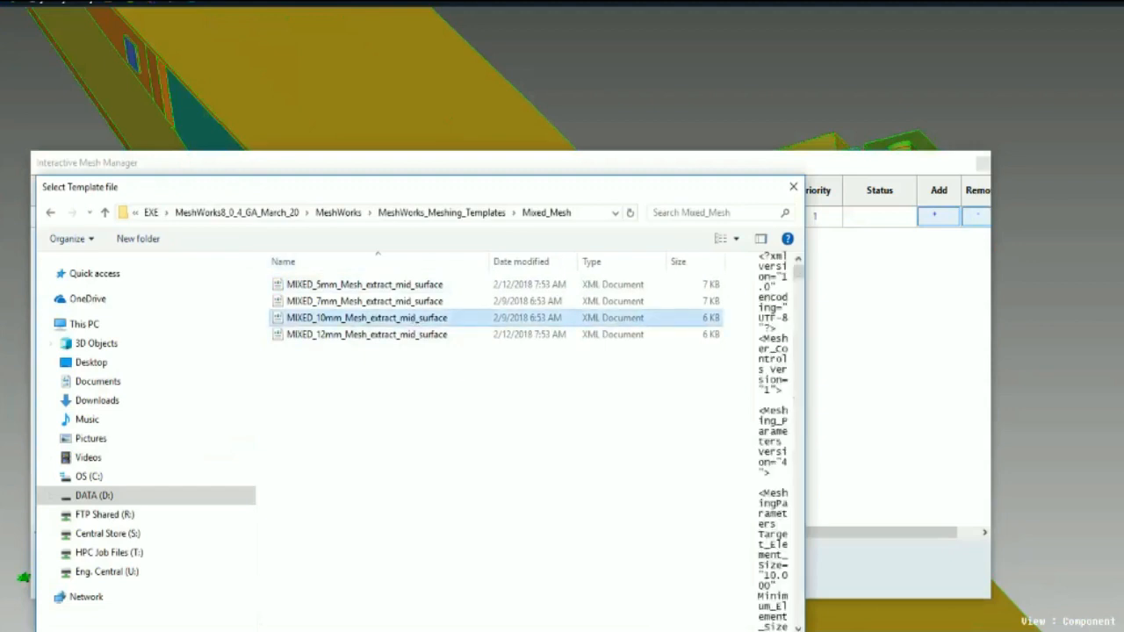
pyautogui.click(674, 631)
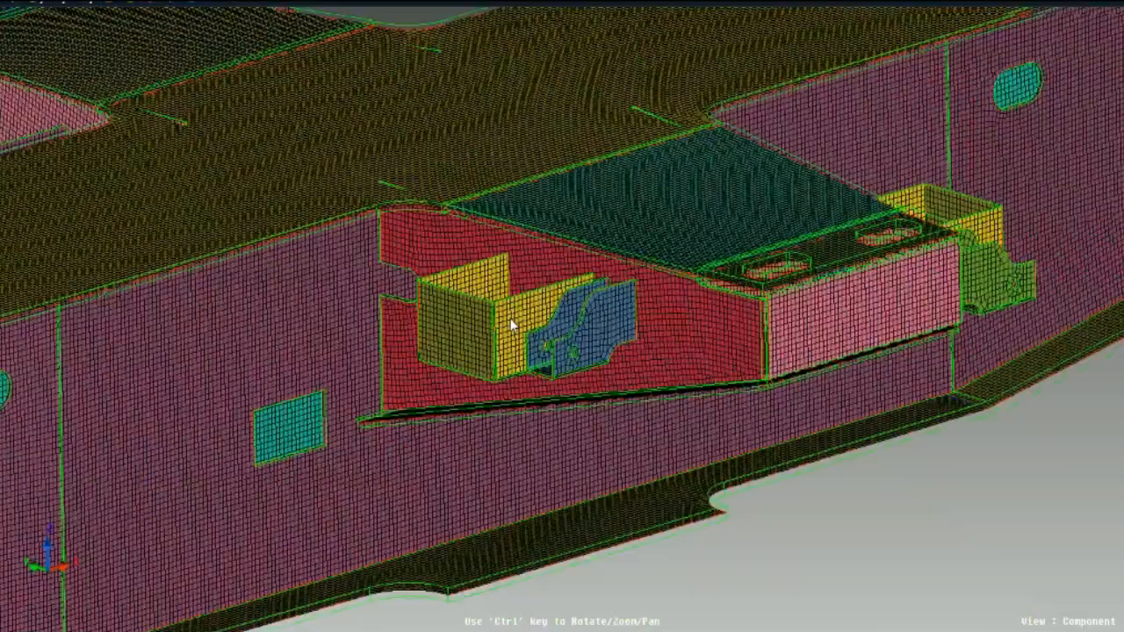
# - Inspect the mesh on the side brackets, box supports and main beam of the frame
pyautogui.keyDown('ctrl'); pyautogui.moveTo(511, 319); pyautogui.dragTo(481, 401); pyautogui.keyUp('ctrl')
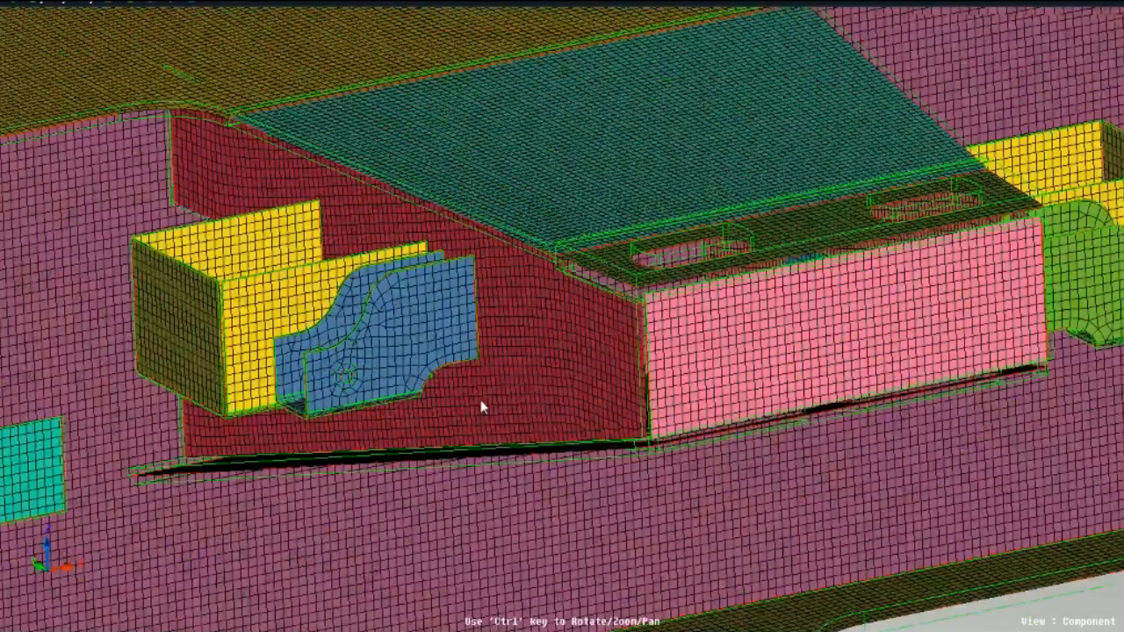
pyautogui.keyDown('ctrl'); pyautogui.moveTo(482, 401); pyautogui.dragTo(631, 514); pyautogui.keyUp('ctrl')
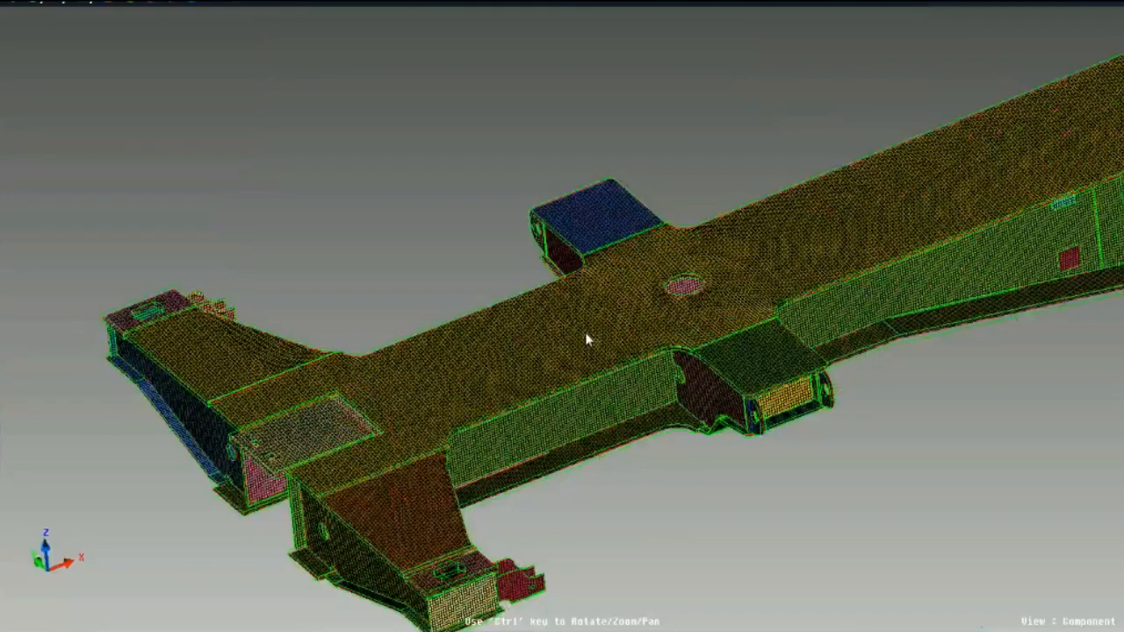
pyautogui.keyDown('ctrl'); pyautogui.moveTo(789, 409); pyautogui.dragTo(653, 381, button='middle'); pyautogui.keyUp('ctrl')
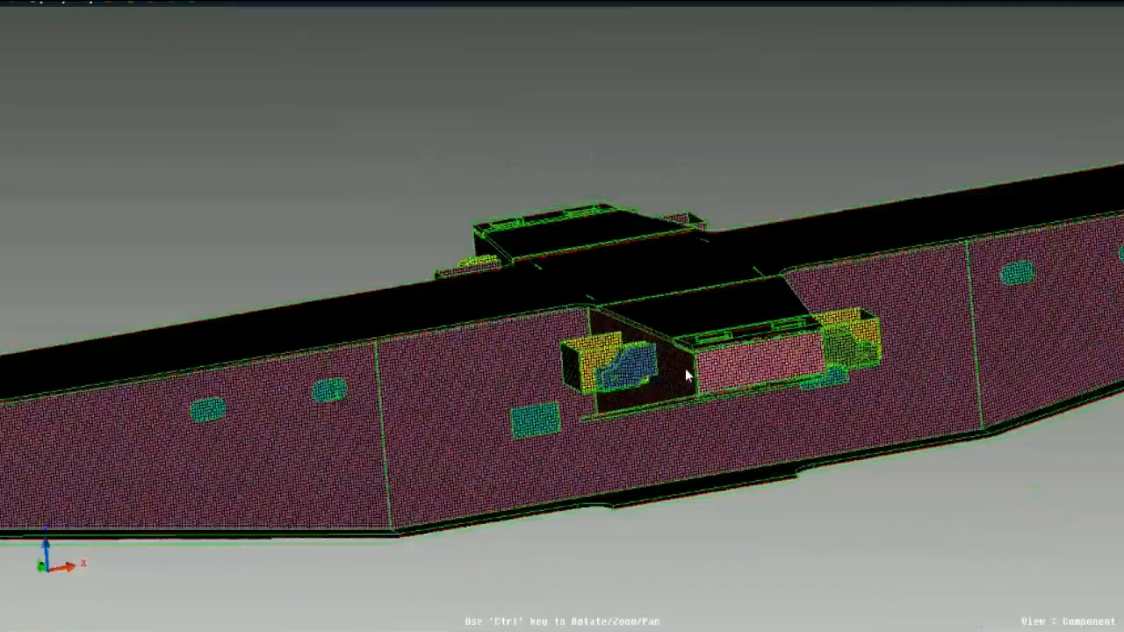
pyautogui.keyDown('ctrl'); pyautogui.moveTo(687, 376); pyautogui.dragTo(684, 433); pyautogui.keyUp('ctrl')
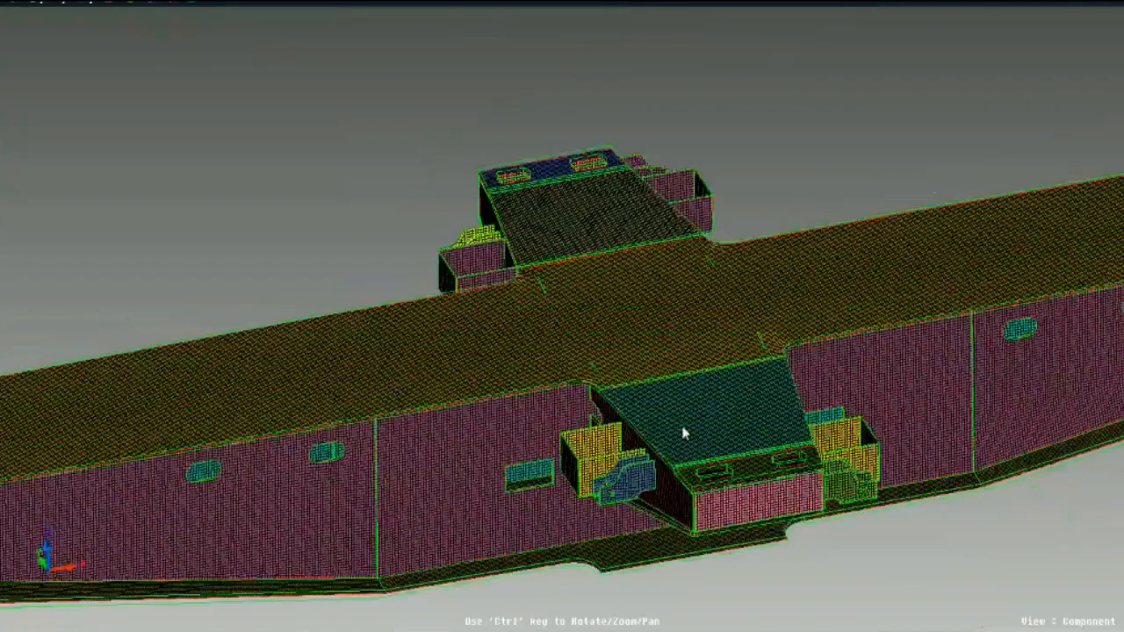
# - Enable tube identification in the mesh parameters and review the fillet, hole and quality control settings
pyautogui.click(151, 7)
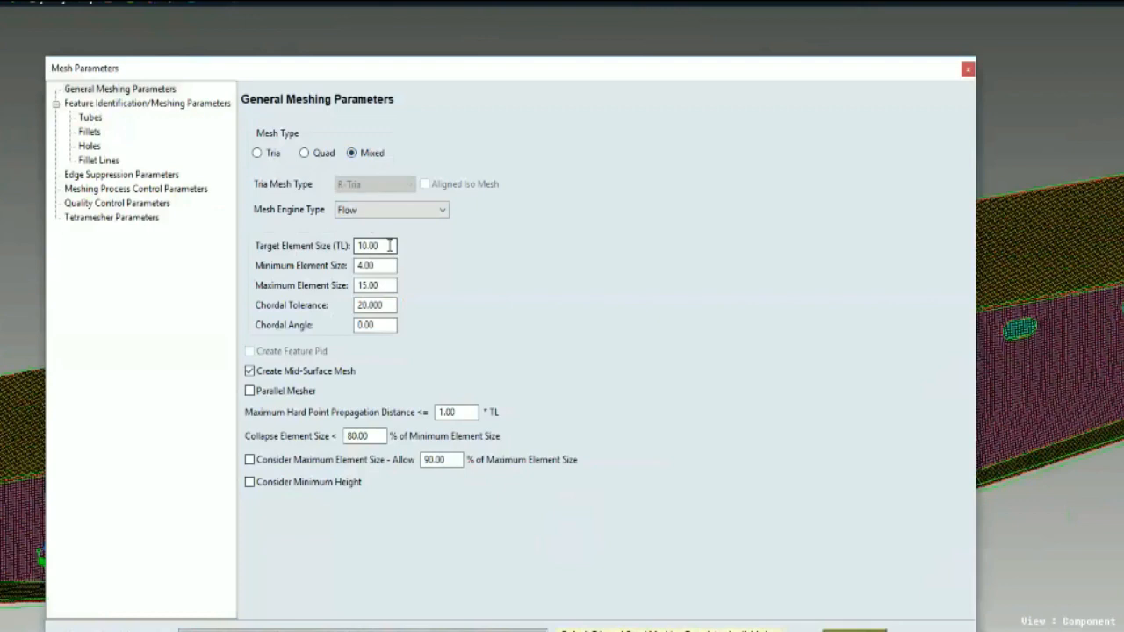
pyautogui.click(89, 119)
pyautogui.click(242, 93)
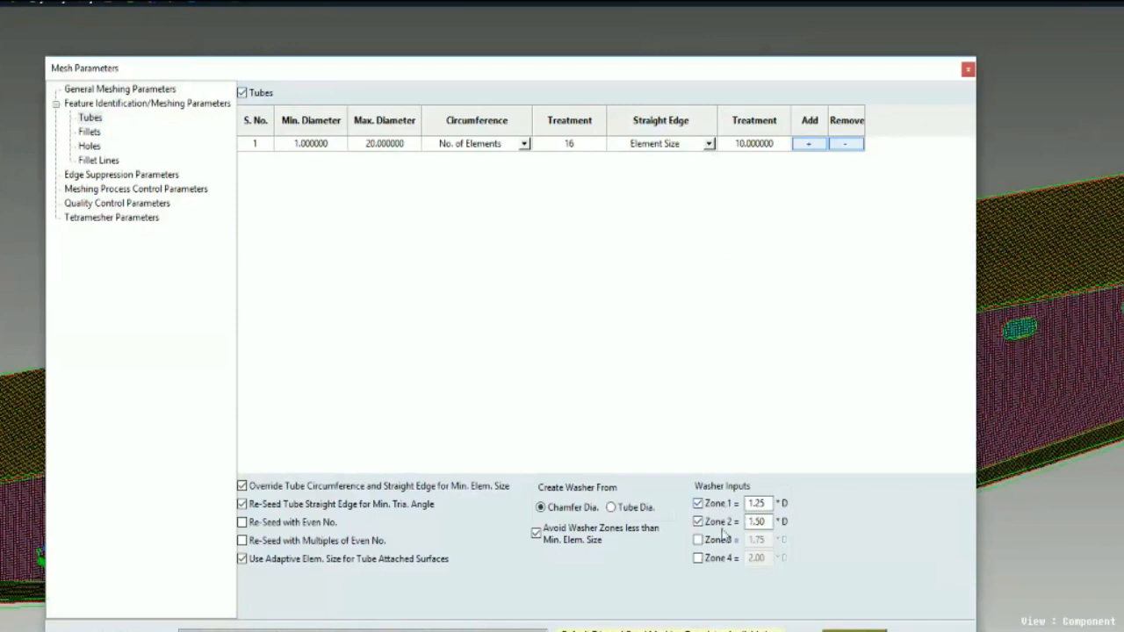
pyautogui.click(89, 132)
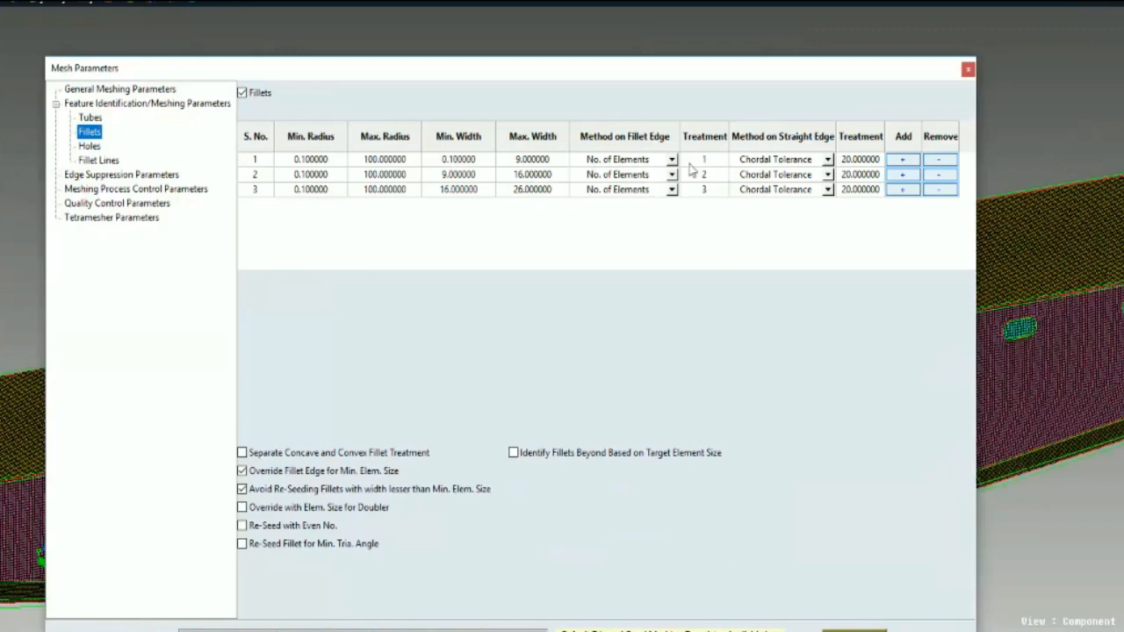
pyautogui.click(89, 146)
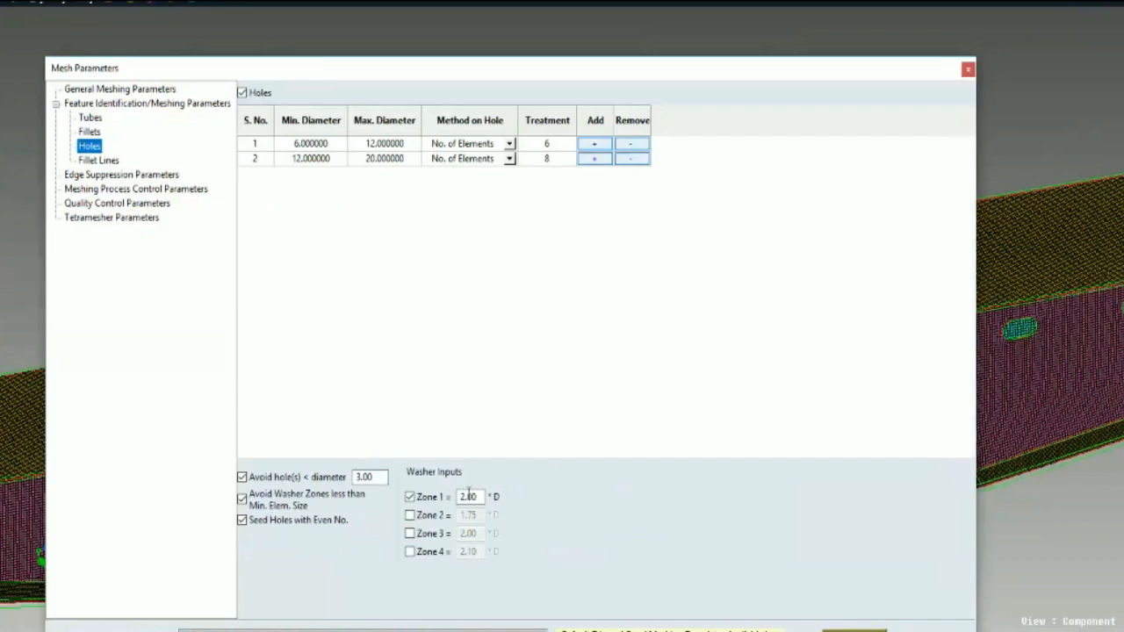
pyautogui.click(99, 203)
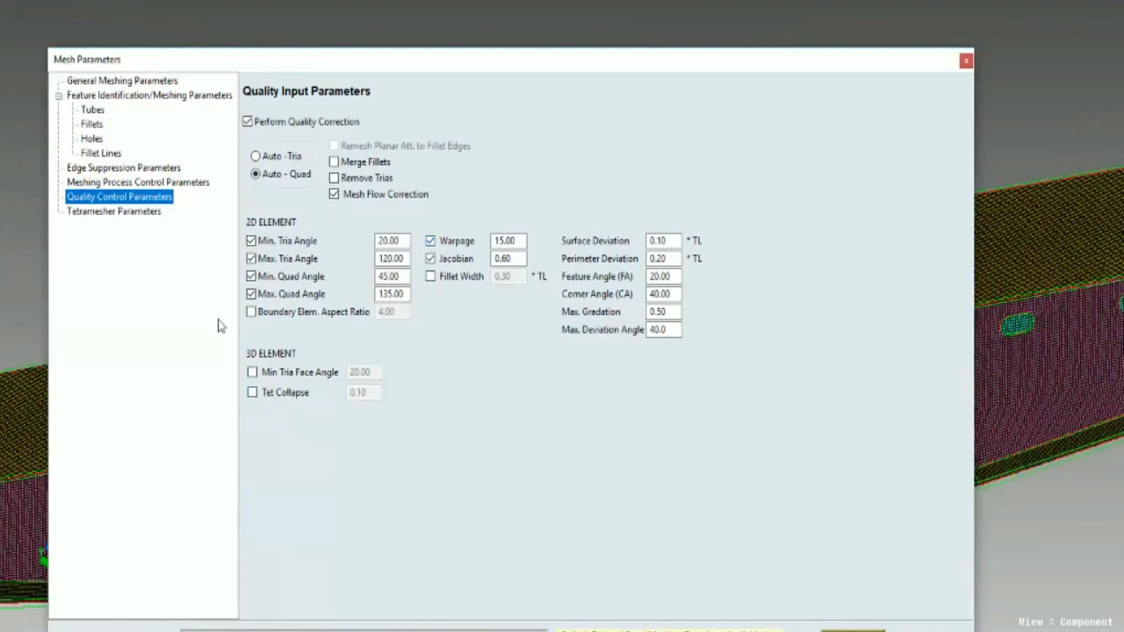
# - Enable tetra generation in the tetramesher parameters and close the mesh parameters
pyautogui.click(119, 214)
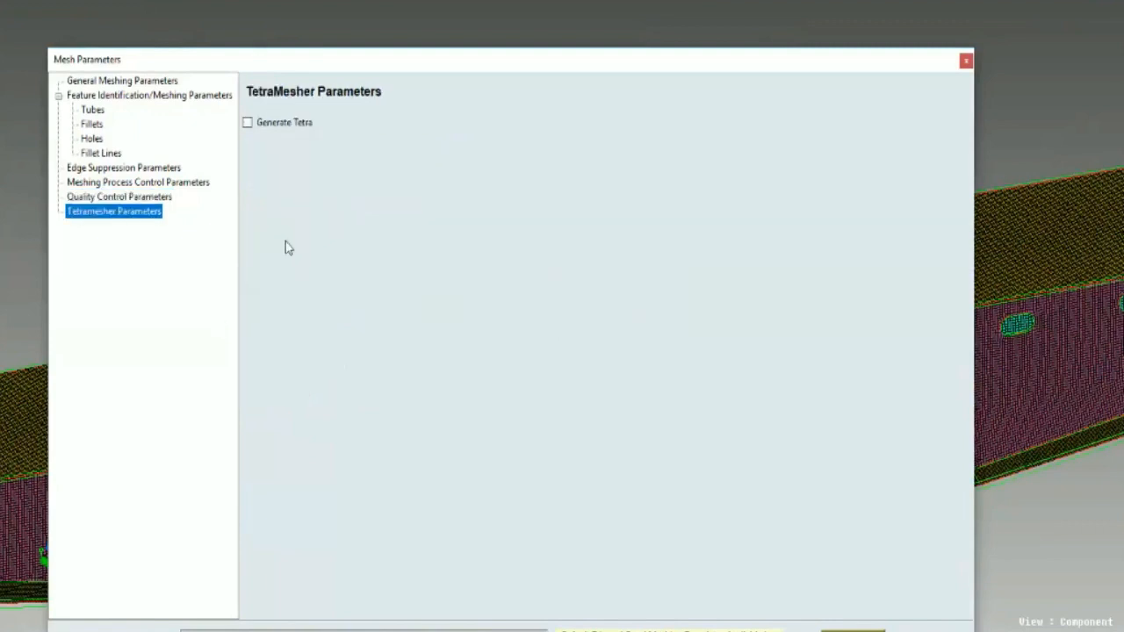
pyautogui.click(272, 126)
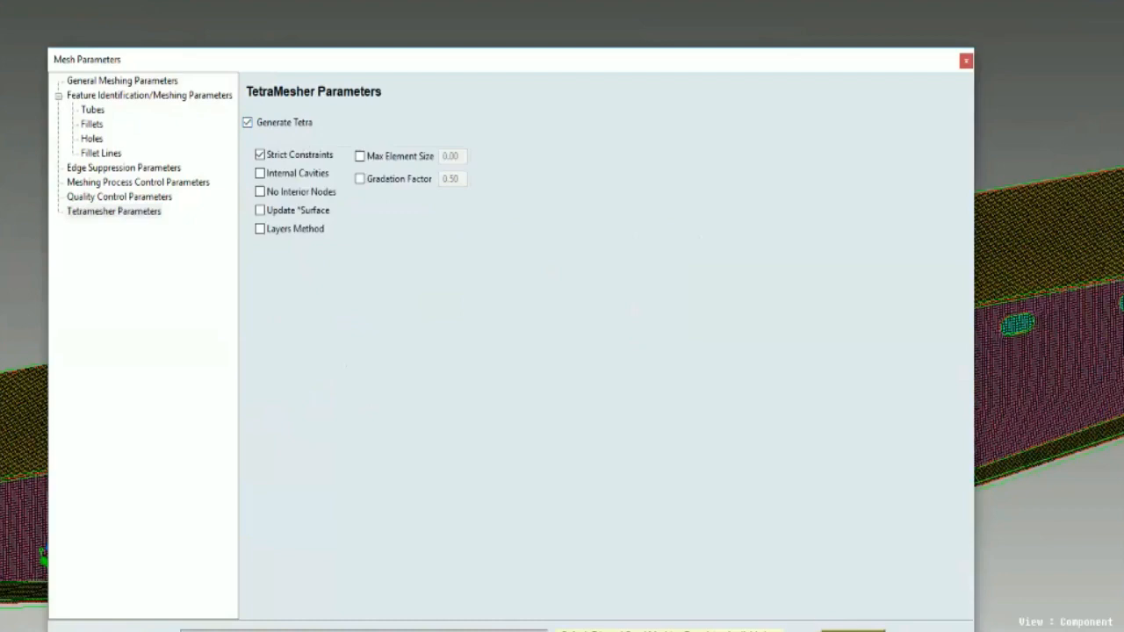
pyautogui.click(853, 631)
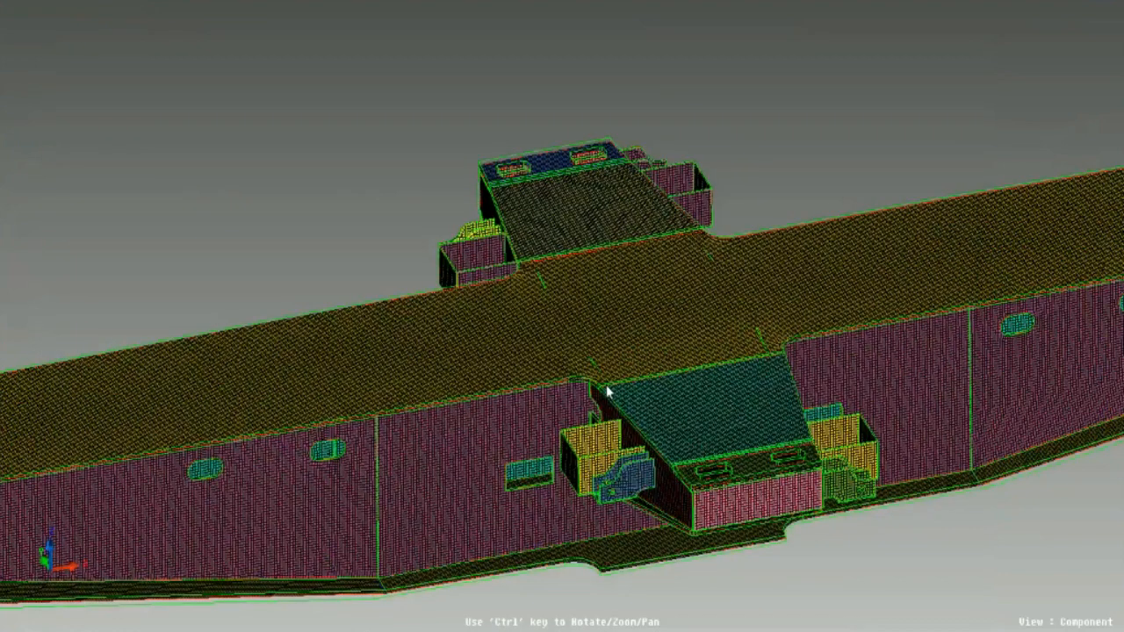
# - Examine the meshed frame along its full length and close up around the centre side brackets
pyautogui.scroll(-4, 606, 387)
pyautogui.keyDown('ctrl'); pyautogui.moveTo(606, 386); pyautogui.dragTo(527, 432); pyautogui.keyUp('ctrl')
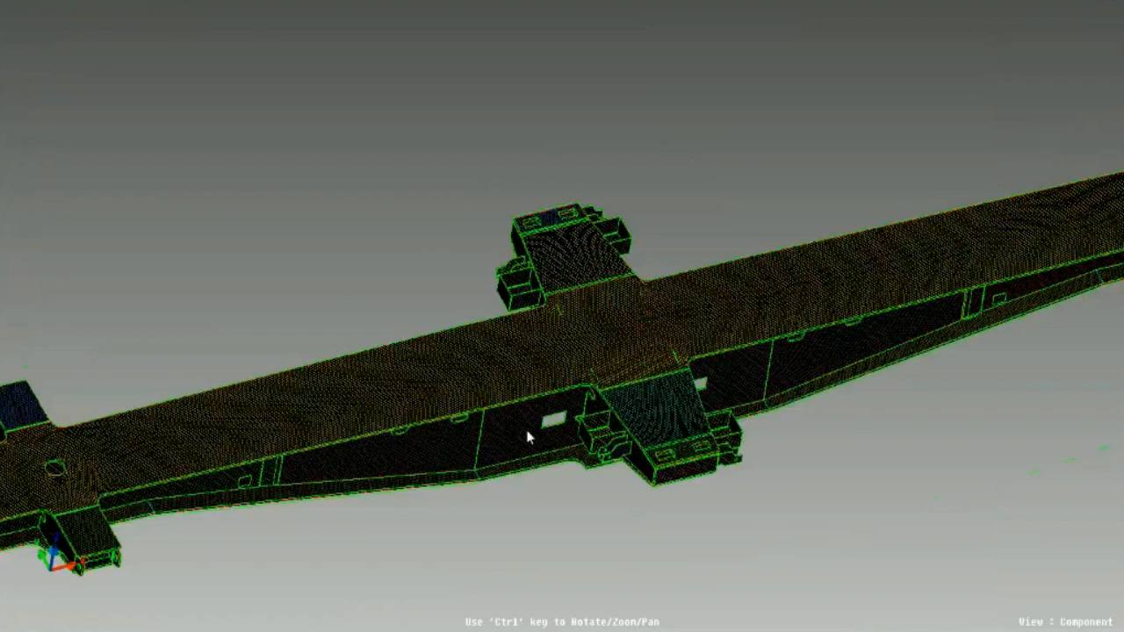
pyautogui.keyDown('ctrl'); pyautogui.moveTo(624, 463); pyautogui.dragTo(722, 402); pyautogui.keyUp('ctrl')
pyautogui.scroll(-4, 649, 416)
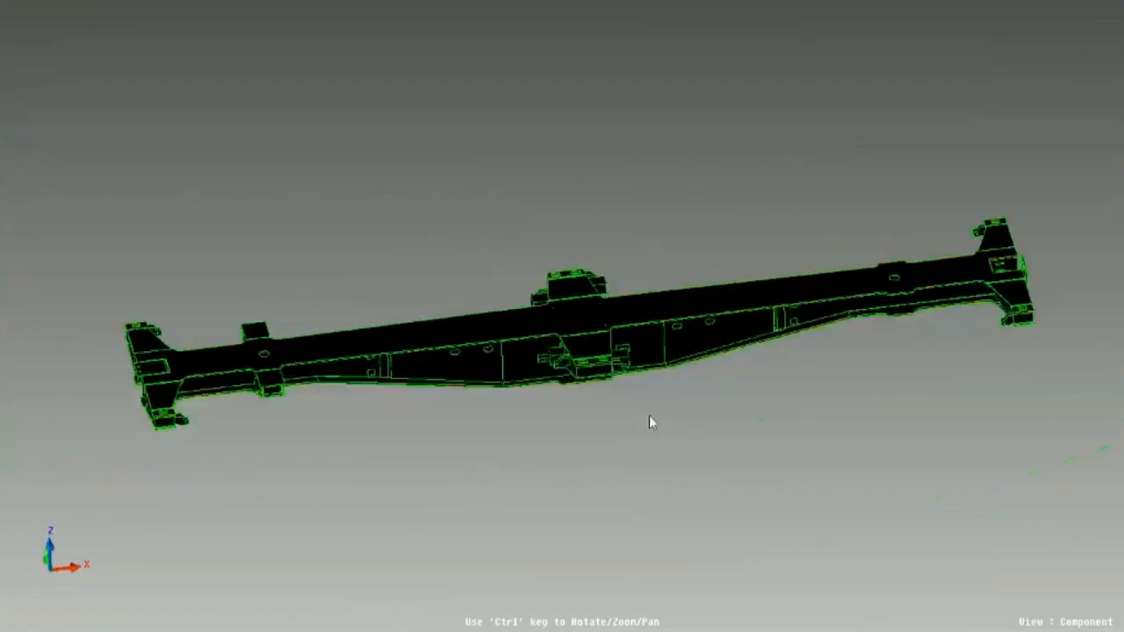
pyautogui.keyDown('ctrl'); pyautogui.moveTo(649, 415); pyautogui.dragTo(599, 413); pyautogui.keyUp('ctrl')
pyautogui.scroll(4, 600, 394)
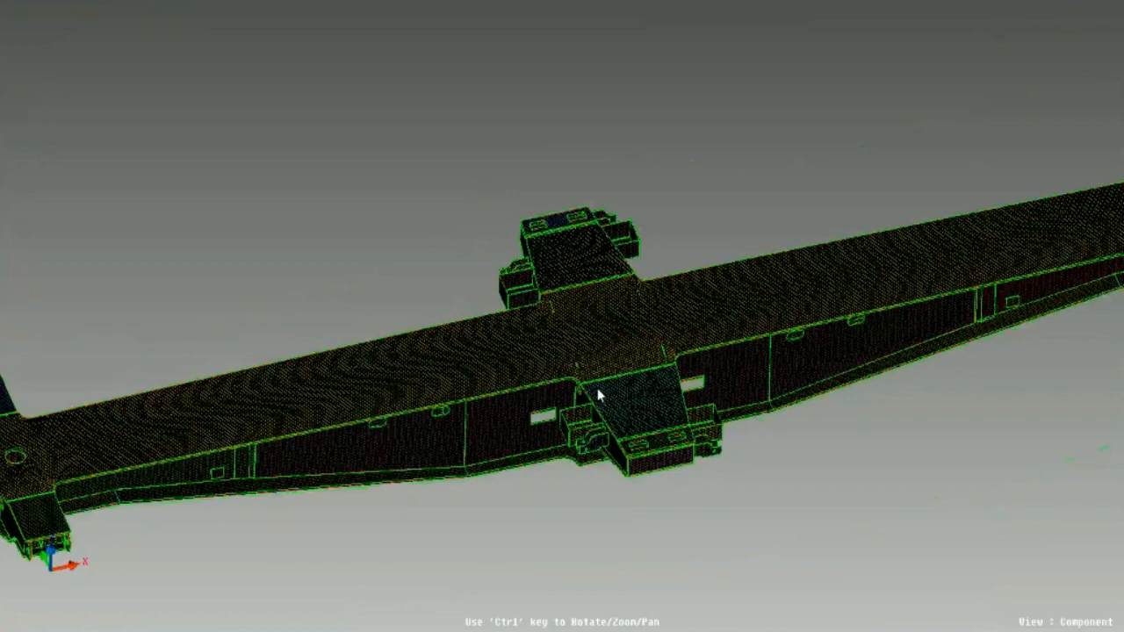
pyautogui.keyDown('ctrl'); pyautogui.moveTo(601, 394); pyautogui.dragTo(603, 326); pyautogui.keyUp('ctrl')
pyautogui.scroll(3, 603, 326)
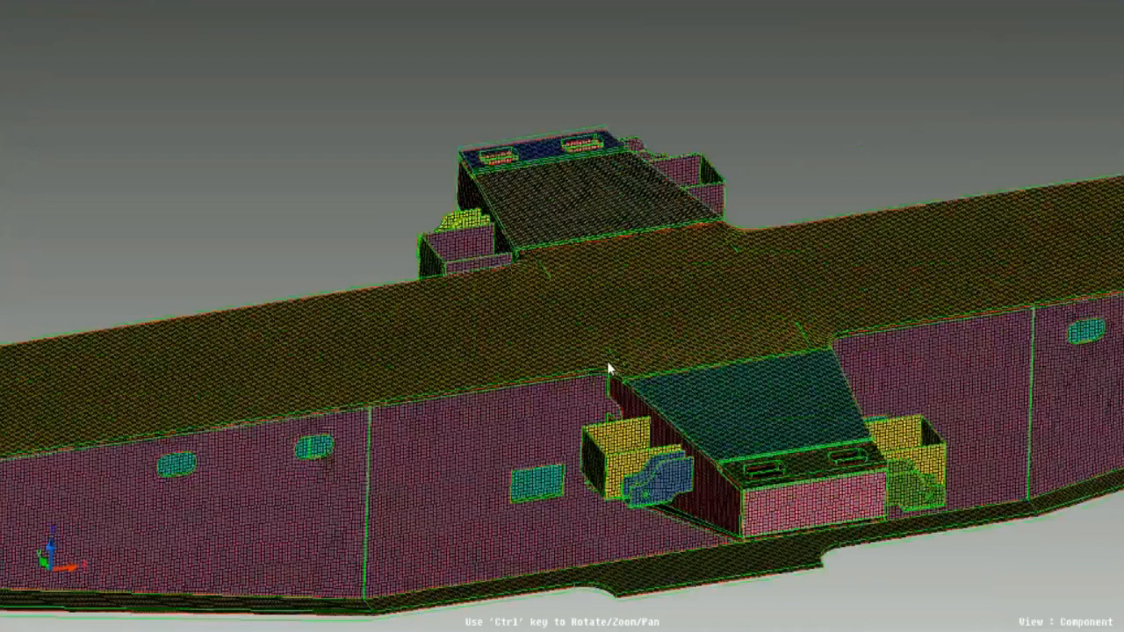
pyautogui.keyDown('ctrl'); pyautogui.moveTo(609, 367); pyautogui.dragTo(579, 523); pyautogui.keyUp('ctrl')
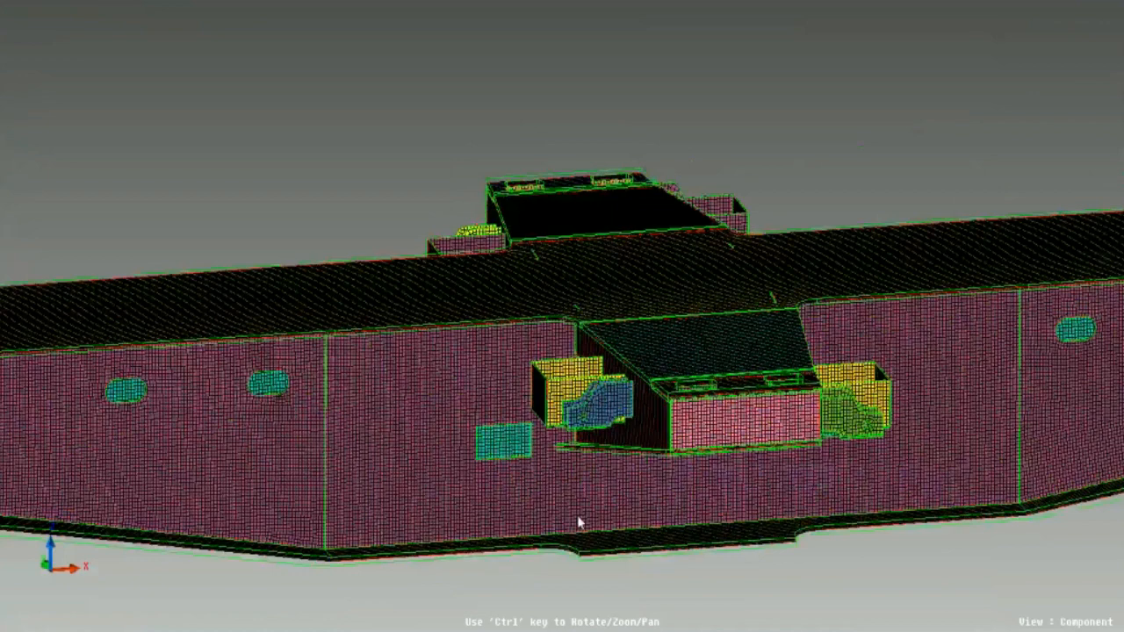
pyautogui.scroll(-3, 598, 472)
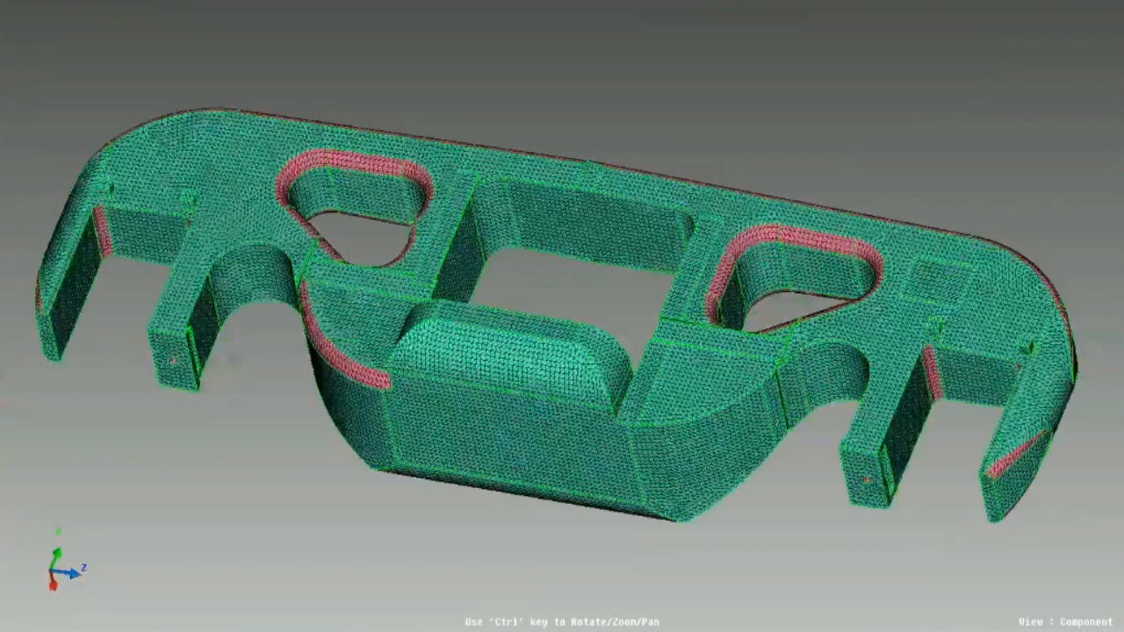
pyautogui.keyDown('ctrl'); pyautogui.moveTo(540, 395); pyautogui.dragTo(527, 373); pyautogui.keyUp('ctrl')
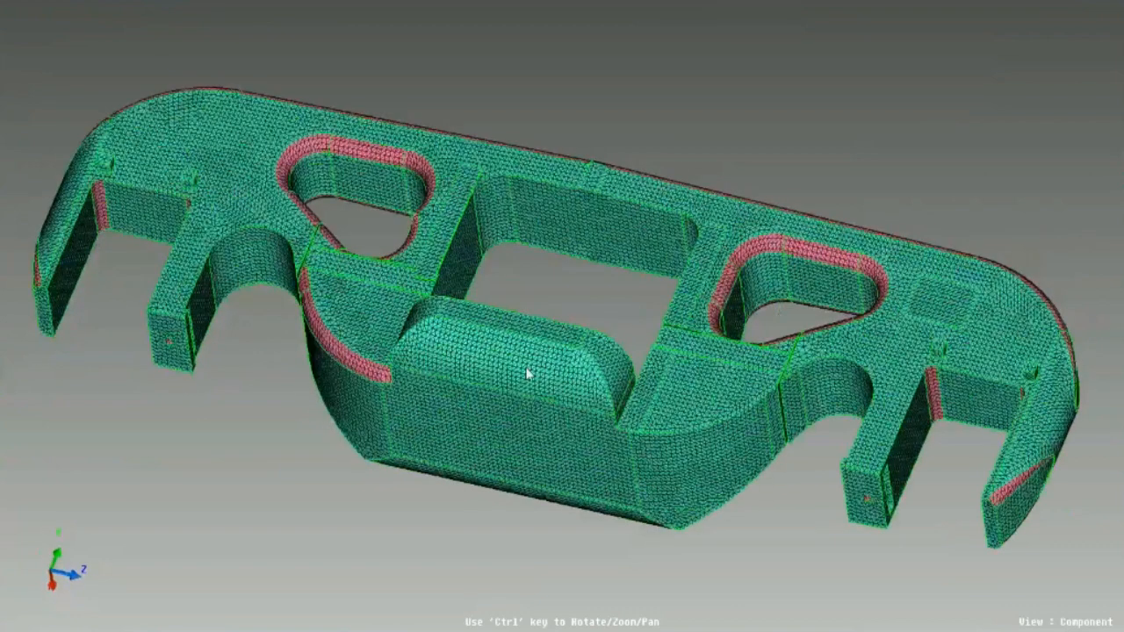
# - Examine the green part's triangular mesh around the pink filleted cutouts and the rib carrying the Wall_Height_1_1_2 distance parameter
pyautogui.scroll(3, 527, 374)
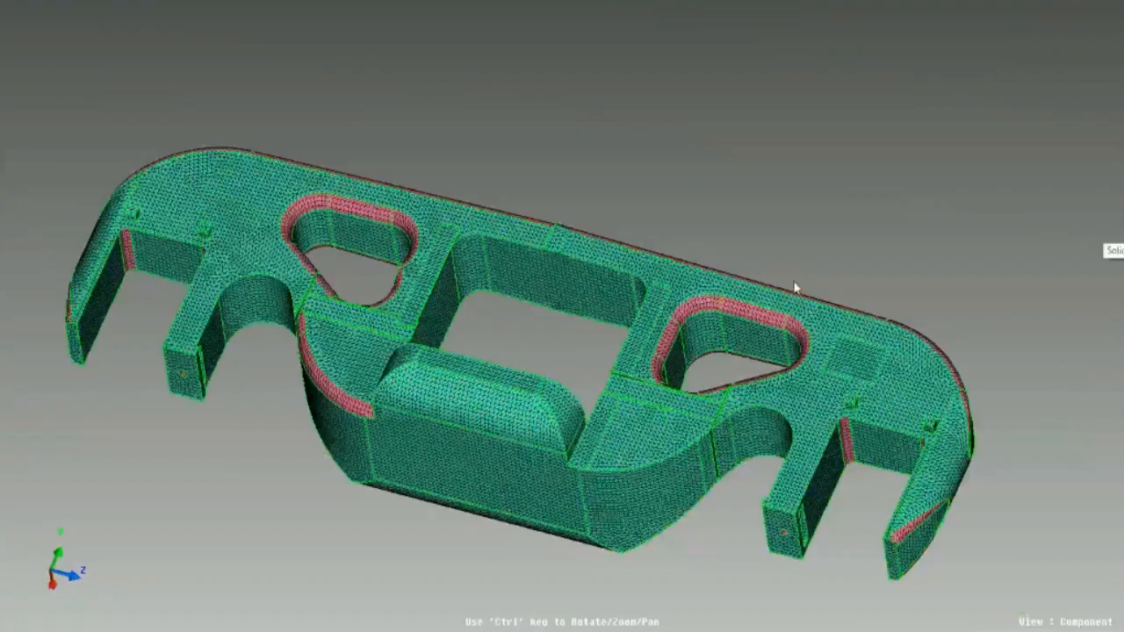
pyautogui.scroll(3, 794, 287)
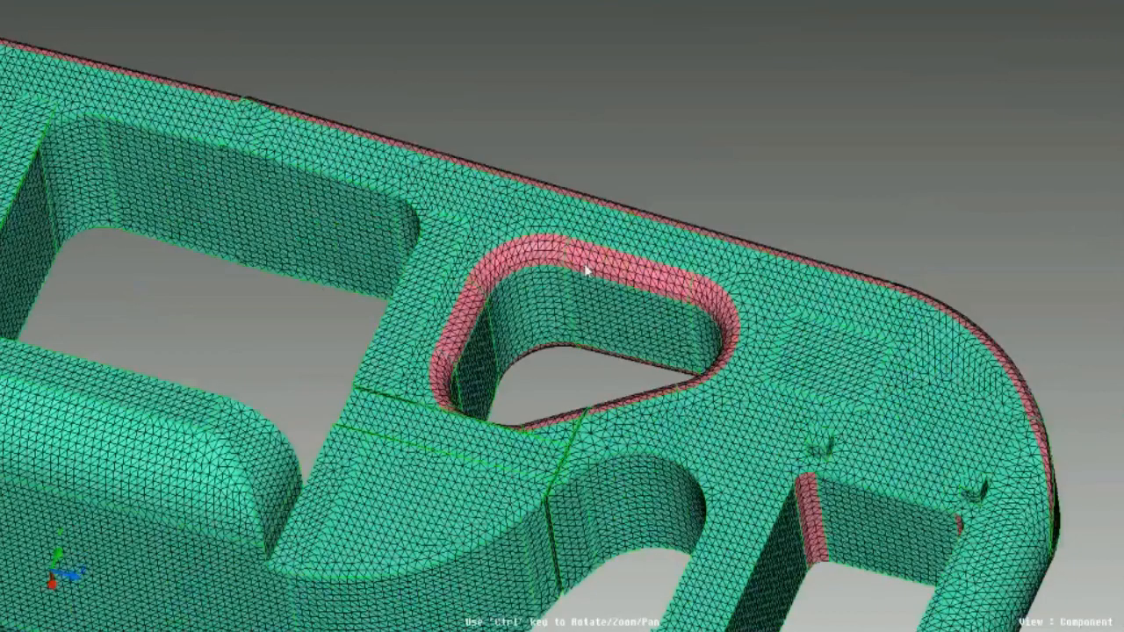
pyautogui.keyDown('ctrl'); pyautogui.moveTo(586, 271); pyautogui.dragTo(825, 421); pyautogui.keyUp('ctrl')
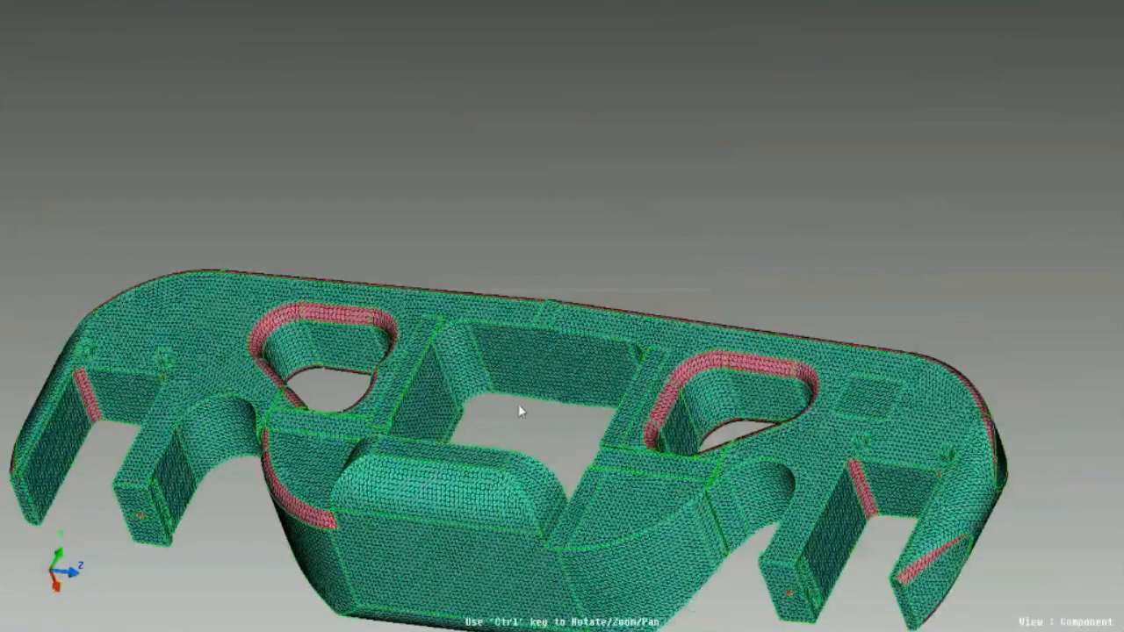
pyautogui.keyDown('ctrl'); pyautogui.moveTo(405, 360); pyautogui.dragTo(505, 387); pyautogui.keyUp('ctrl')
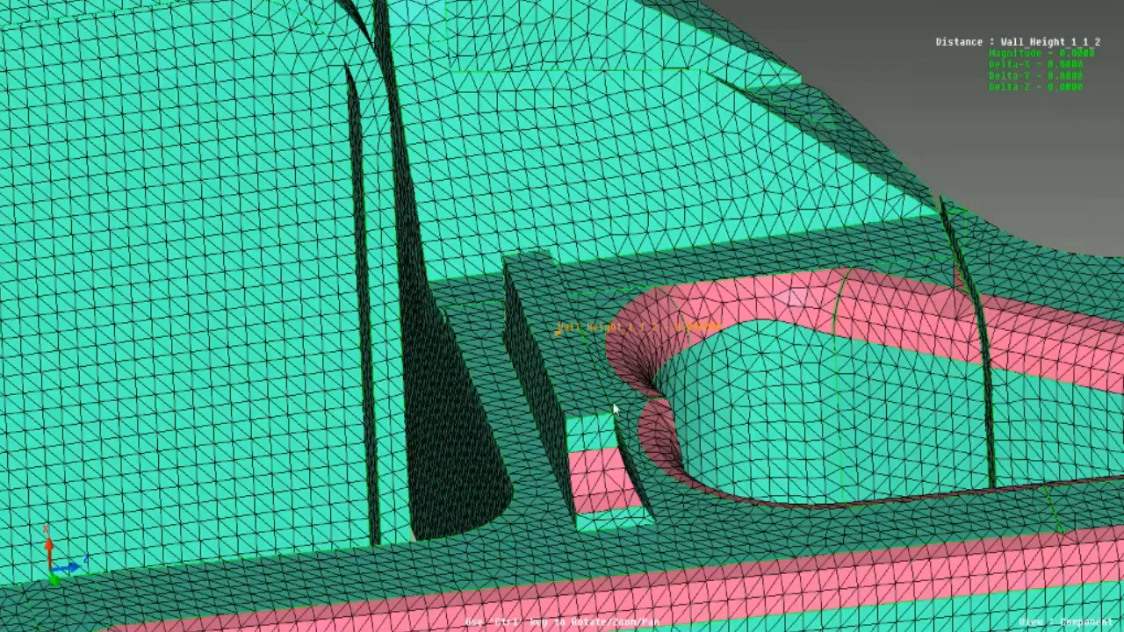
pyautogui.keyDown('ctrl'); pyautogui.moveTo(615, 409); pyautogui.dragTo(492, 426); pyautogui.keyUp('ctrl')
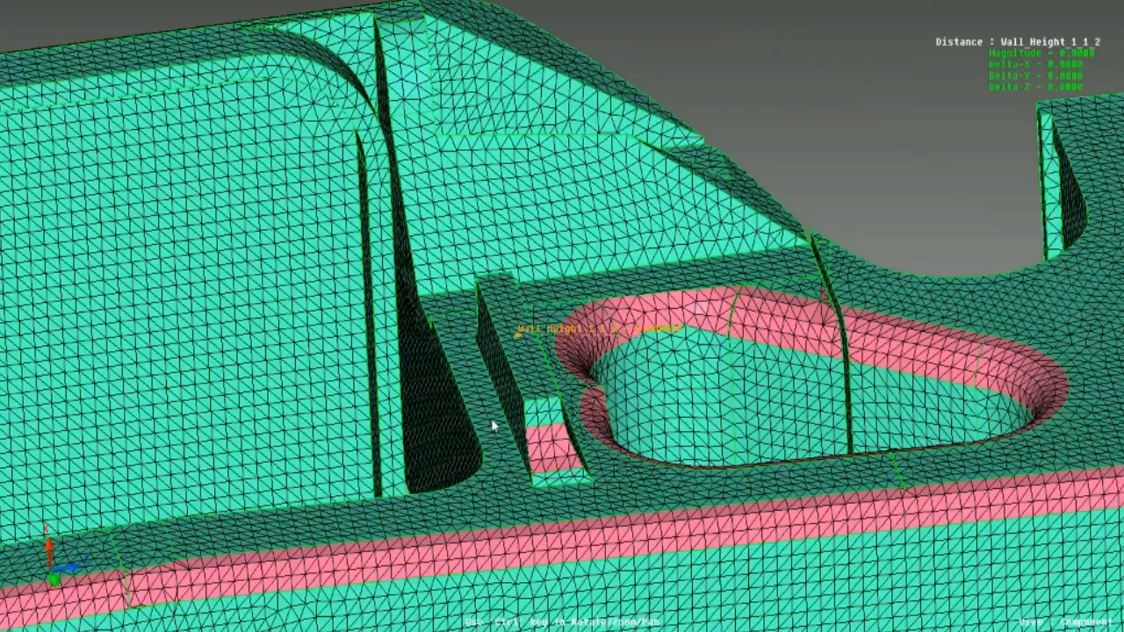
pyautogui.keyDown('ctrl'); pyautogui.moveTo(493, 426); pyautogui.dragTo(1059, 72); pyautogui.keyUp('ctrl')
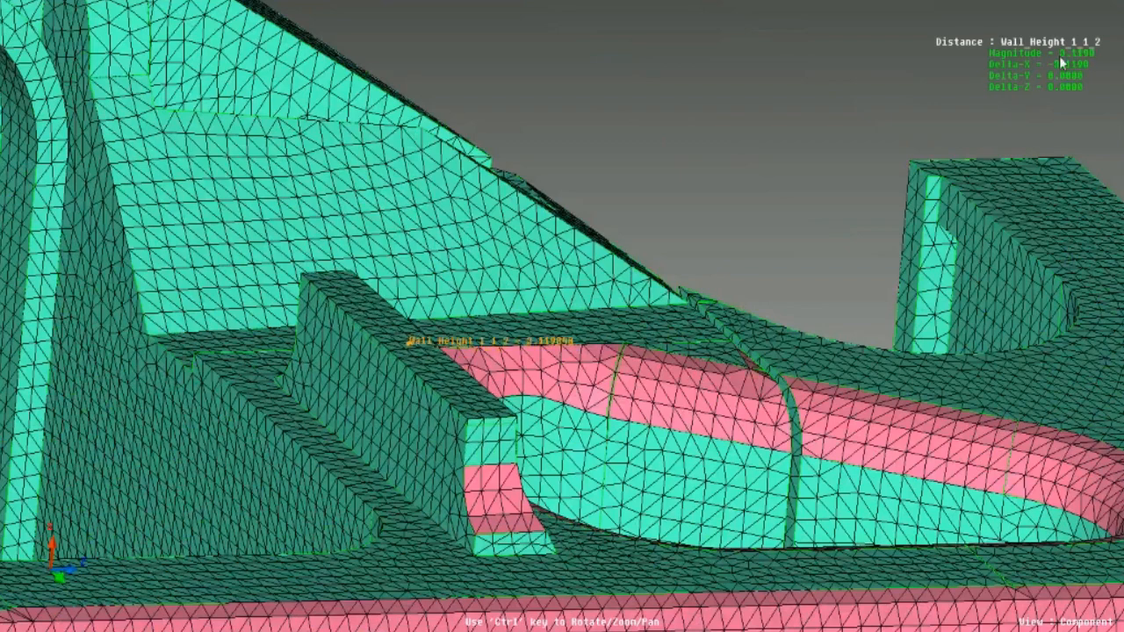
# - Vary the rib's Wall_Height_1_1_2 distance and inspect the morphed mesh beside the pink filleted cutout from several angles
pyautogui.keyDown('ctrl'); pyautogui.moveTo(609, 419); pyautogui.dragTo(872, 387); pyautogui.keyUp('ctrl')
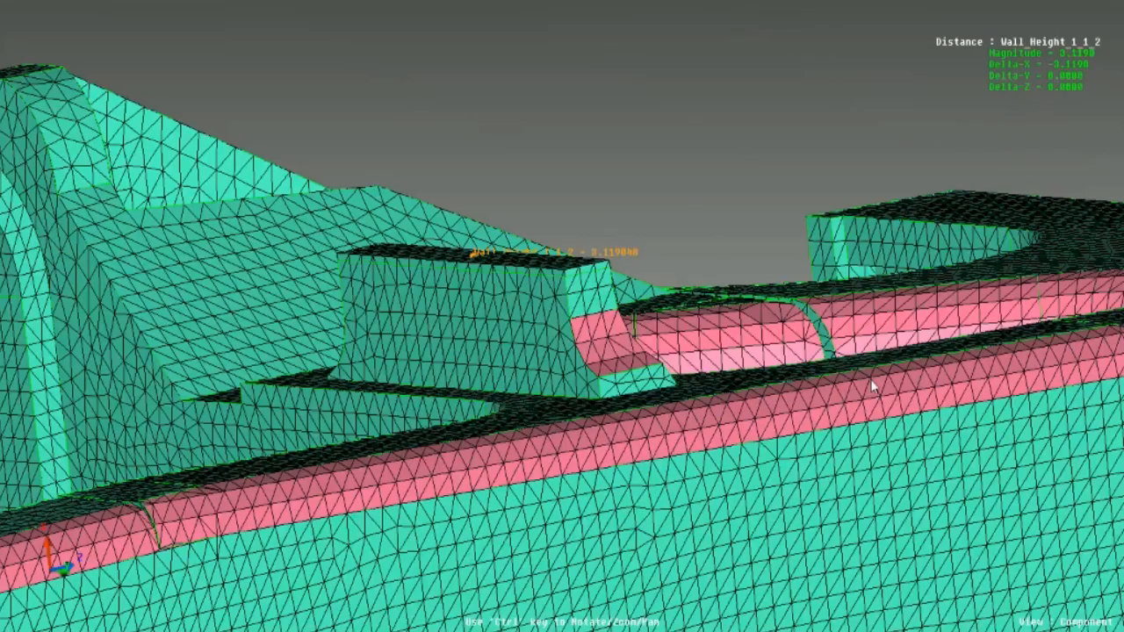
pyautogui.keyDown('ctrl'); pyautogui.moveTo(872, 387); pyautogui.dragTo(512, 355); pyautogui.keyUp('ctrl')
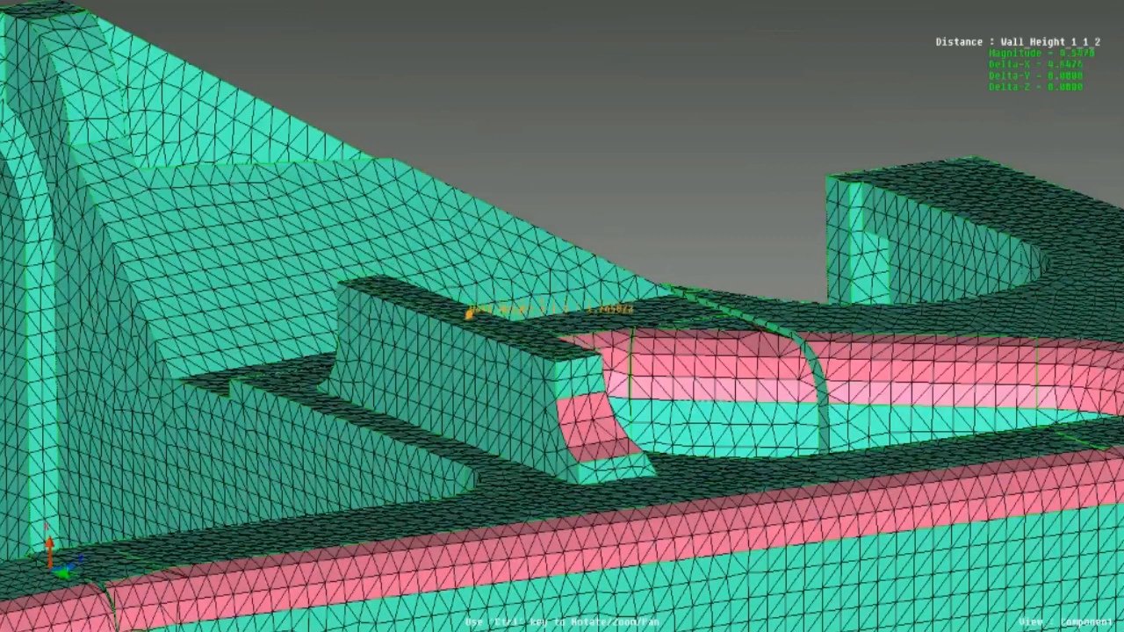
pyautogui.moveTo(469, 305); pyautogui.dragTo(469, 312)
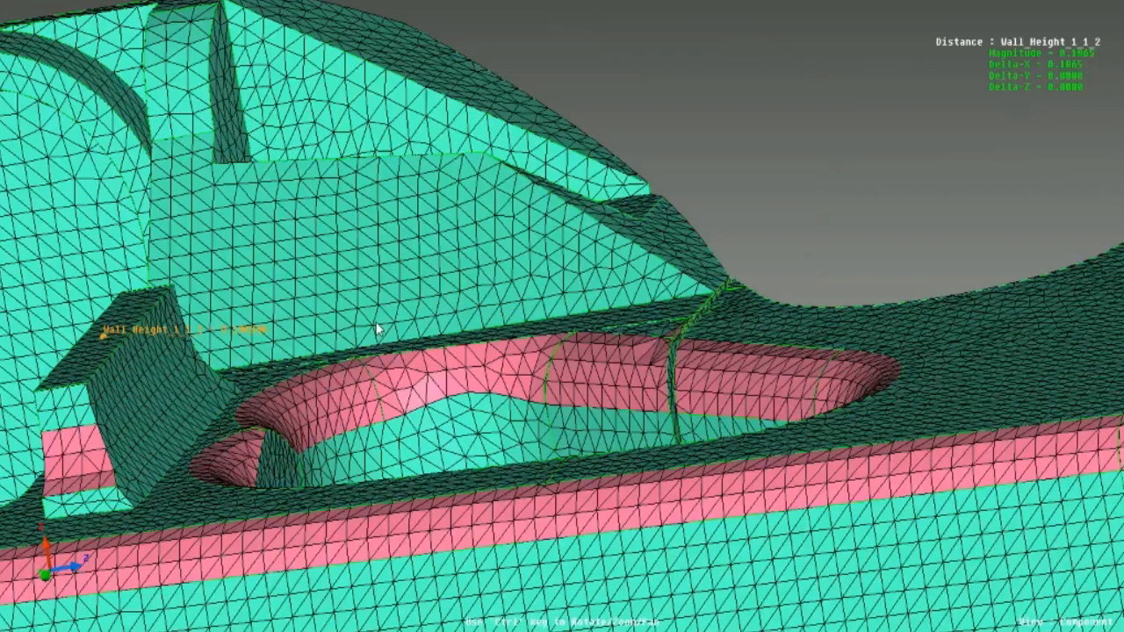
pyautogui.keyDown('ctrl'); pyautogui.moveTo(378, 329); pyautogui.dragTo(423, 341); pyautogui.keyUp('ctrl')
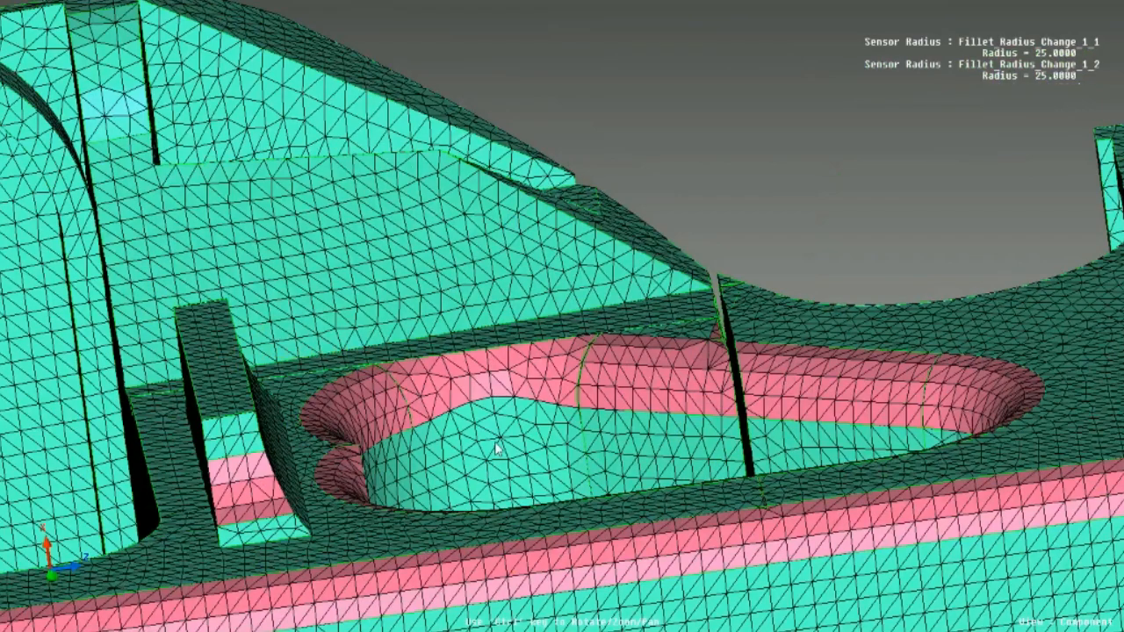
# - Examine the triangular cutout's fillet mesh up close and in context, comparing the Fillet_Radius_Change_1_1 and Fillet_Radius_Change_1_2 radii
pyautogui.scroll(-5, 496, 449)
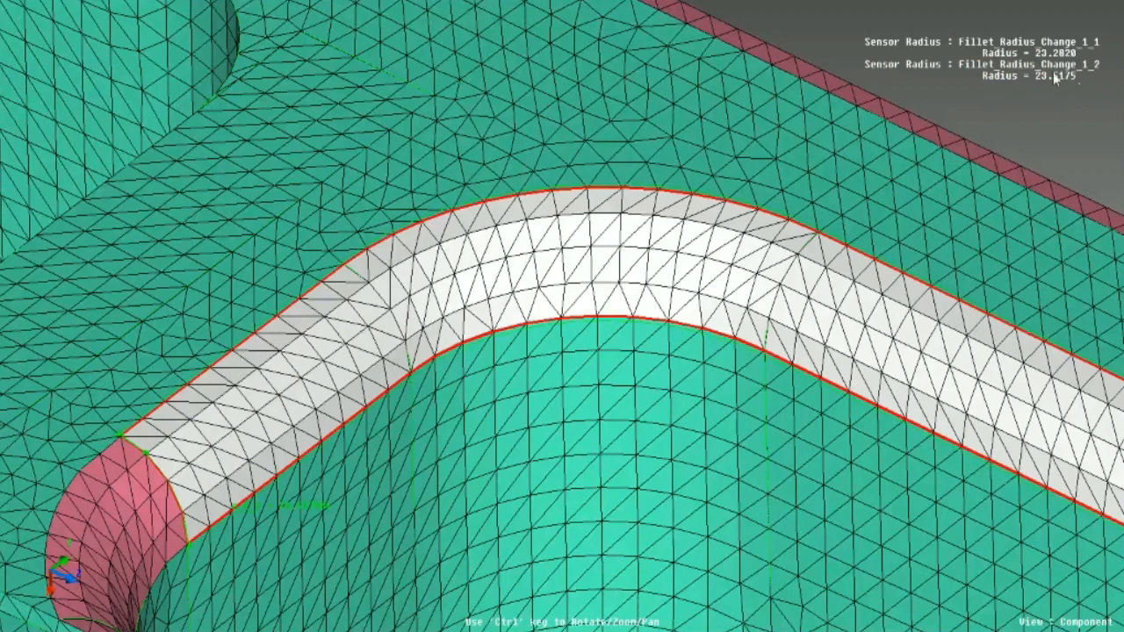
pyautogui.scroll(3, 586, 222)
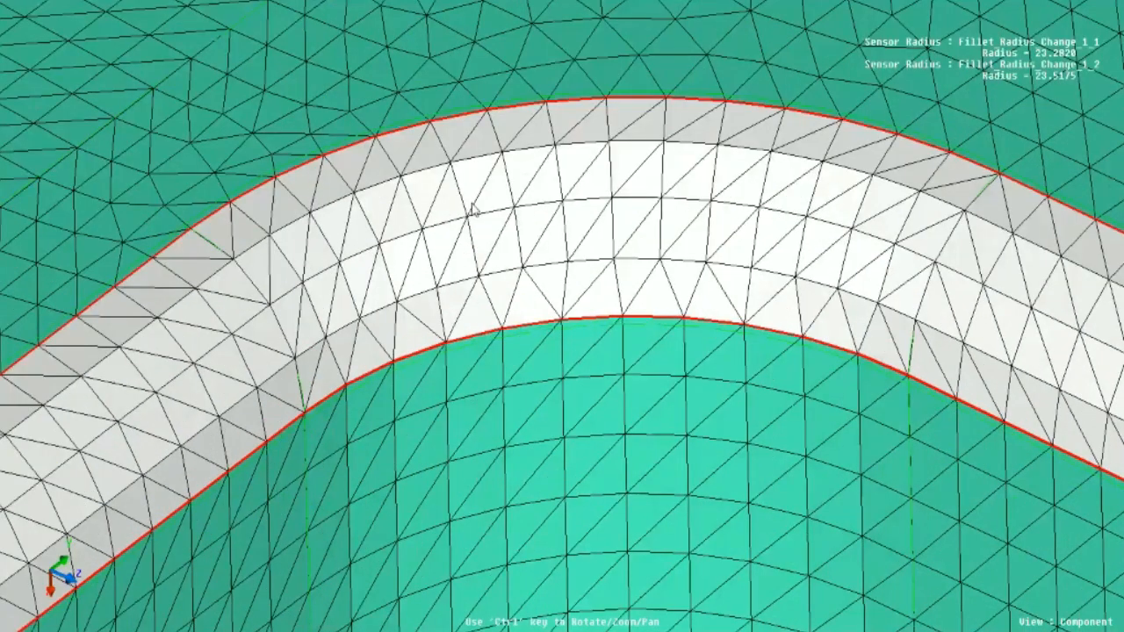
pyautogui.scroll(-3, 596, 389)
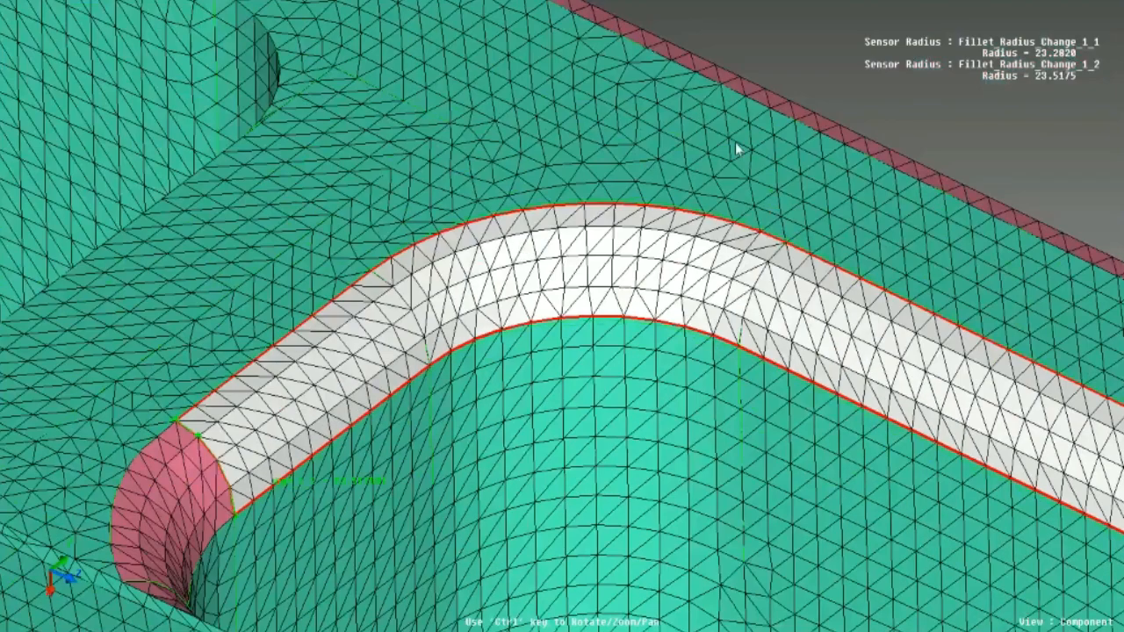
pyautogui.scroll(-3, 782, 372)
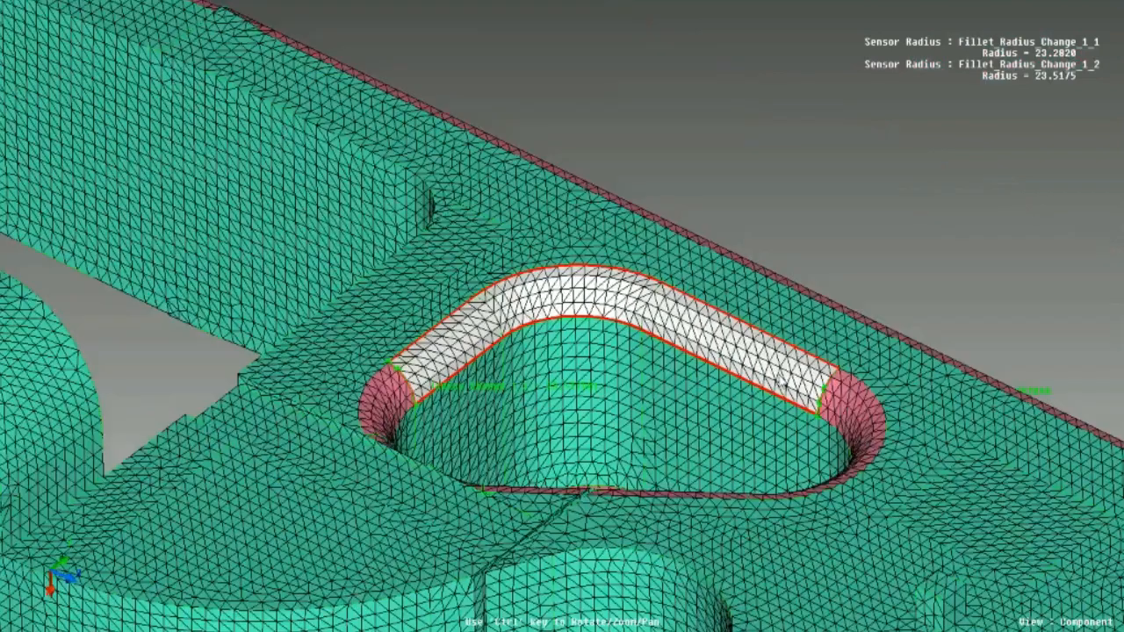
pyautogui.scroll(3, 694, 318)
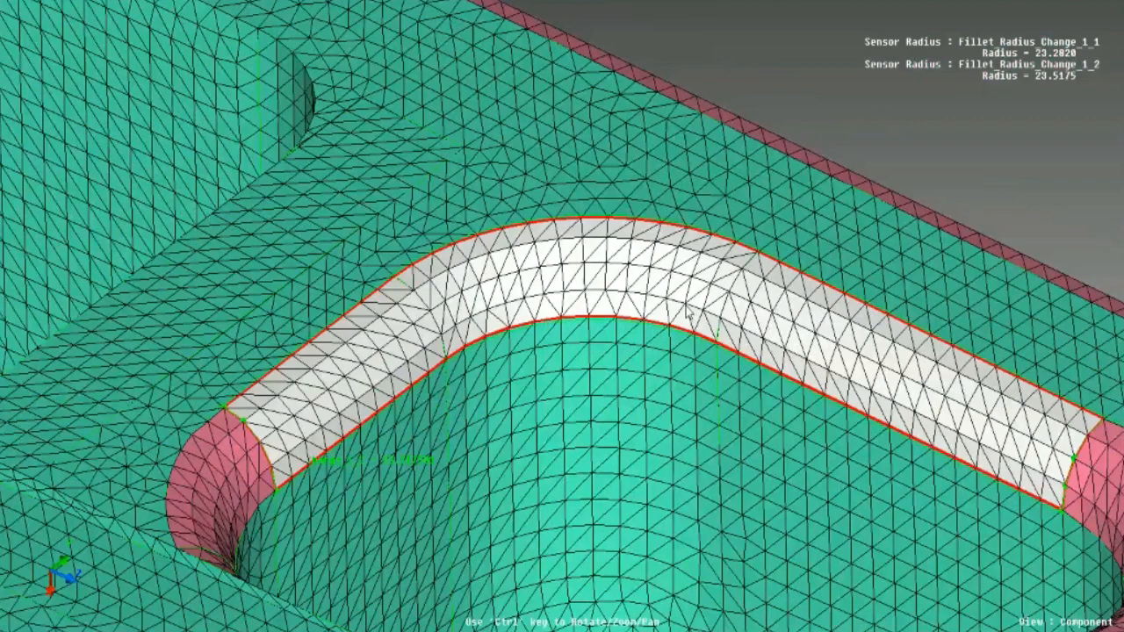
pyautogui.keyDown('ctrl'); pyautogui.moveTo(689, 312); pyautogui.dragTo(575, 280, button='middle'); pyautogui.keyUp('ctrl')
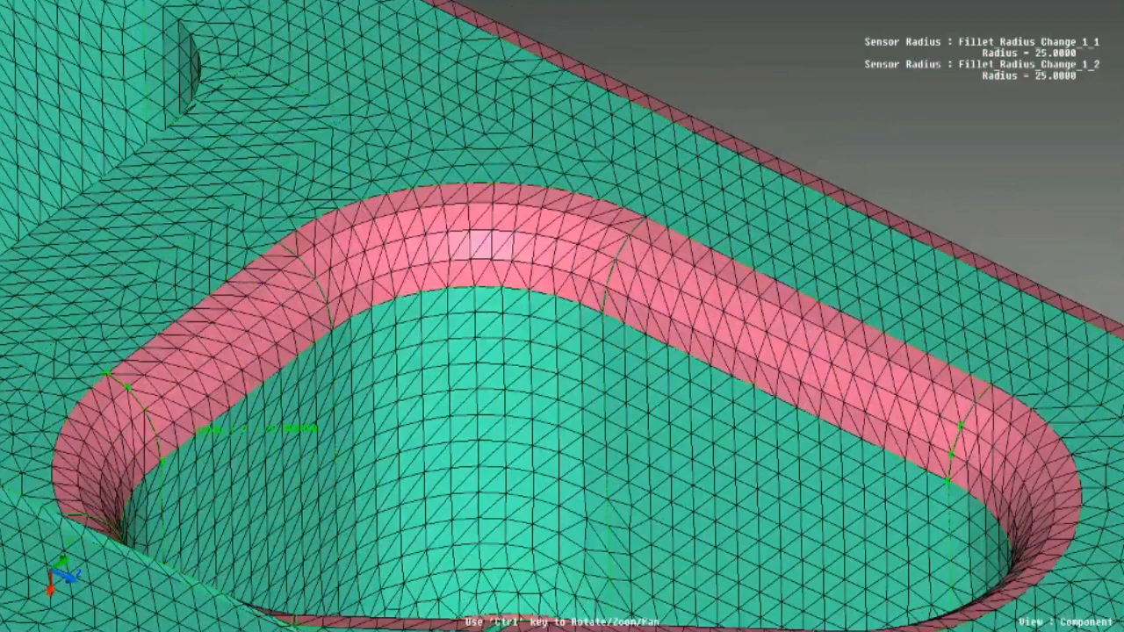
pyautogui.scroll(-3, 420, 427)
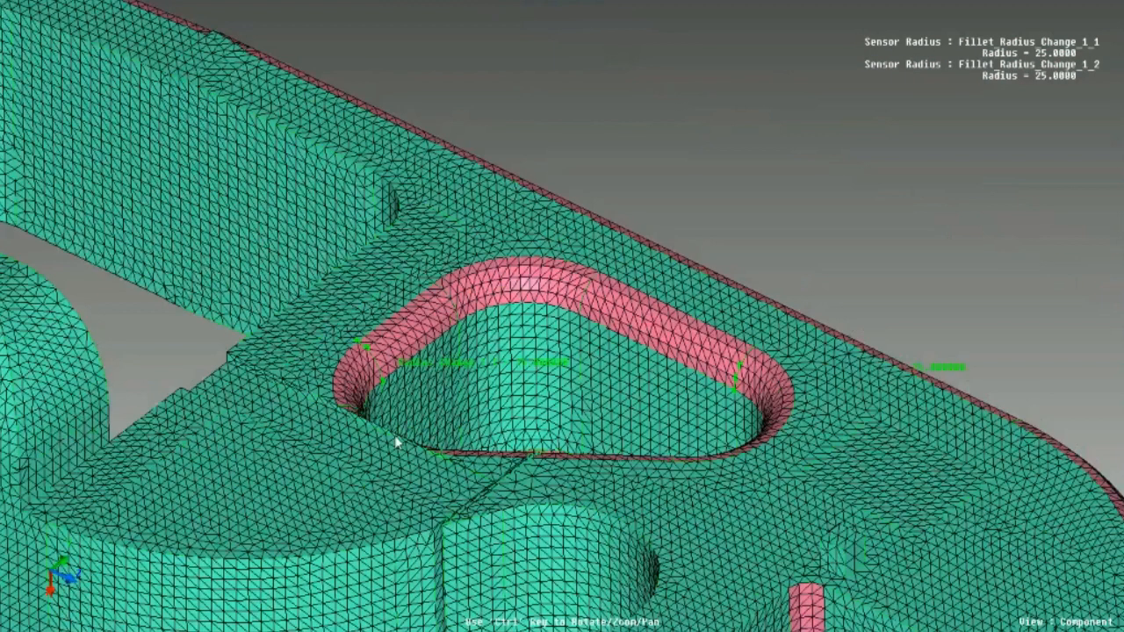
pyautogui.scroll(-3, 397, 446)
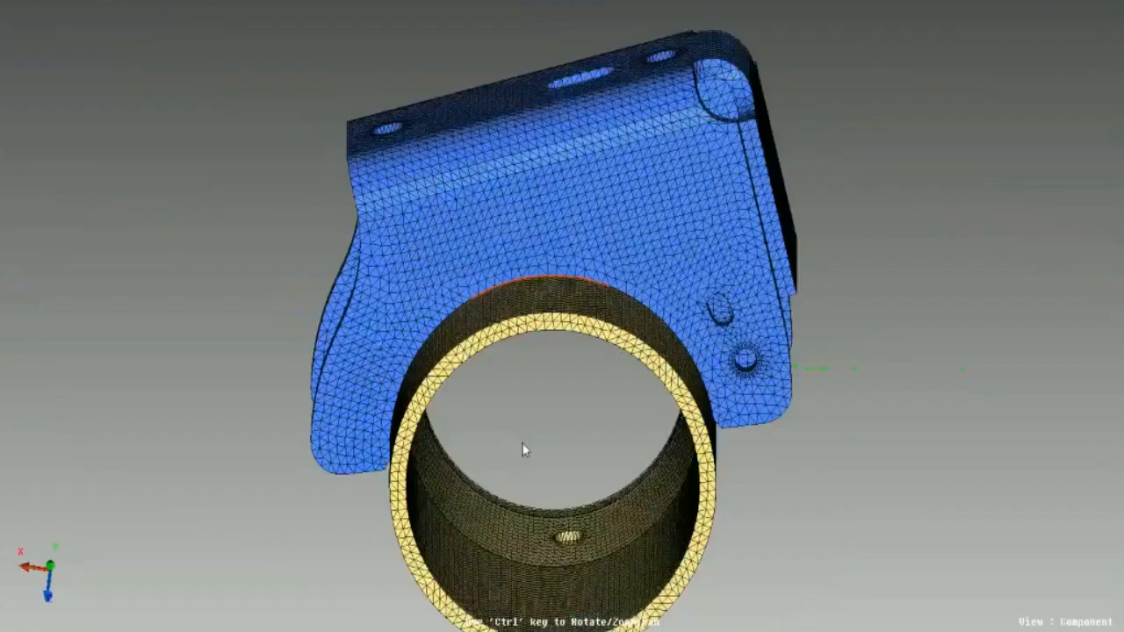
# - Examine the red weld edge where the blue bracket meets the yellow tube, in shaded and wireframe display
pyautogui.keyDown('ctrl'); pyautogui.moveTo(524, 451); pyautogui.dragTo(529, 271); pyautogui.keyUp('ctrl')
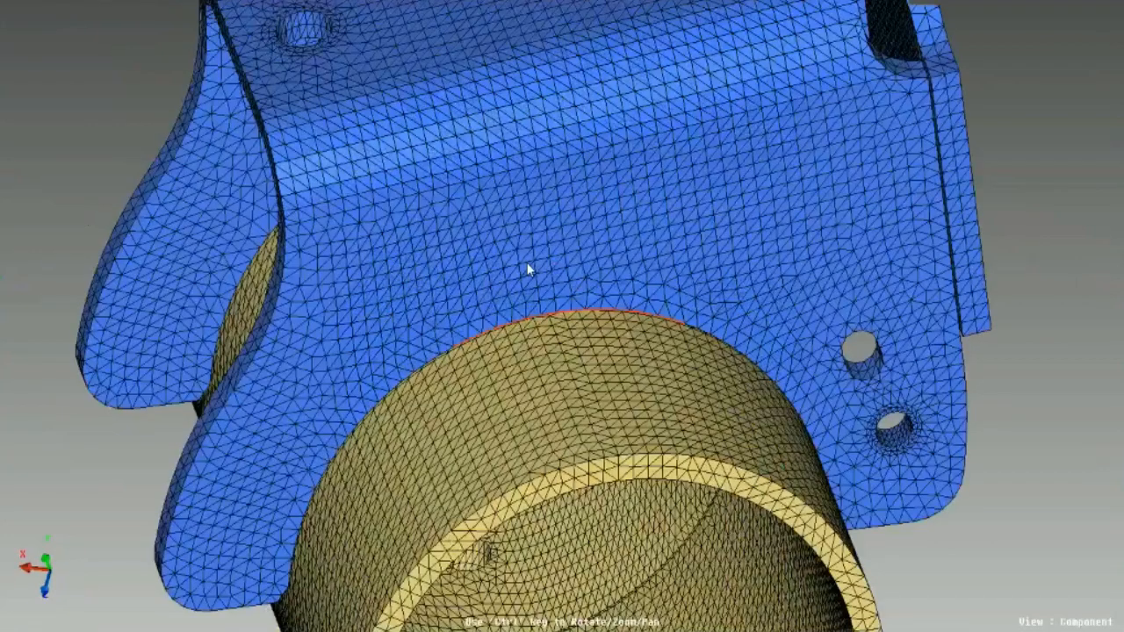
pyautogui.scroll(1, 529, 267)
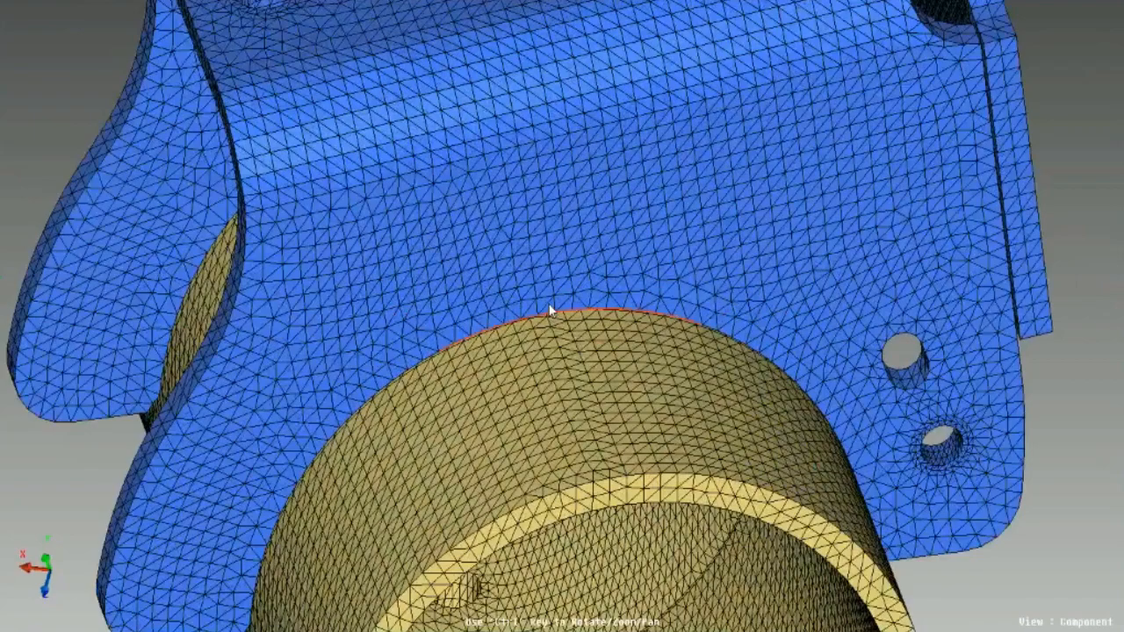
pyautogui.click(1123, 266)
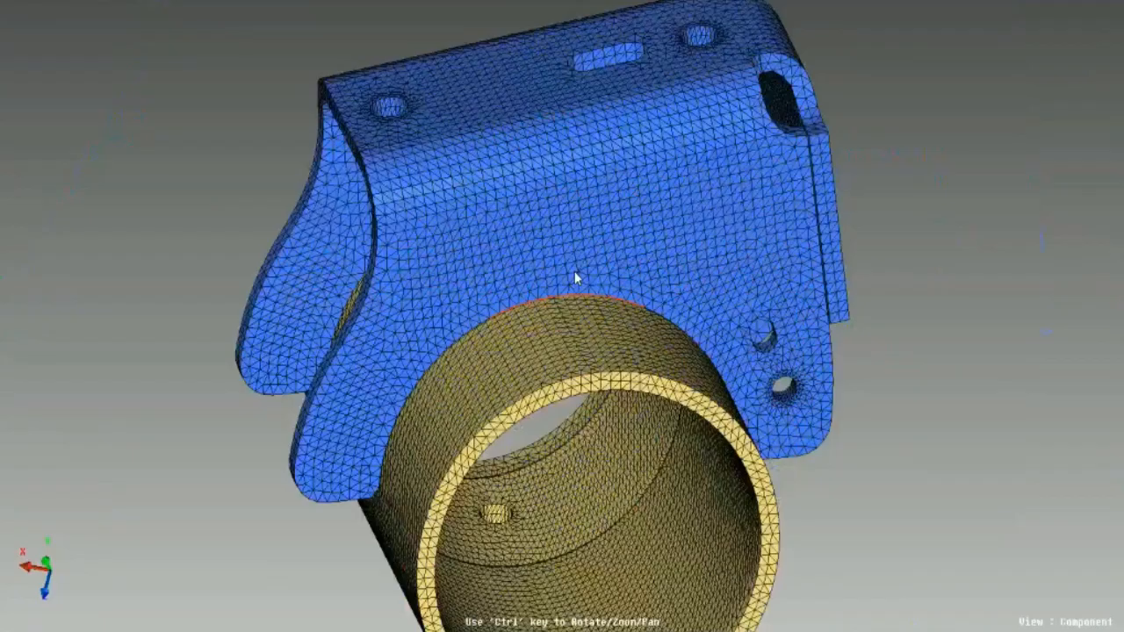
pyautogui.keyDown('ctrl'); pyautogui.moveTo(574, 271); pyautogui.dragTo(564, 254); pyautogui.keyUp('ctrl')
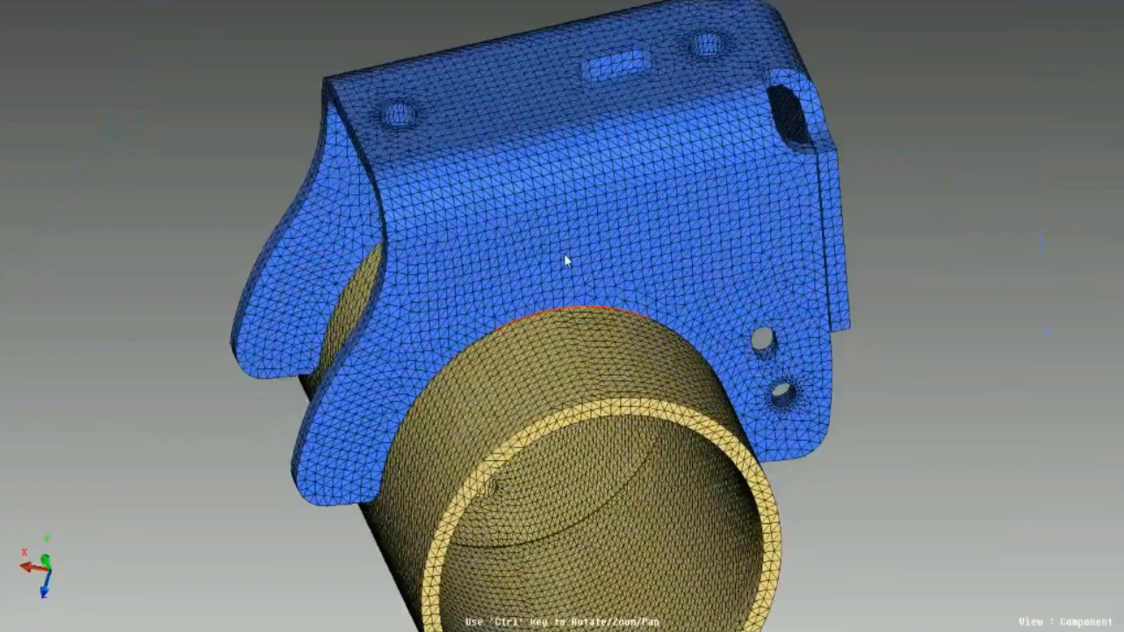
pyautogui.scroll(3, 575, 277)
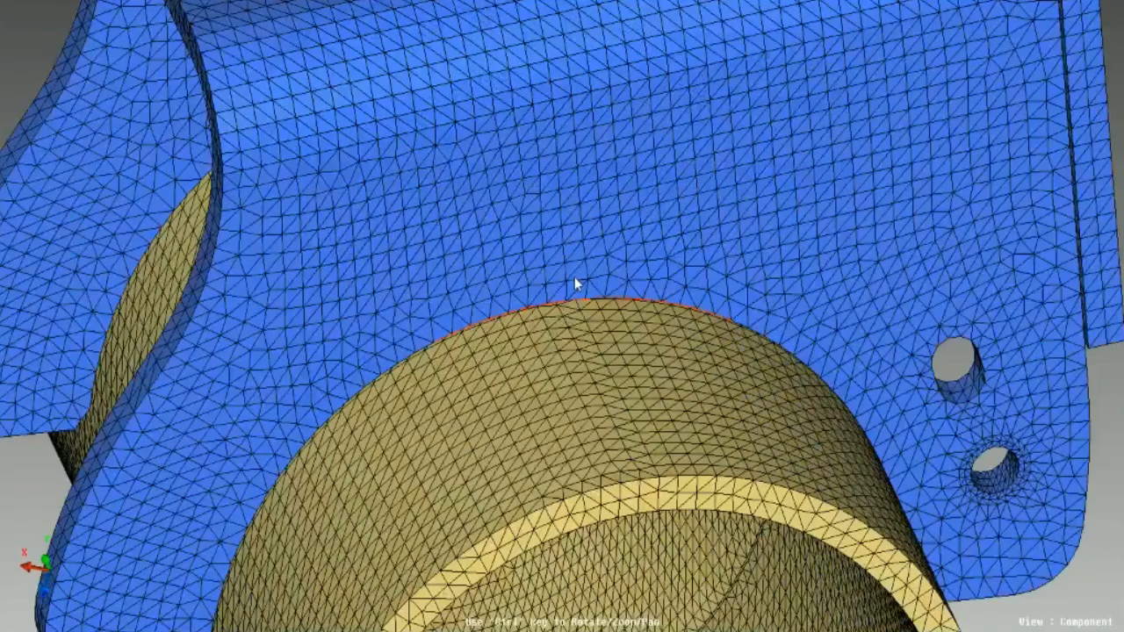
pyautogui.scroll(3, 575, 277)
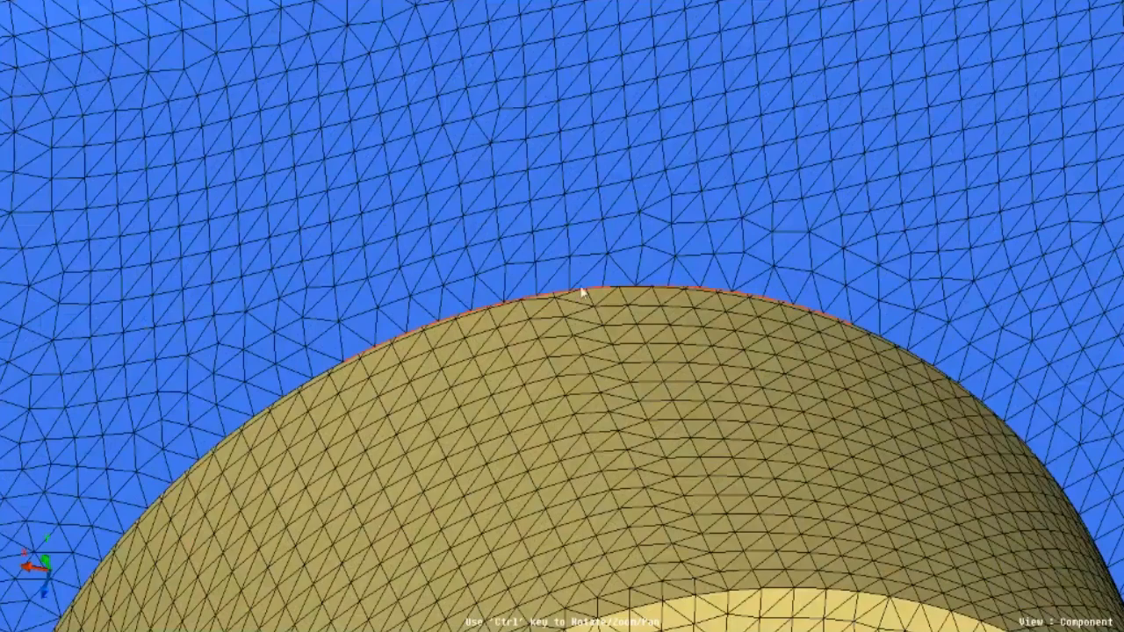
pyautogui.scroll(-5, 582, 292)
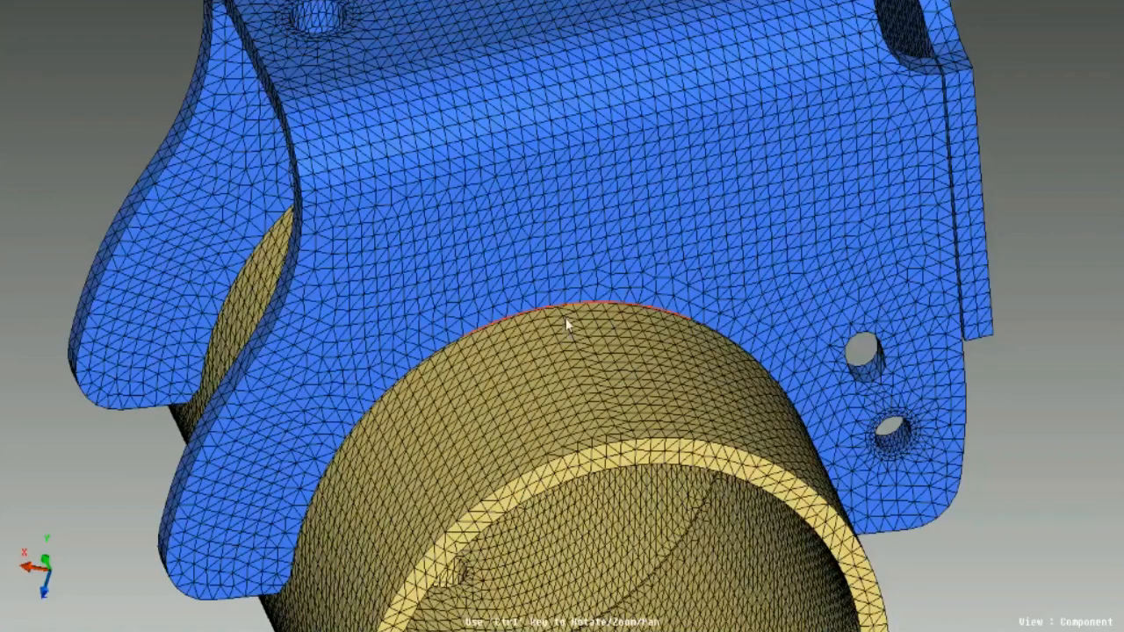
pyautogui.keyDown('ctrl'); pyautogui.moveTo(567, 321); pyautogui.dragTo(497, 306); pyautogui.keyUp('ctrl')
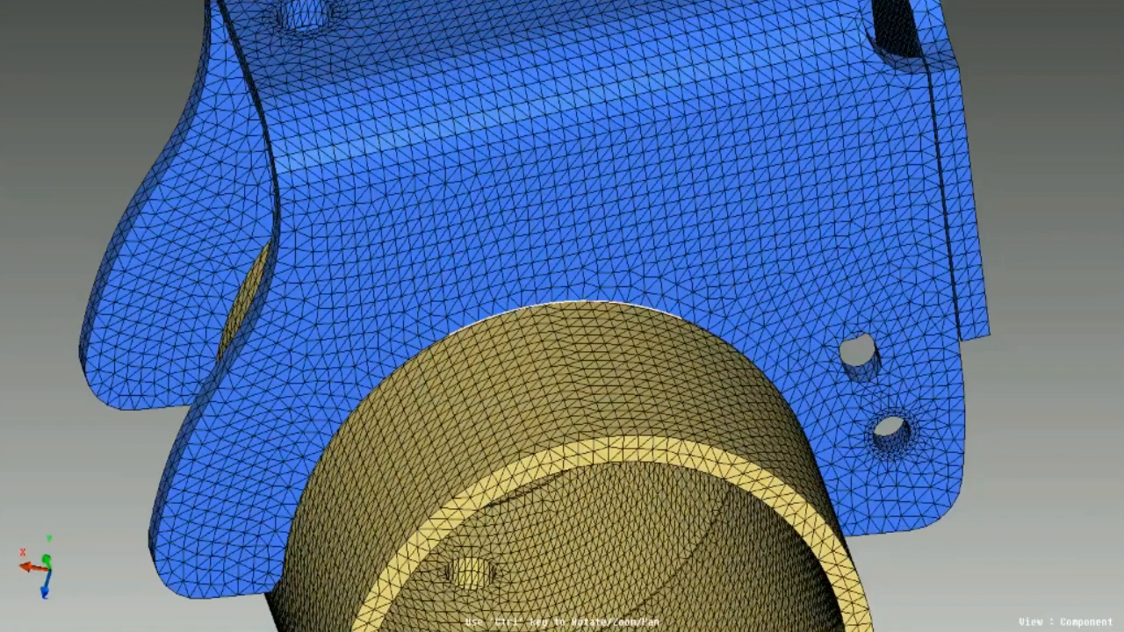
# - Create a flat-profile weld between the blue bracket and the yellow tube with HAZ thickness 1.50 and 2 HAZ layers
pyautogui.click(426, 315)
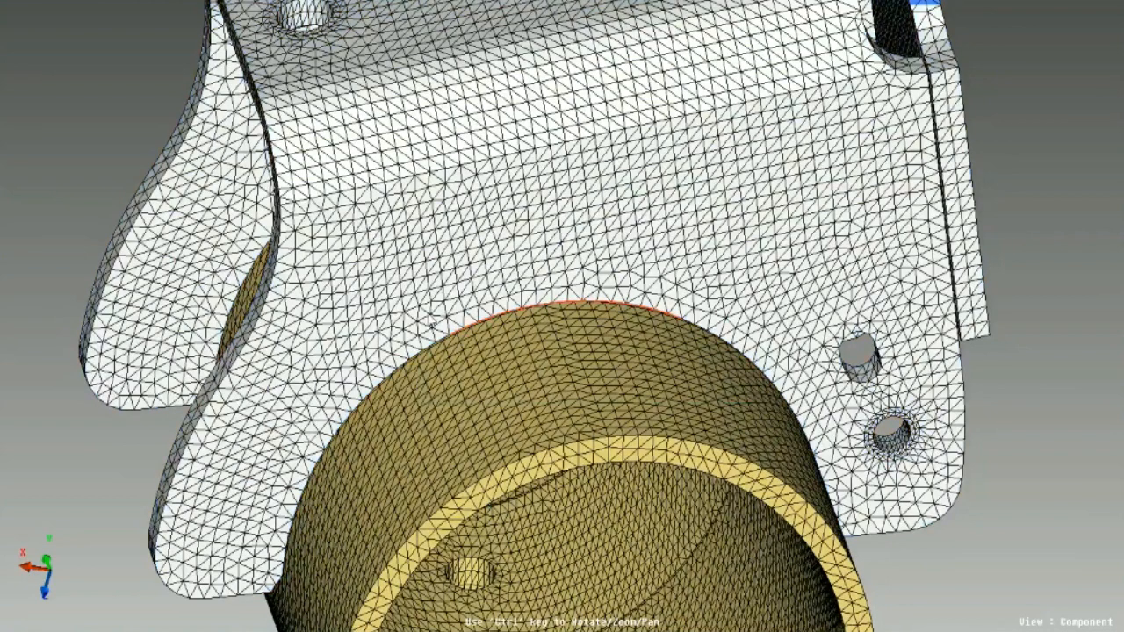
pyautogui.click(431, 325)
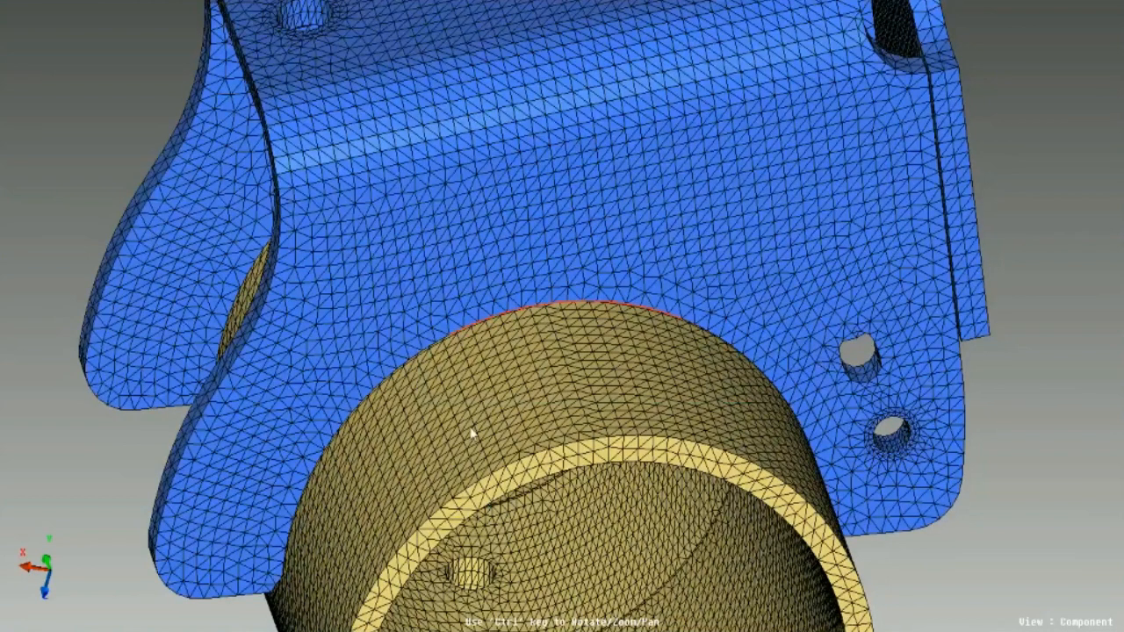
pyautogui.scroll(3, 472, 433)
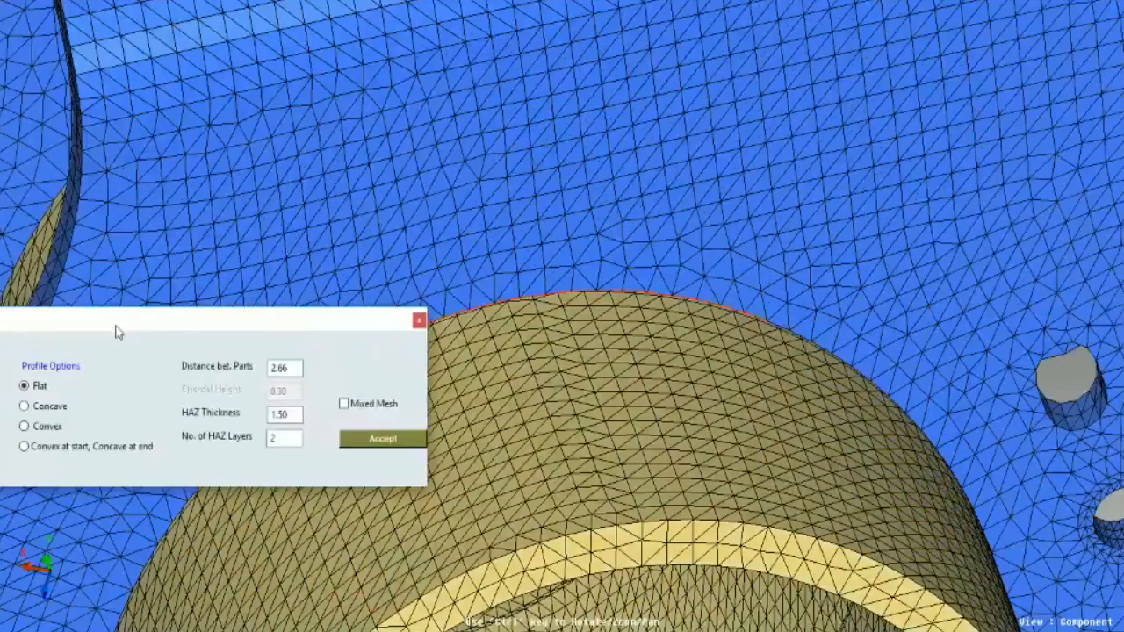
pyautogui.moveTo(116, 326); pyautogui.dragTo(191, 345)
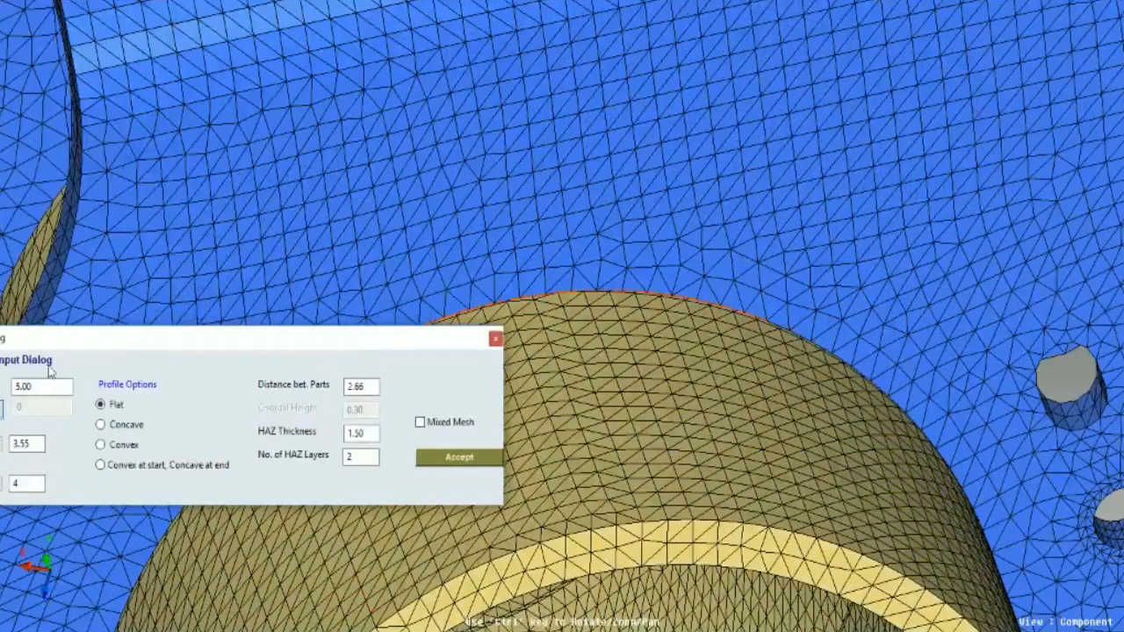
pyautogui.click(39, 386)
pyautogui.click(457, 460)
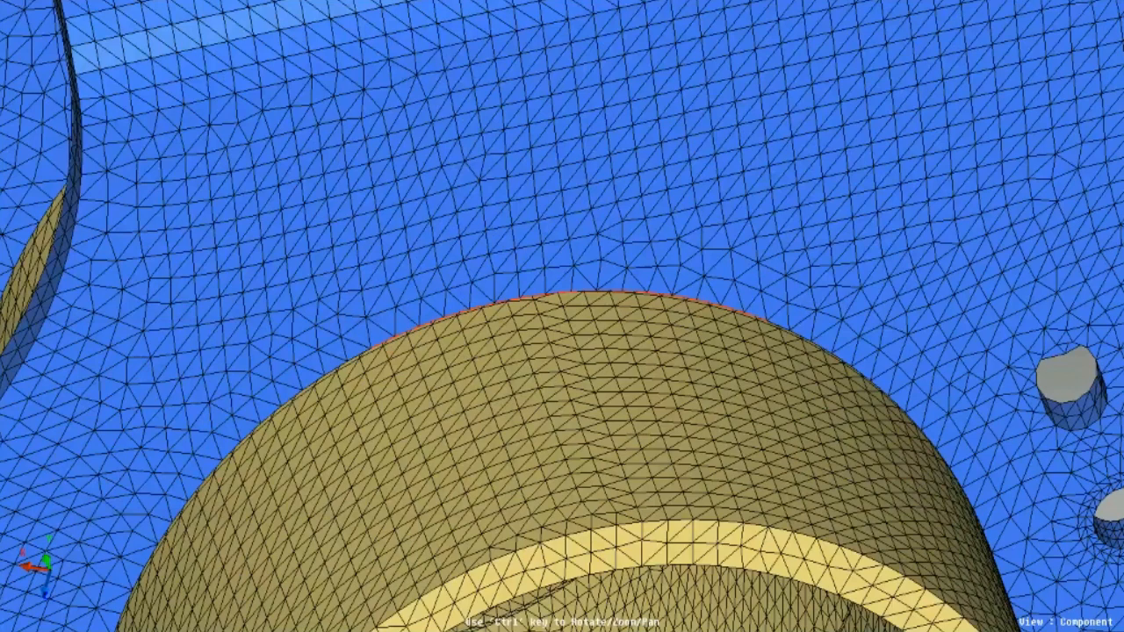
pyautogui.middleClick(533, 459)
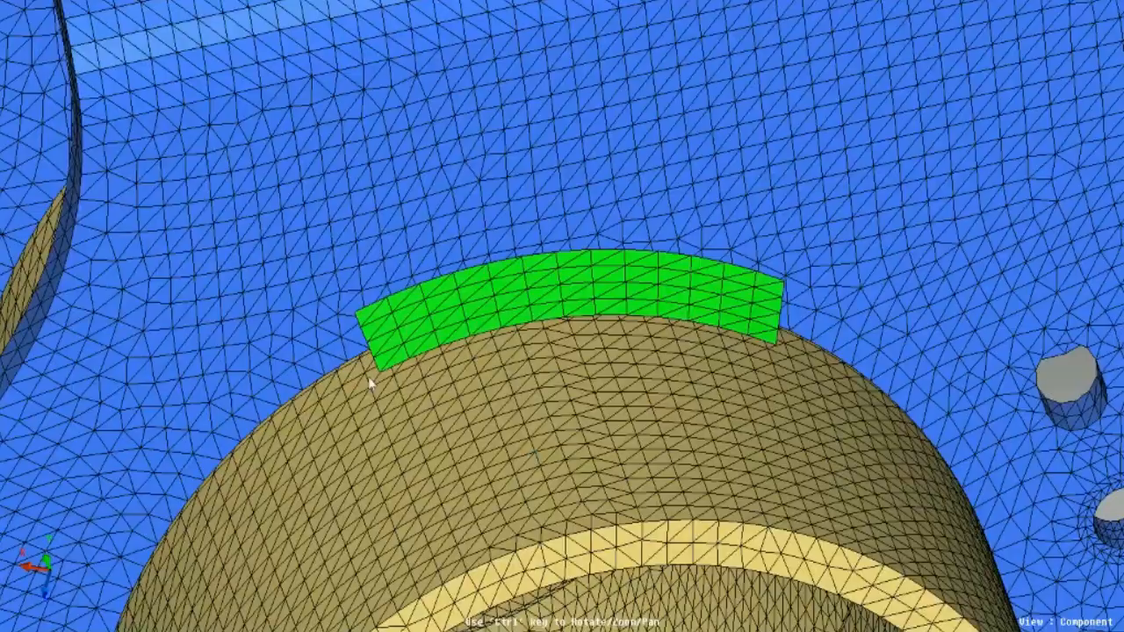
# - Inspect the flat weld's end face and surface mesh from the side and front, and undo the weld
pyautogui.keyDown('ctrl'); pyautogui.moveTo(370, 384); pyautogui.dragTo(554, 255); pyautogui.keyUp('ctrl')
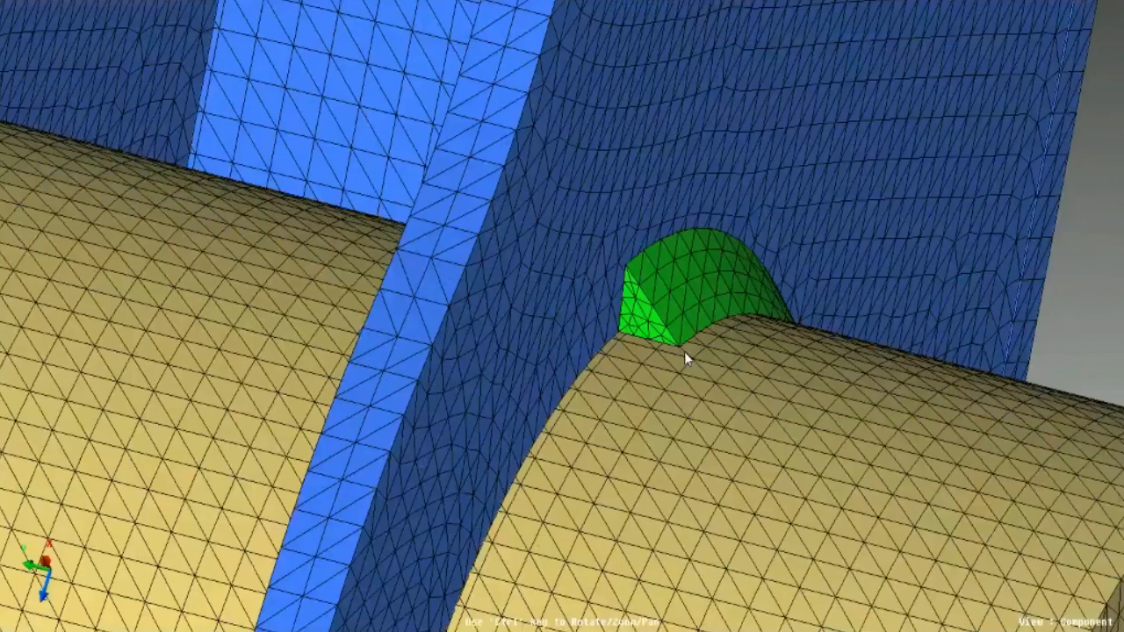
pyautogui.keyDown('ctrl'); pyautogui.moveTo(684, 351); pyautogui.dragTo(507, 344); pyautogui.keyUp('ctrl')
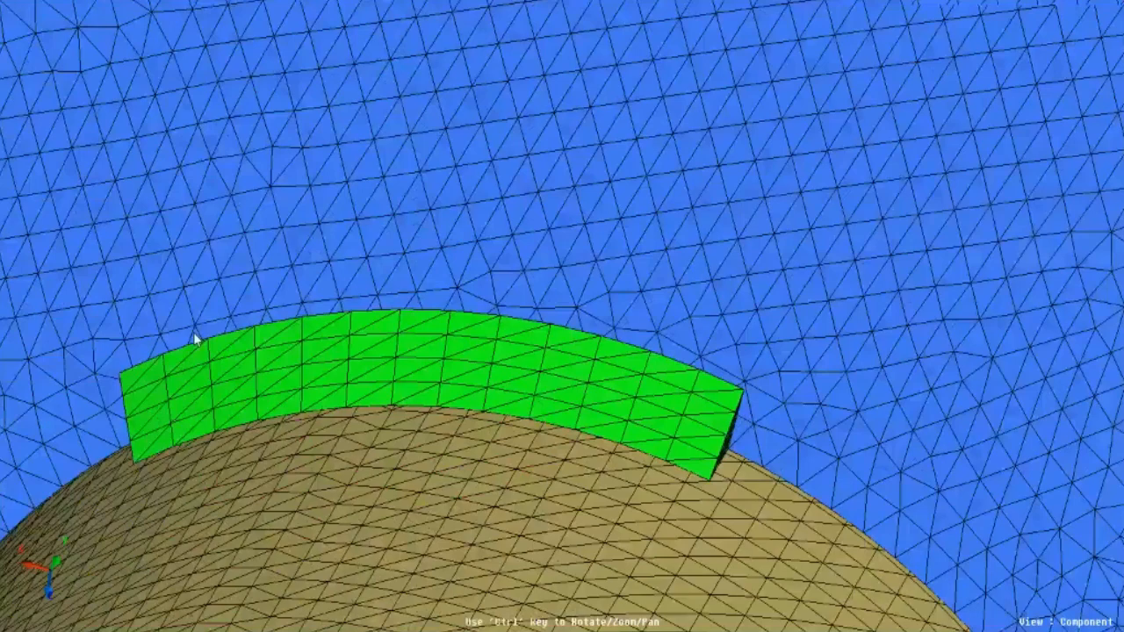
pyautogui.keyDown('ctrl'); pyautogui.moveTo(195, 340); pyautogui.dragTo(381, 391); pyautogui.keyUp('ctrl')
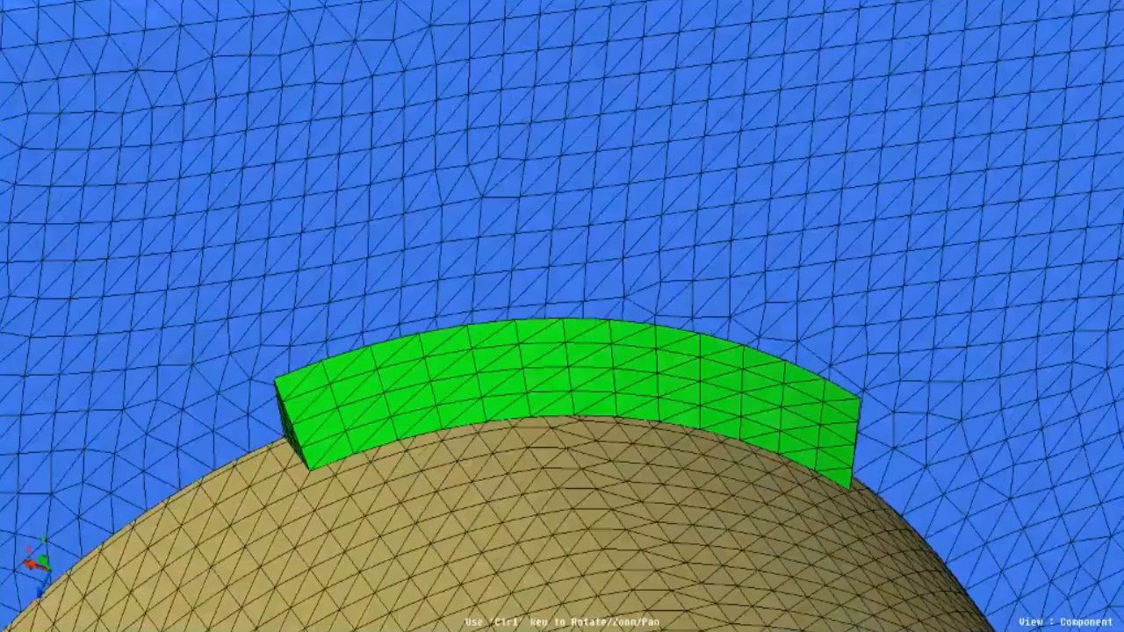
pyautogui.hotkey('ctrl', 'z')
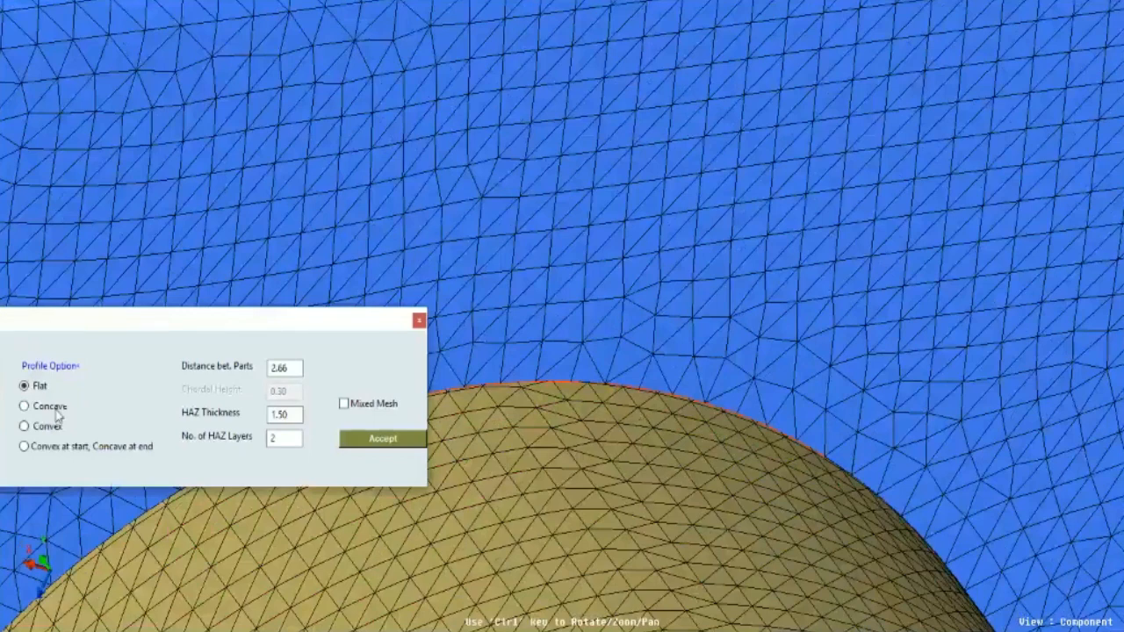
# - Try a concave weld profile along the same bracket-to-tube edge and inspect it
pyautogui.click(55, 410)
pyautogui.click(375, 444)
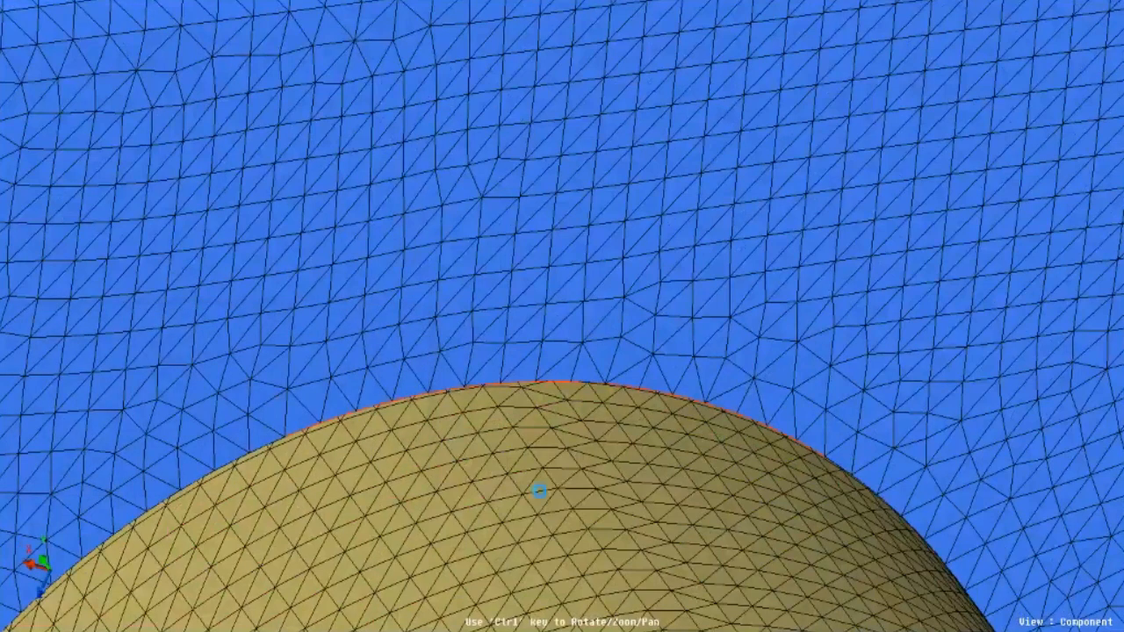
pyautogui.click(456, 399)
pyautogui.moveTo(468, 428)
pyautogui.keyDown('ctrl'); pyautogui.mouseDown()
pyautogui.moveTo(760, 343)
pyautogui.moveTo(763, 237)
pyautogui.moveTo(666, 277)
pyautogui.moveTo(533, 442)
pyautogui.mouseUp(); pyautogui.keyUp('ctrl')
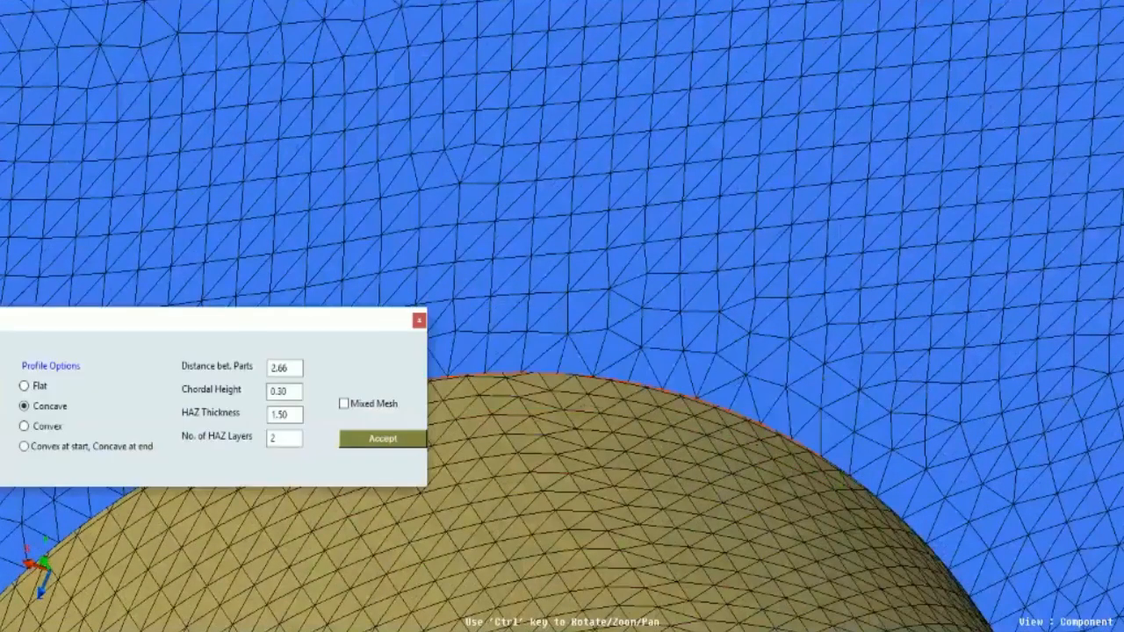
# - Create a convex tapered weld along the bracket-to-tube edge with chordal height 0.30, HAZ thickness 1.50 and 2 HAZ layers
pyautogui.click(53, 427)
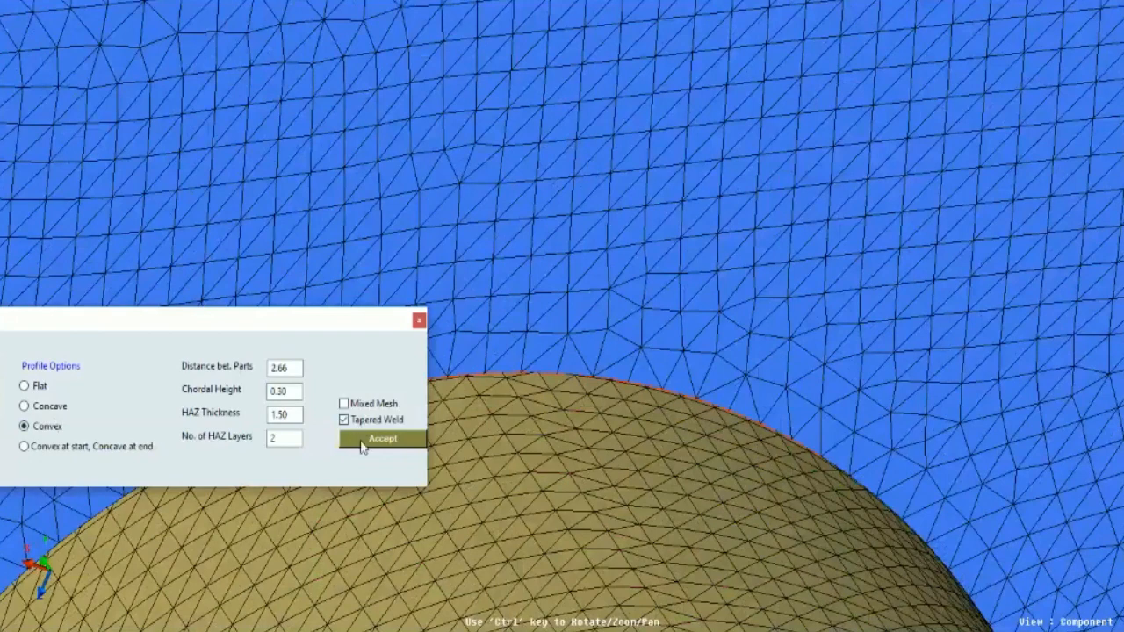
pyautogui.click(362, 442)
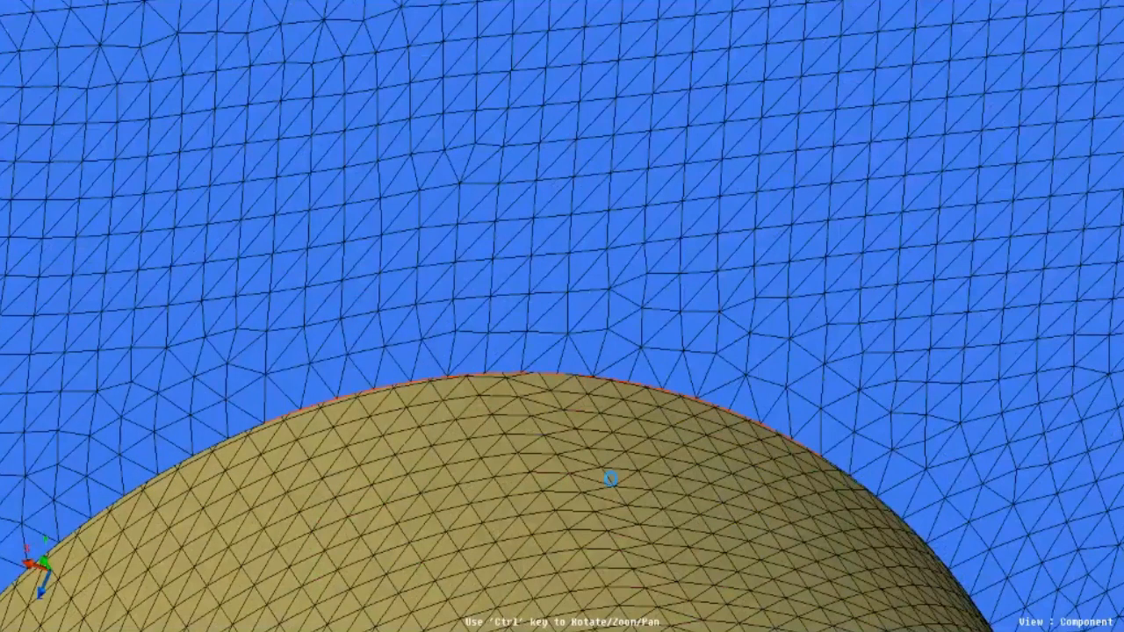
pyautogui.click(577, 414)
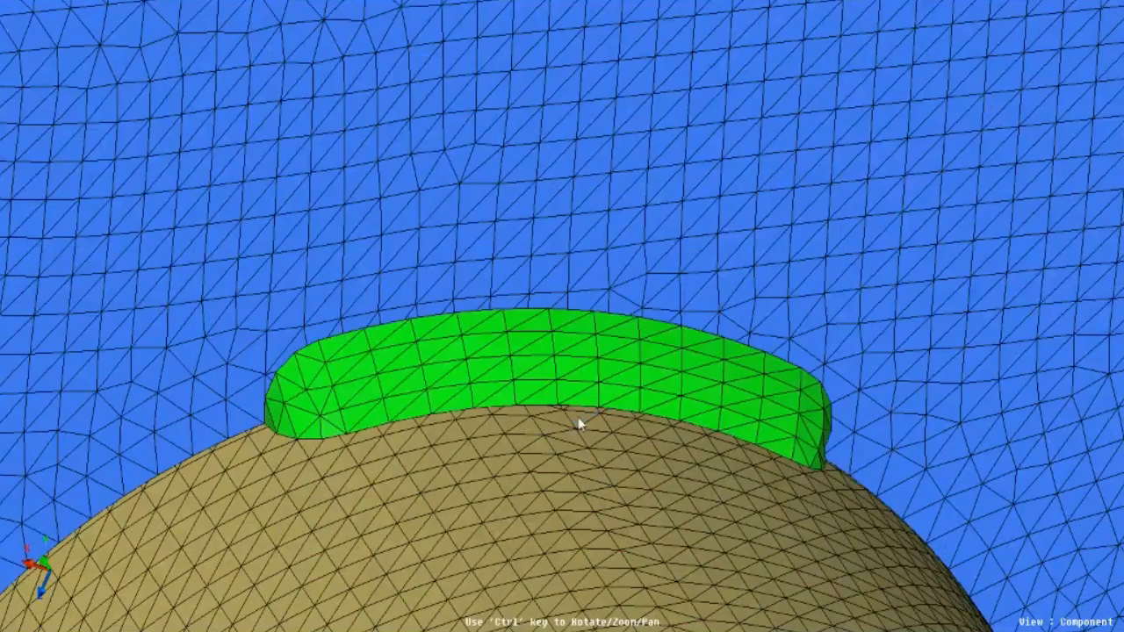
# - Replace the convex weld along the bracket-to-tube edge with a flat-profile weld, HAZ thickness 1.50 and 2 HAZ layers
pyautogui.keyDown('ctrl'); pyautogui.moveTo(579, 424); pyautogui.dragTo(580, 357); pyautogui.keyUp('ctrl')
pyautogui.click(581, 354)
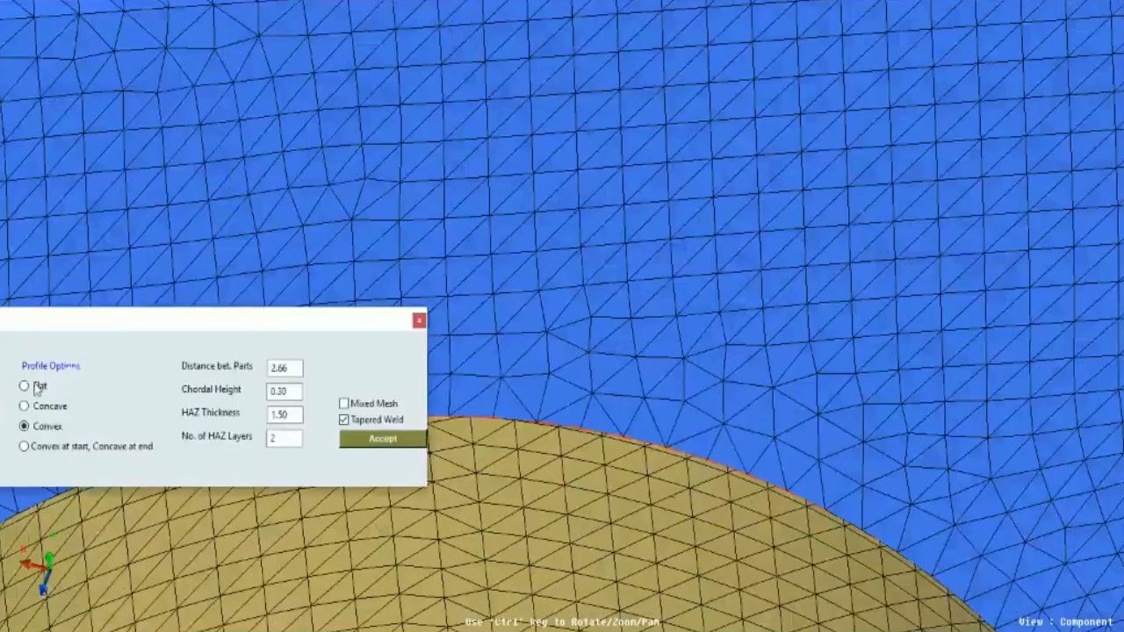
pyautogui.click(38, 386)
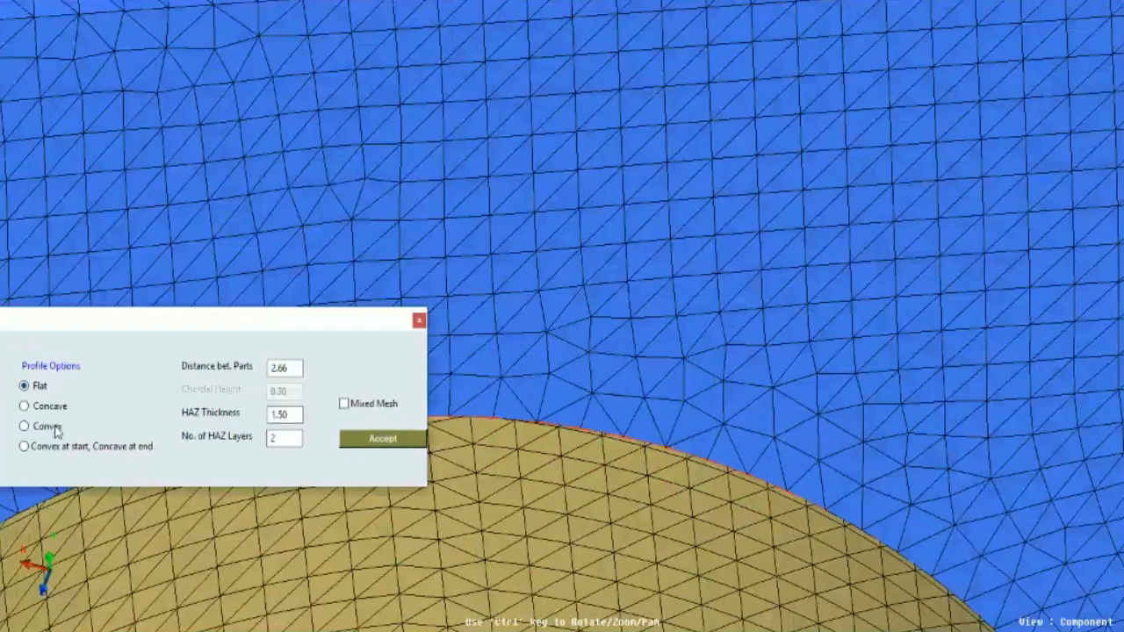
pyautogui.click(374, 445)
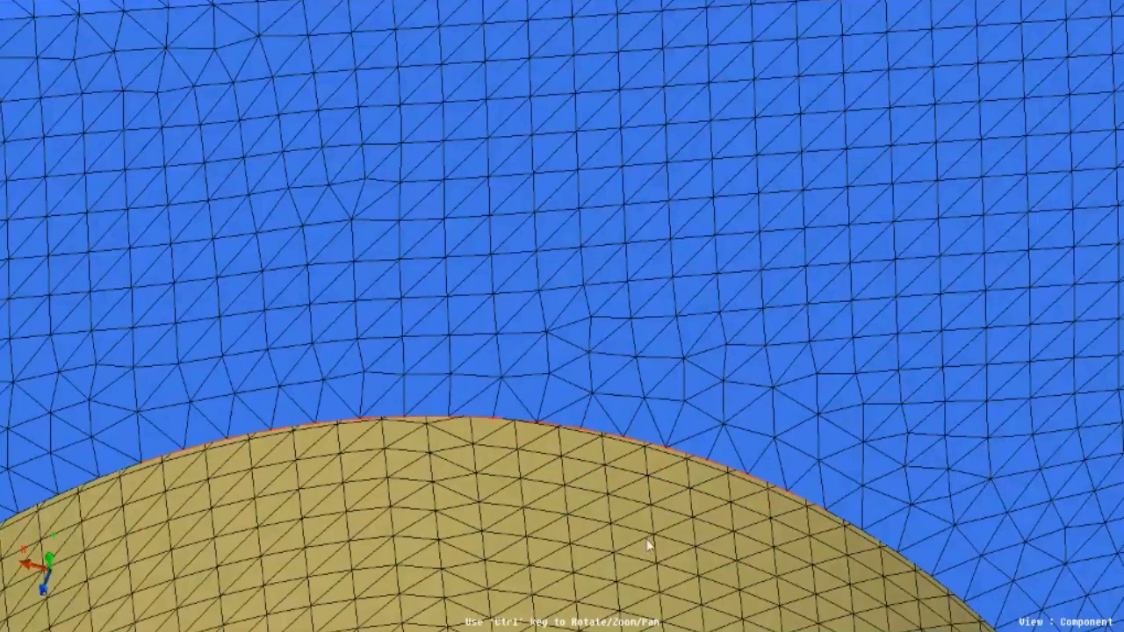
pyautogui.scroll(-3, 648, 546)
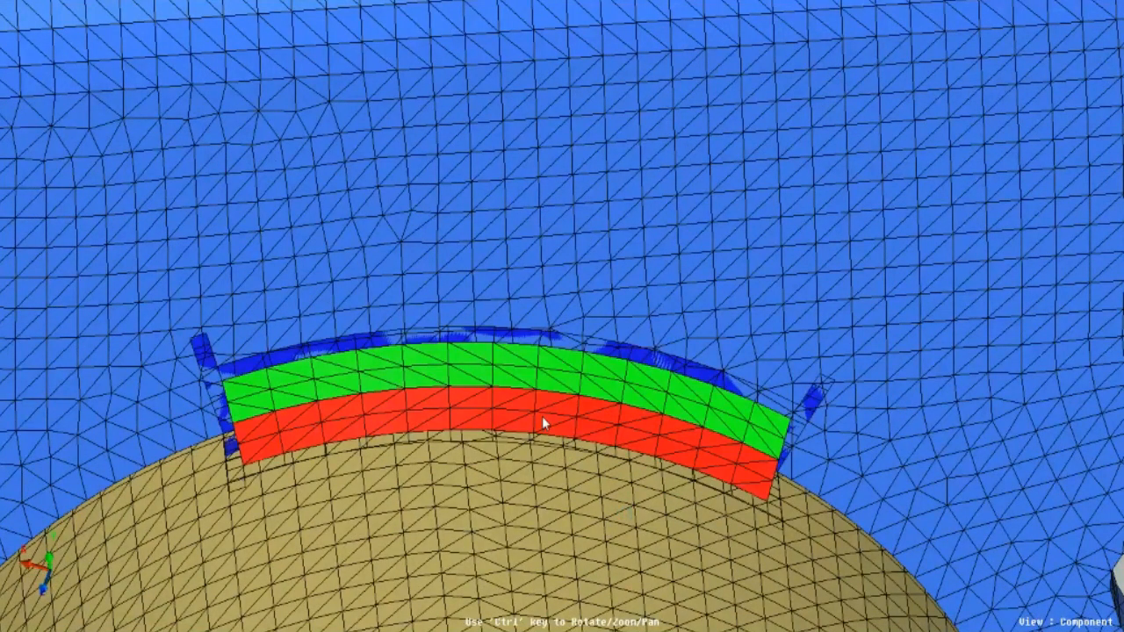
pyautogui.scroll(-5, 506, 373)
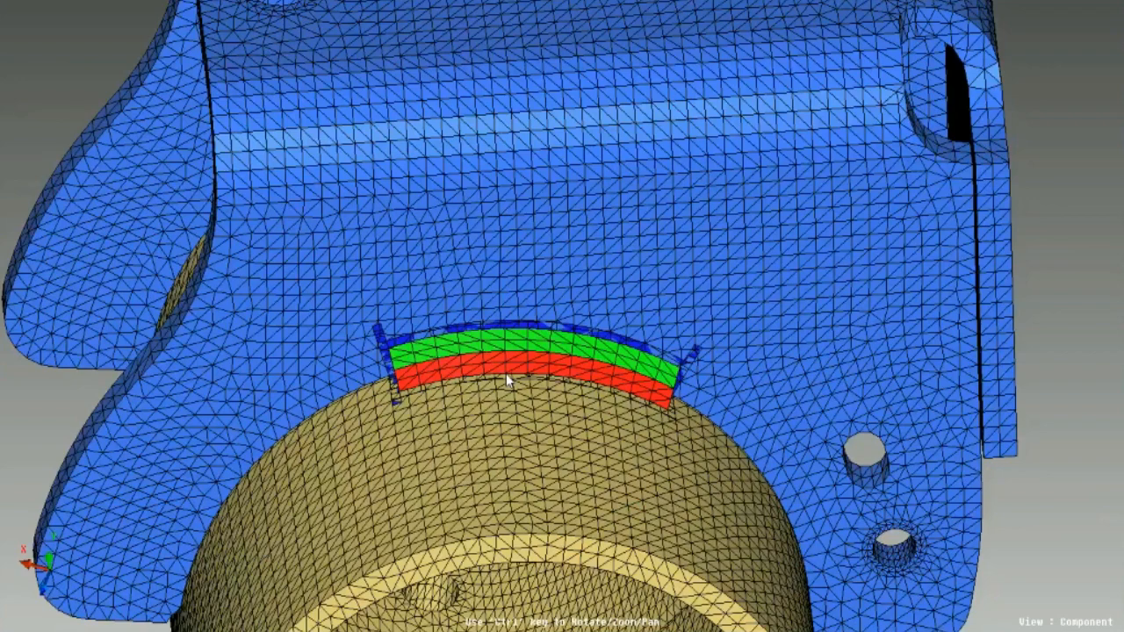
pyautogui.keyDown('ctrl'); pyautogui.moveTo(506, 374); pyautogui.dragTo(415, 296); pyautogui.keyUp('ctrl')
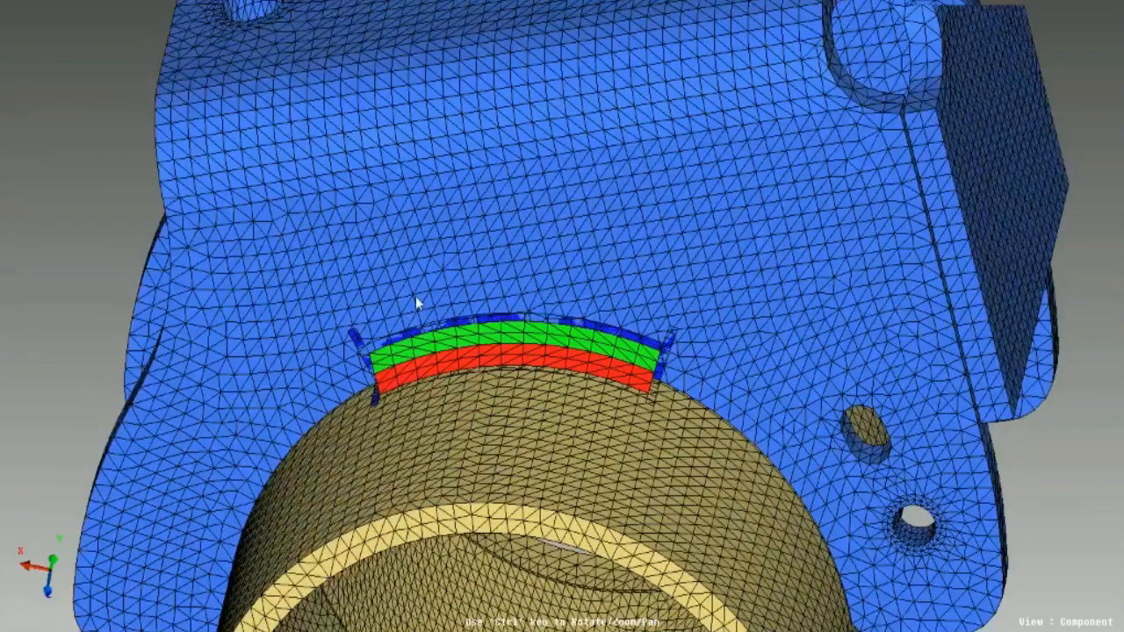
pyautogui.keyDown('ctrl'); pyautogui.moveTo(415, 296); pyautogui.dragTo(462, 316); pyautogui.keyUp('ctrl')
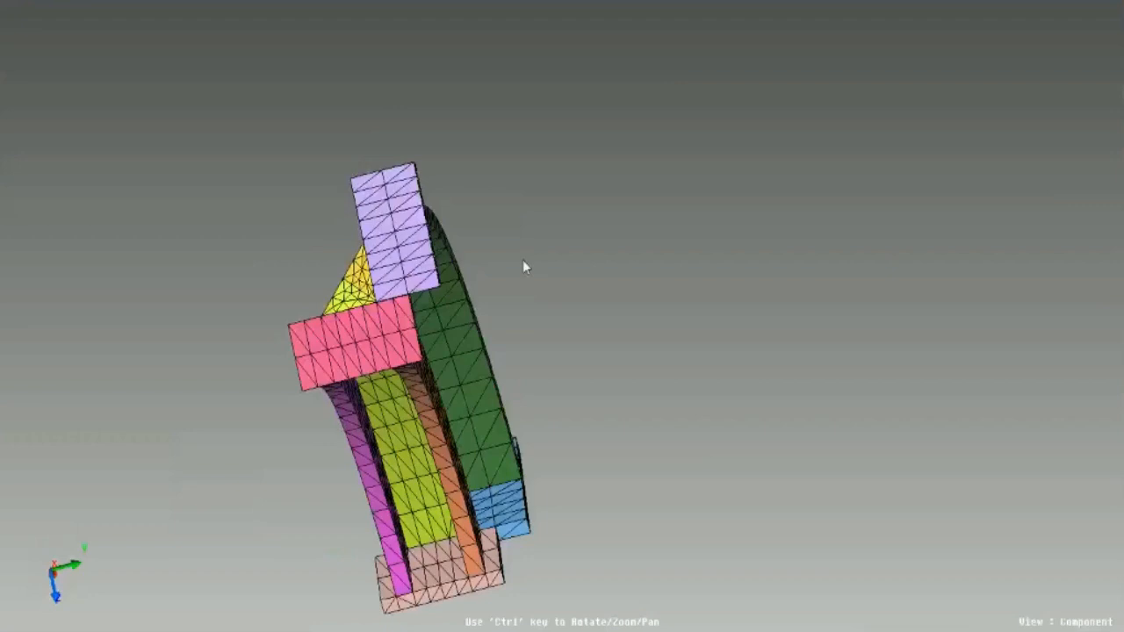
# - Inspect the finished weld and its HAZ layers, isolated and together with the bracket and tube, from several angles
pyautogui.keyDown('ctrl'); pyautogui.moveTo(523, 260); pyautogui.dragTo(642, 401); pyautogui.keyUp('ctrl')
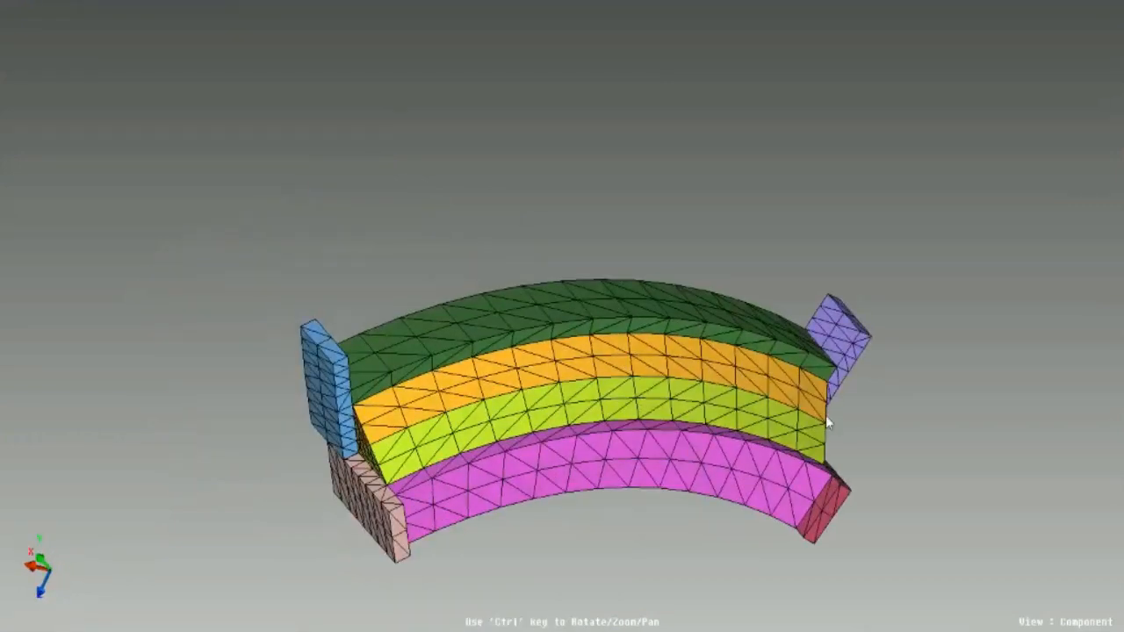
pyautogui.keyDown('ctrl'); pyautogui.moveTo(826, 415); pyautogui.dragTo(337, 579); pyautogui.keyUp('ctrl')
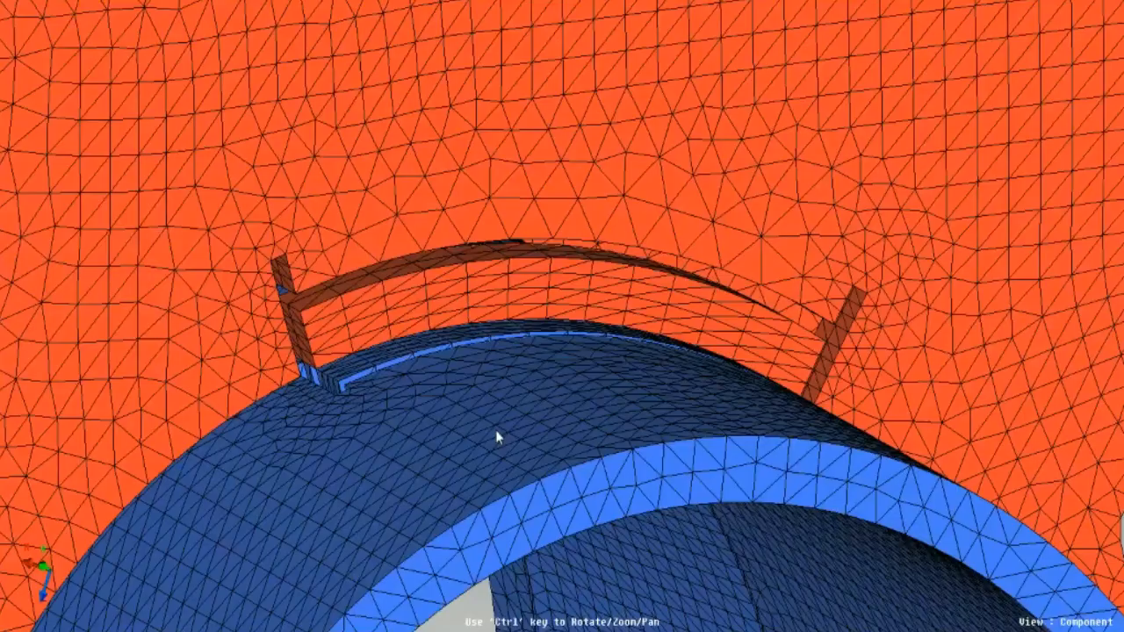
pyautogui.keyDown('ctrl'); pyautogui.moveTo(496, 429); pyautogui.dragTo(423, 473); pyautogui.keyUp('ctrl')
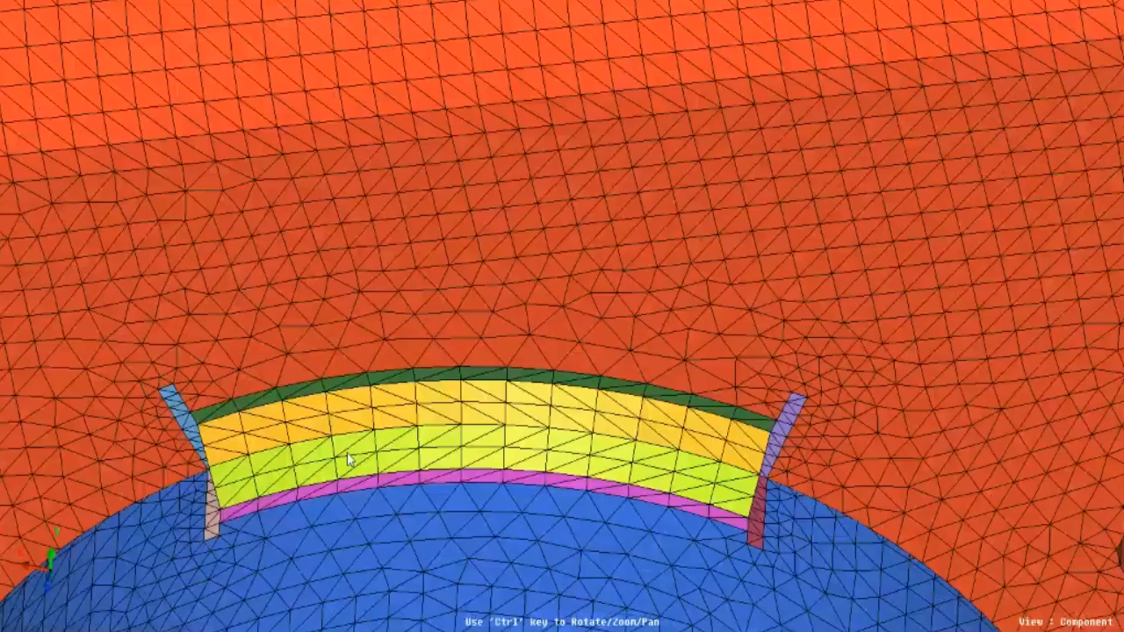
pyautogui.keyDown('ctrl'); pyautogui.moveTo(349, 461); pyautogui.dragTo(481, 376); pyautogui.keyUp('ctrl')
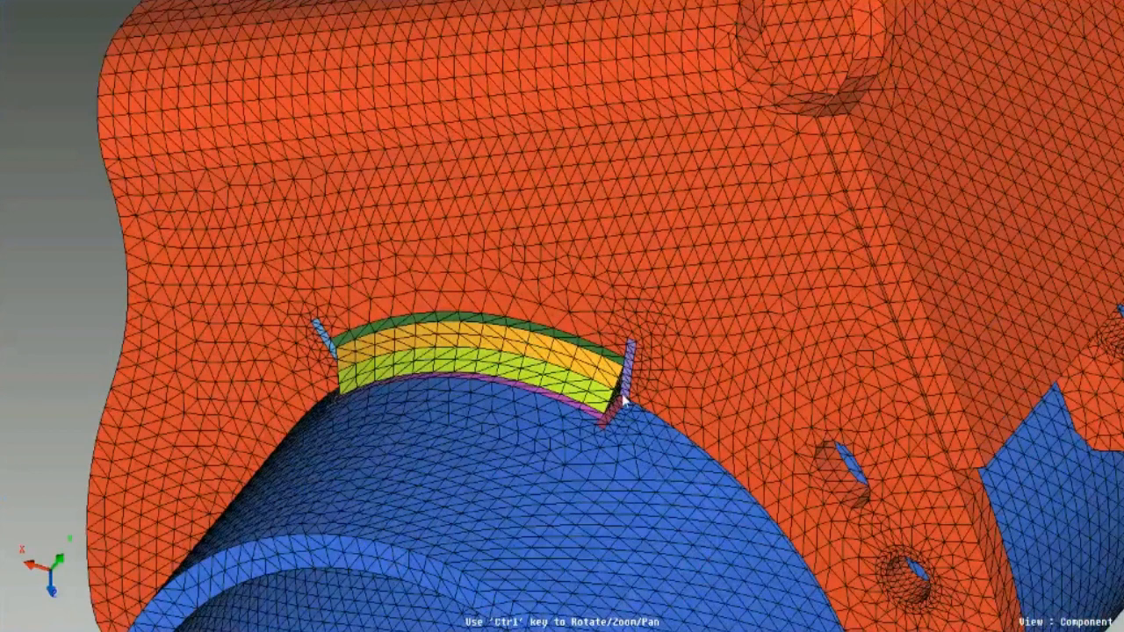
pyautogui.keyDown('ctrl'); pyautogui.moveTo(562, 425); pyautogui.dragTo(595, 356); pyautogui.keyUp('ctrl')
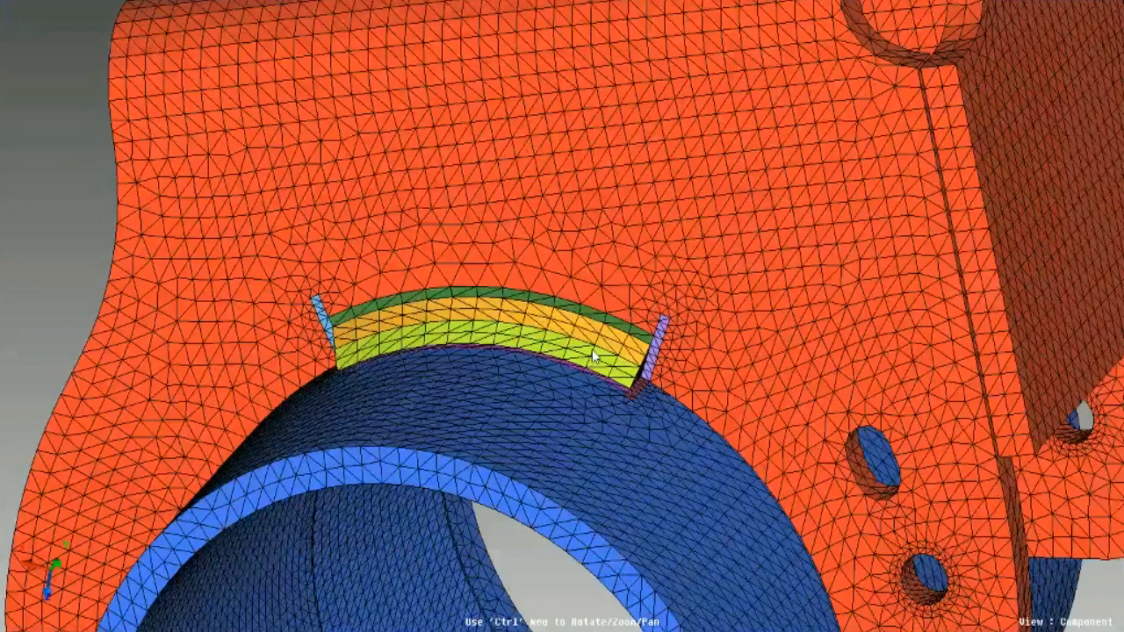
pyautogui.keyDown('ctrl'); pyautogui.moveTo(618, 417); pyautogui.dragTo(794, 406); pyautogui.keyUp('ctrl')
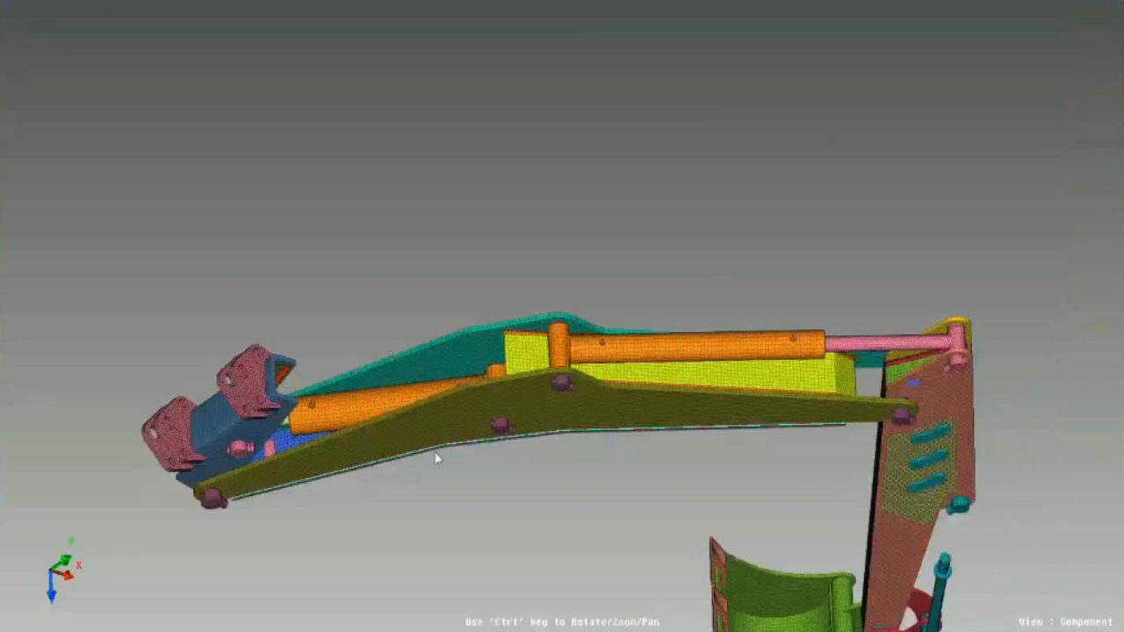
# - Turn off the display of Deform nodes while viewing the excavator boom's morph nodes from above
pyautogui.keyDown('ctrl'); pyautogui.moveTo(424, 402); pyautogui.dragTo(390, 396, button='middle'); pyautogui.keyUp('ctrl')
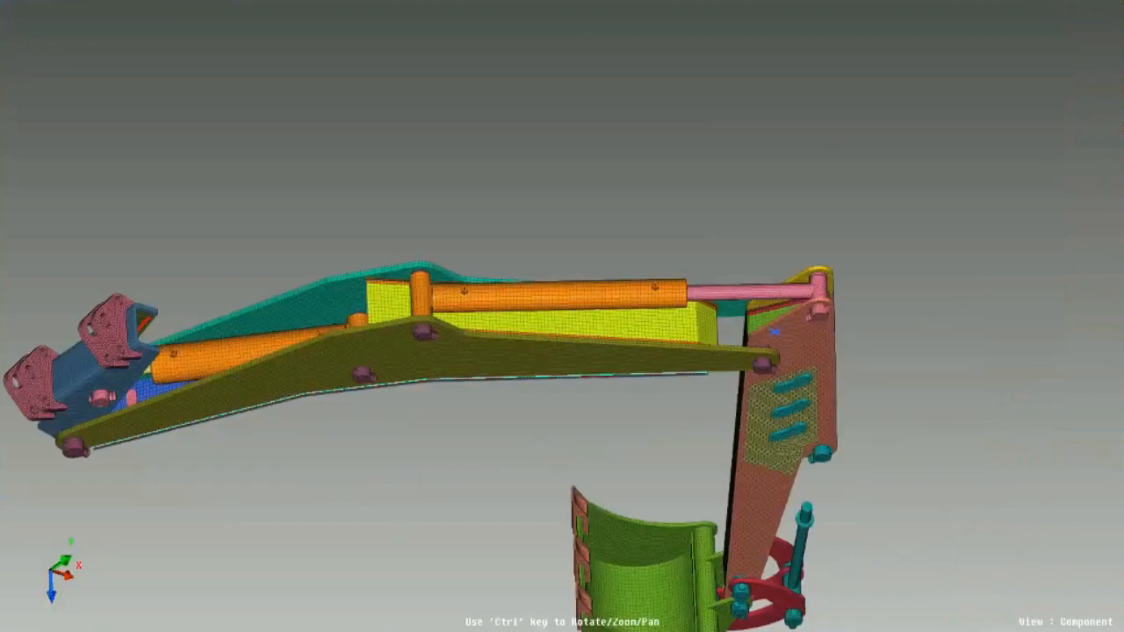
pyautogui.keyDown('ctrl'); pyautogui.moveTo(289, 510); pyautogui.dragTo(524, 396); pyautogui.keyUp('ctrl')
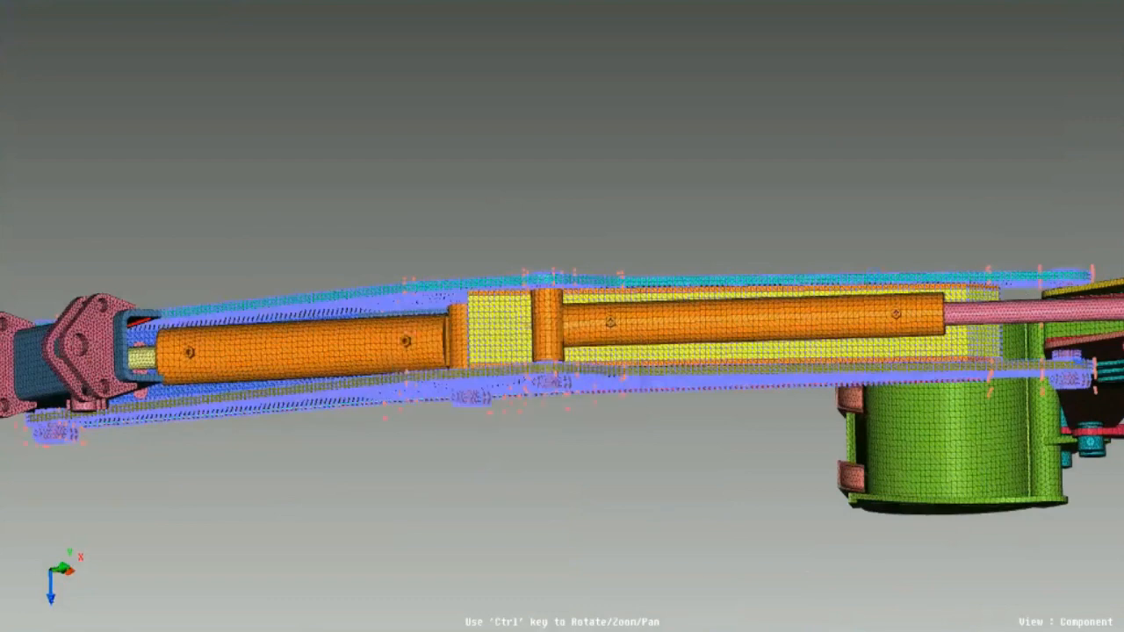
pyautogui.click(1067, 133)
pyautogui.keyDown('ctrl'); pyautogui.moveTo(455, 286); pyautogui.dragTo(607, 353, button='right'); pyautogui.keyUp('ctrl')
pyautogui.keyDown('ctrl'); pyautogui.moveTo(608, 353); pyautogui.dragTo(612, 410); pyautogui.keyUp('ctrl')
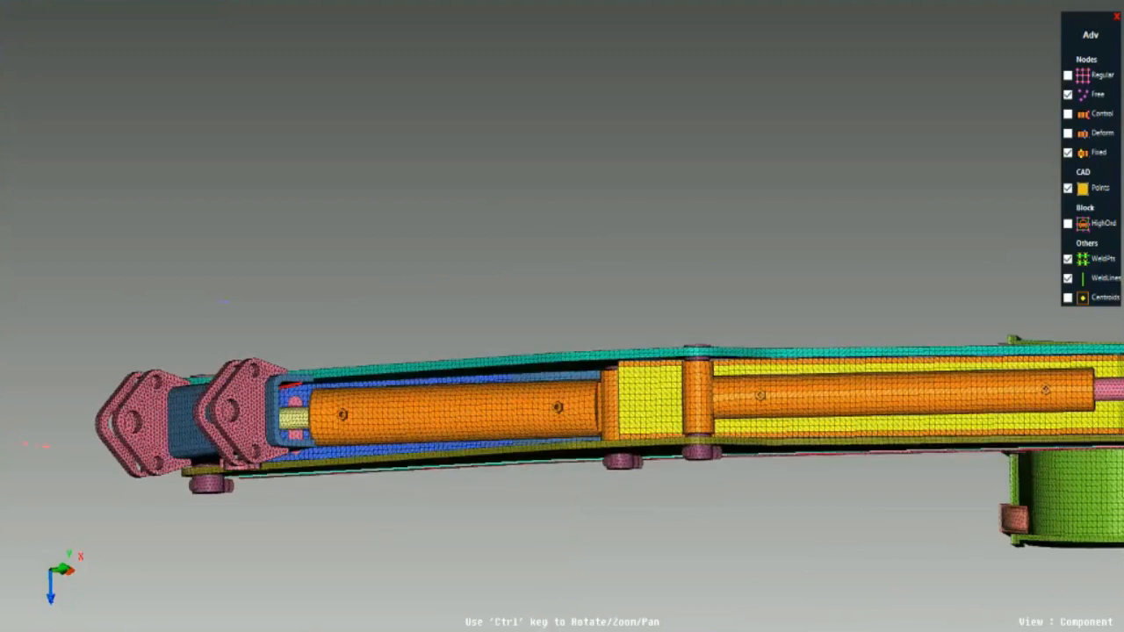
pyautogui.scroll(3, 498, 456)
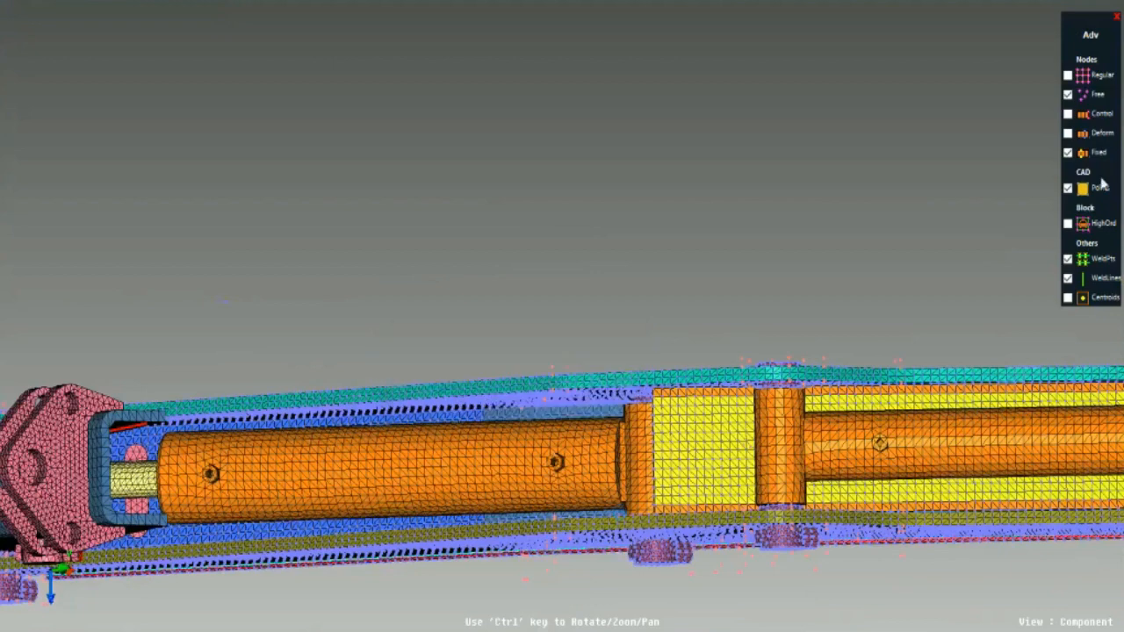
pyautogui.click(1068, 133)
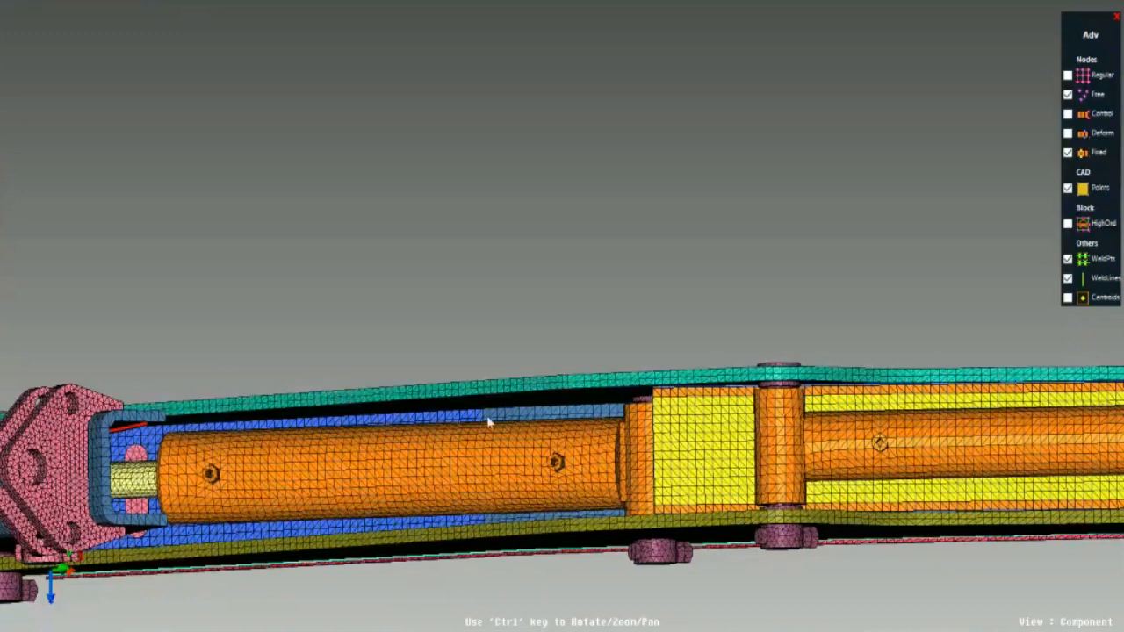
# - Examine the free and fixed morph nodes on the boom's side plates, from above and close up from the side
pyautogui.keyDown('ctrl'); pyautogui.scroll(-4, 489, 419); pyautogui.keyUp('ctrl')
pyautogui.keyDown('ctrl'); pyautogui.moveTo(489, 419); pyautogui.dragTo(455, 277); pyautogui.keyUp('ctrl')
pyautogui.keyDown('ctrl'); pyautogui.moveTo(589, 222); pyautogui.dragTo(577, 493); pyautogui.keyUp('ctrl')
pyautogui.keyDown('ctrl'); pyautogui.scroll(5, 659, 422); pyautogui.keyUp('ctrl')
pyautogui.keyDown('ctrl'); pyautogui.moveTo(657, 416); pyautogui.dragTo(581, 444, button='right'); pyautogui.keyUp('ctrl')
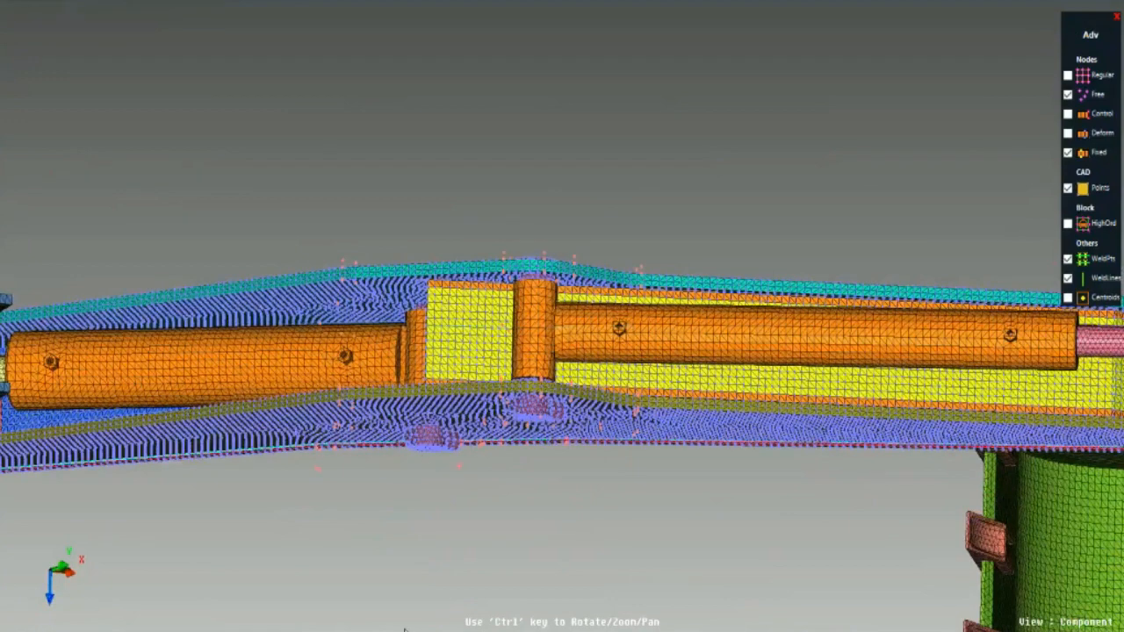
pyautogui.keyDown('ctrl'); pyautogui.moveTo(405, 629); pyautogui.dragTo(349, 482); pyautogui.keyUp('ctrl')
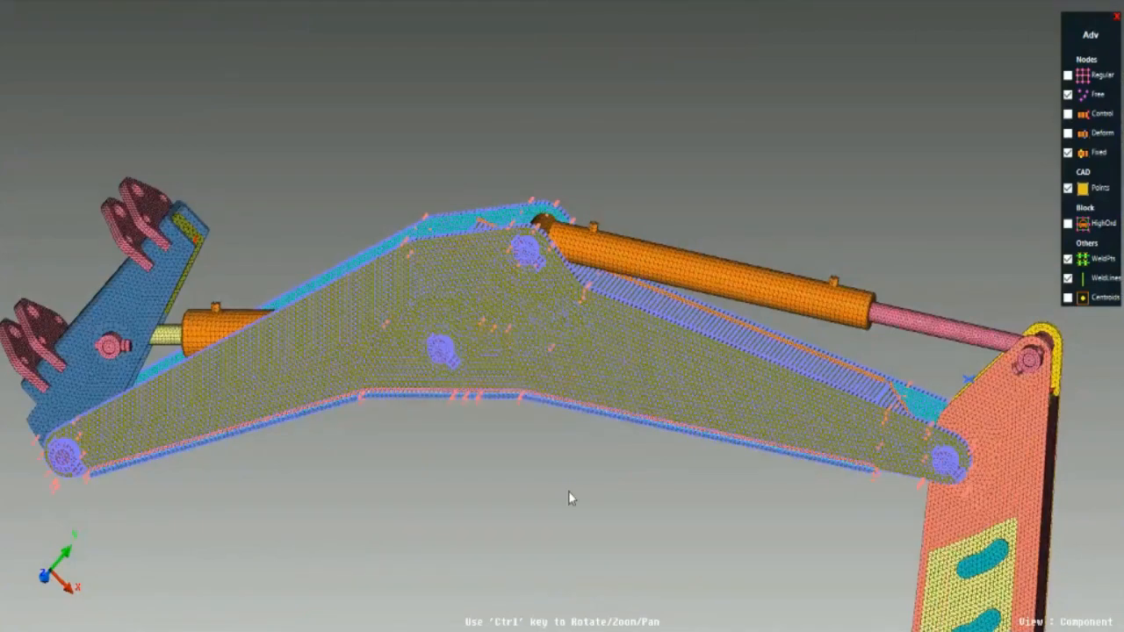
pyautogui.keyDown('ctrl'); pyautogui.moveTo(725, 385); pyautogui.dragTo(515, 395, button='right'); pyautogui.keyUp('ctrl')
pyautogui.scroll(4, 330, 383)
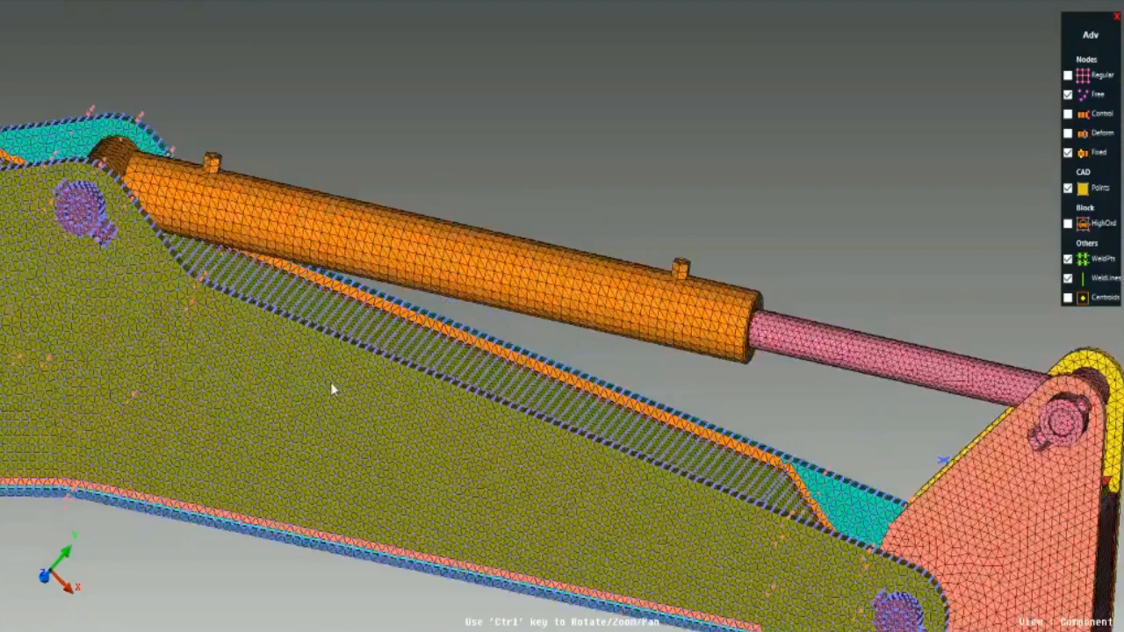
pyautogui.keyDown('ctrl'); pyautogui.moveTo(330, 382); pyautogui.dragTo(373, 359); pyautogui.keyUp('ctrl')
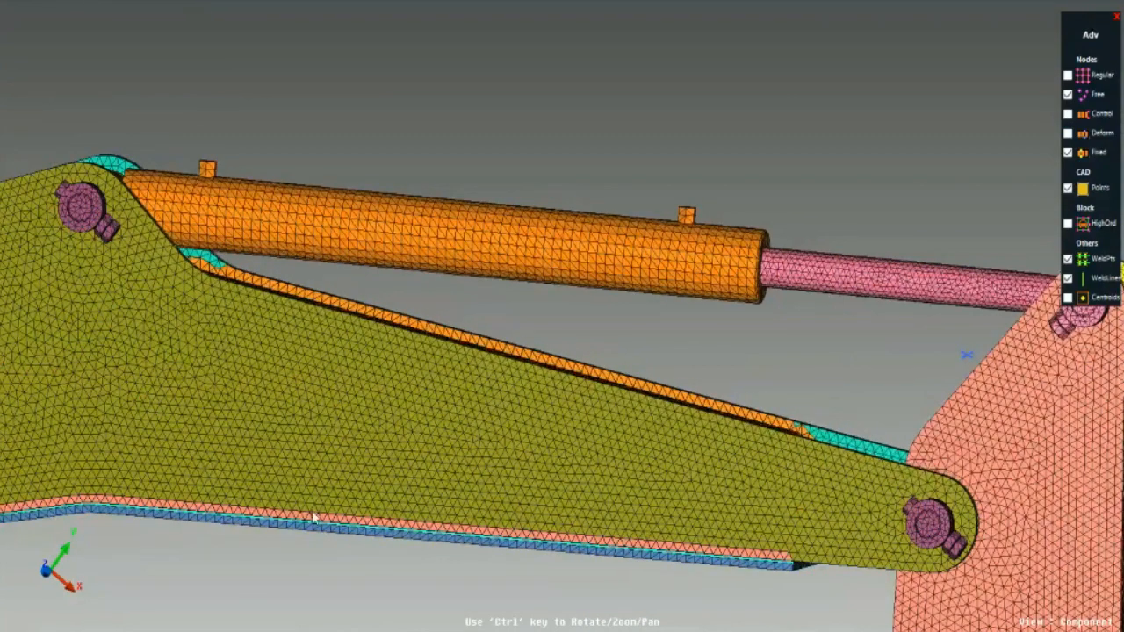
pyautogui.keyDown('ctrl'); pyautogui.moveTo(348, 317); pyautogui.dragTo(511, 321, button='right'); pyautogui.keyUp('ctrl')
pyautogui.keyDown('ctrl'); pyautogui.moveTo(511, 320); pyautogui.dragTo(479, 398); pyautogui.keyUp('ctrl')
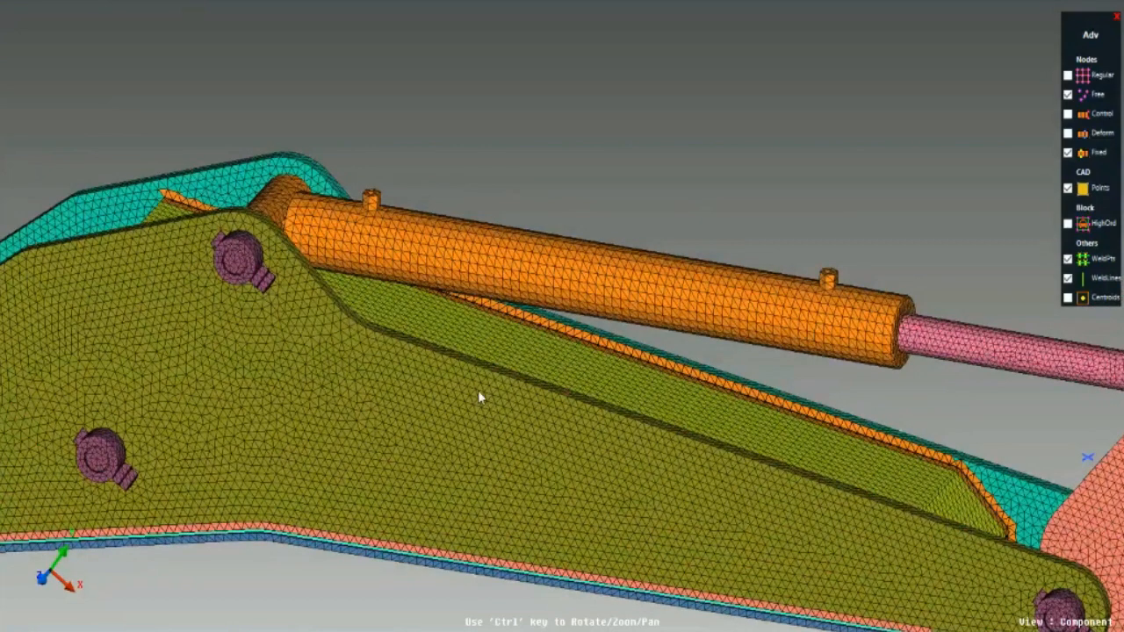
pyautogui.keyDown('ctrl'); pyautogui.moveTo(479, 392); pyautogui.dragTo(620, 433); pyautogui.keyUp('ctrl')
pyautogui.keyDown('ctrl'); pyautogui.moveTo(620, 433); pyautogui.dragTo(809, 422, button='right'); pyautogui.keyUp('ctrl')
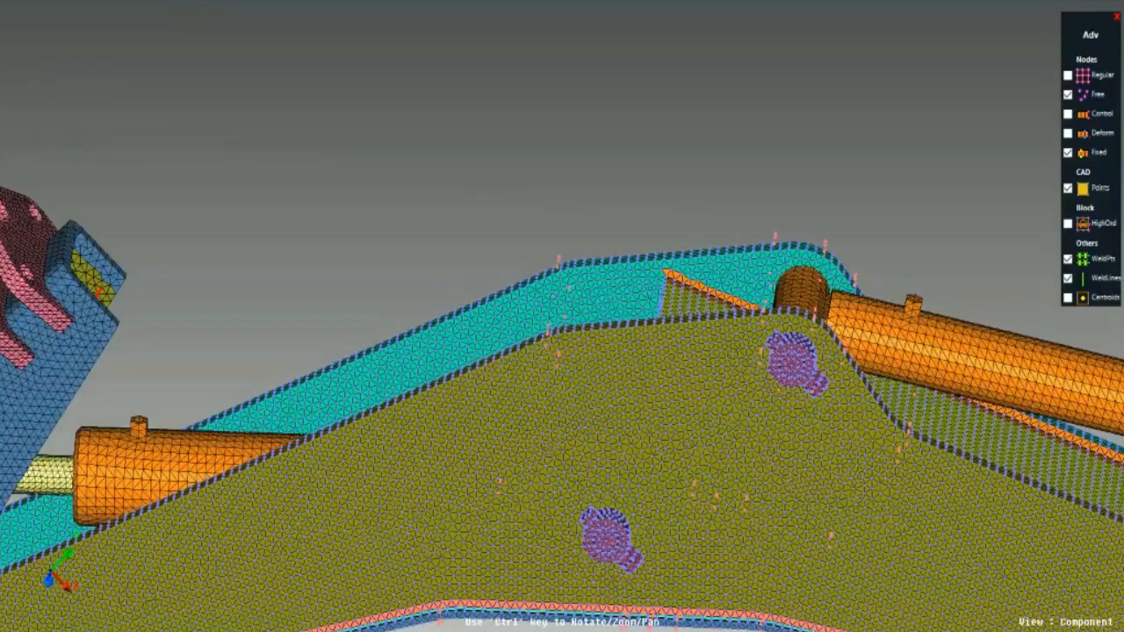
pyautogui.keyDown('ctrl'); pyautogui.moveTo(787, 477); pyautogui.dragTo(418, 432, button='right'); pyautogui.keyUp('ctrl')
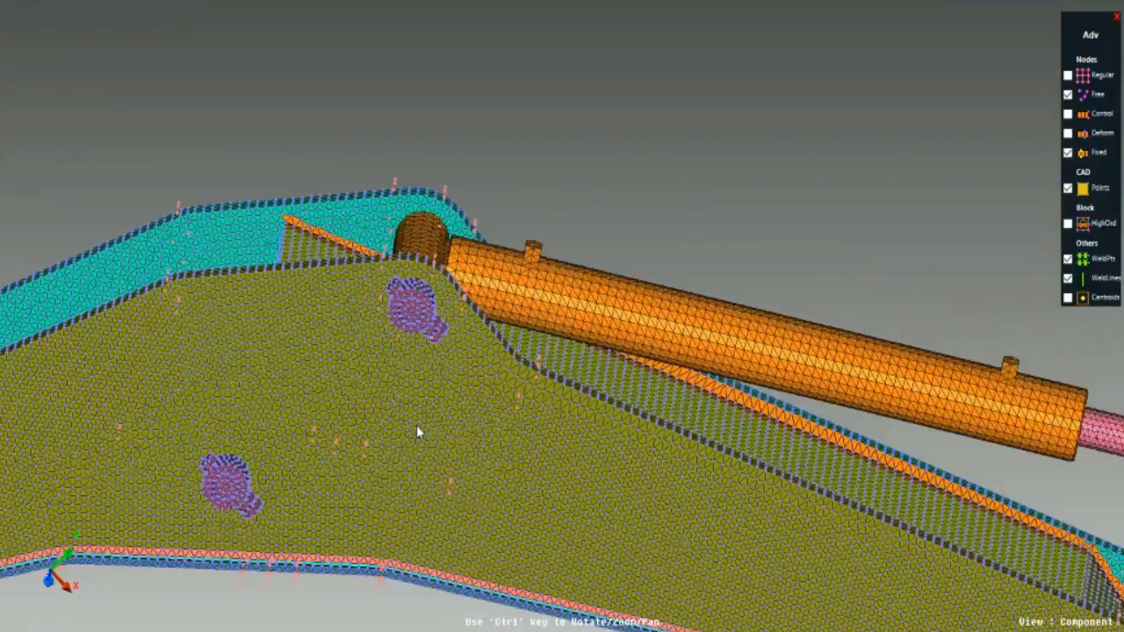
# - Link the morph set's nodes on the excavator boom and review the boom from the side and from above
pyautogui.keyDown('ctrl'); pyautogui.moveTo(417, 432); pyautogui.dragTo(414, 612); pyautogui.keyUp('ctrl')
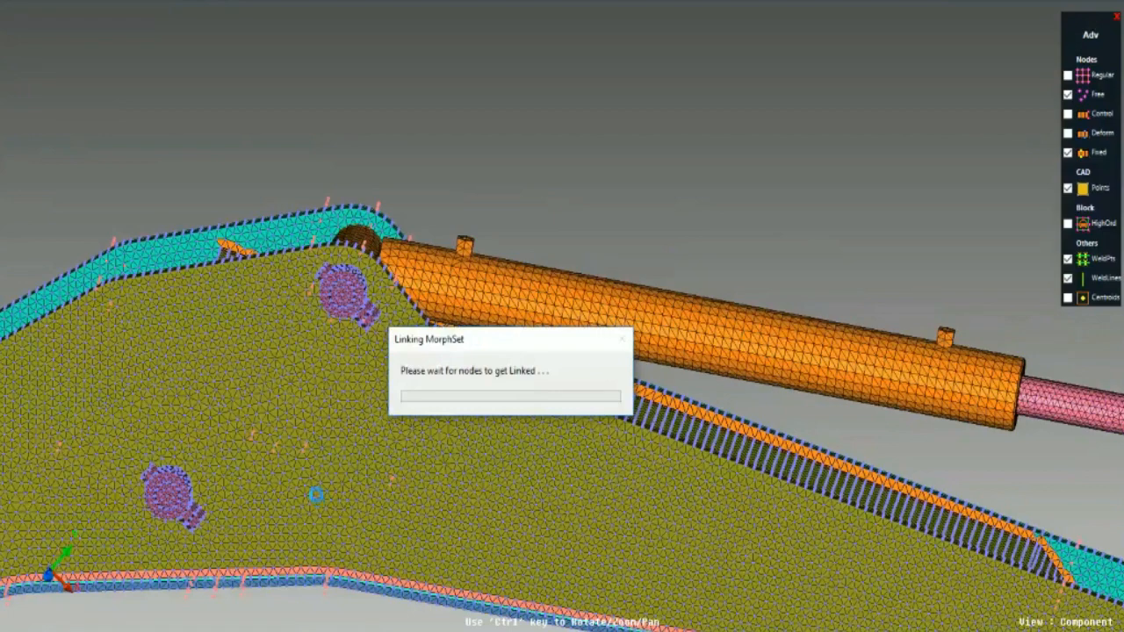
pyautogui.scroll(-2, 317, 495)
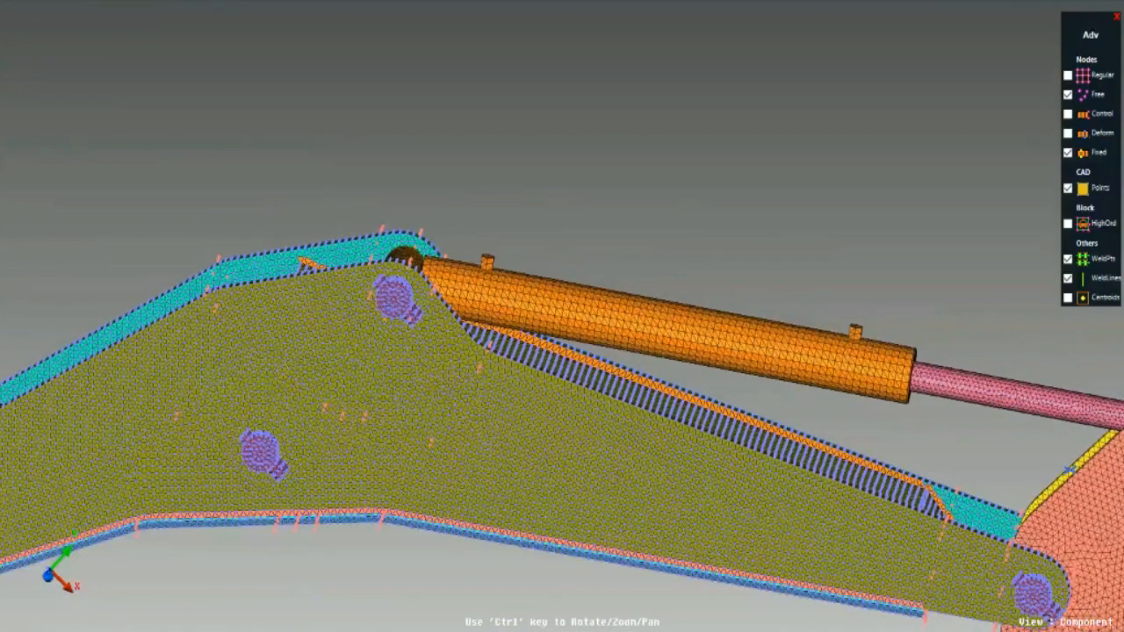
pyautogui.keyDown('ctrl'); pyautogui.moveTo(334, 534); pyautogui.dragTo(544, 492, button='right'); pyautogui.keyUp('ctrl')
pyautogui.scroll(-2, 480, 427)
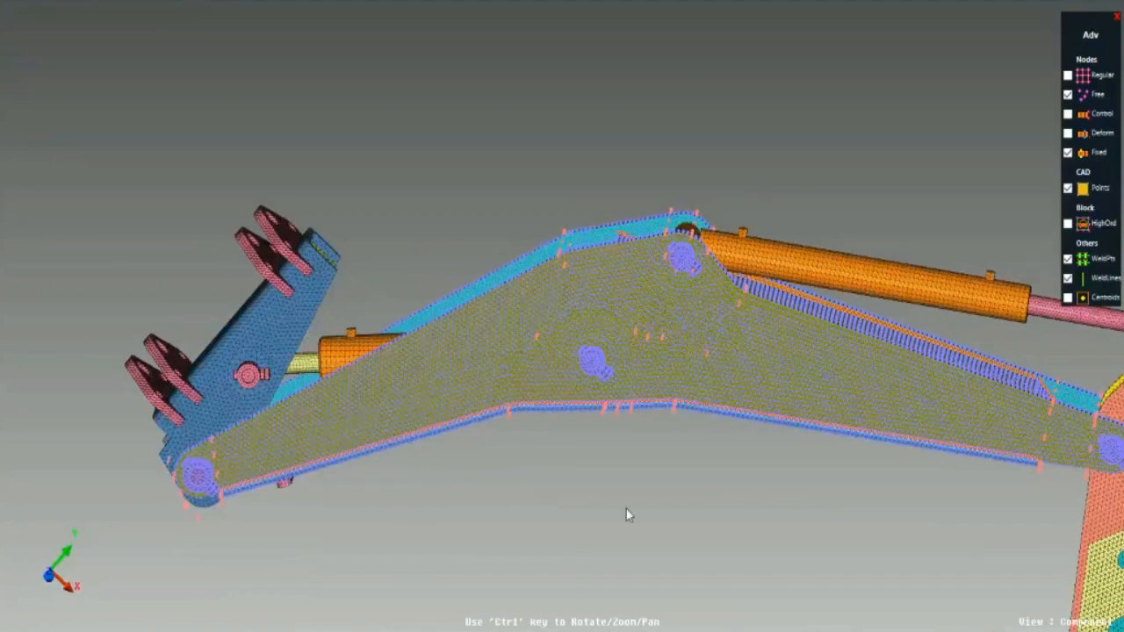
pyautogui.keyDown('ctrl'); pyautogui.moveTo(627, 510); pyautogui.dragTo(186, 451, button='middle'); pyautogui.keyUp('ctrl')
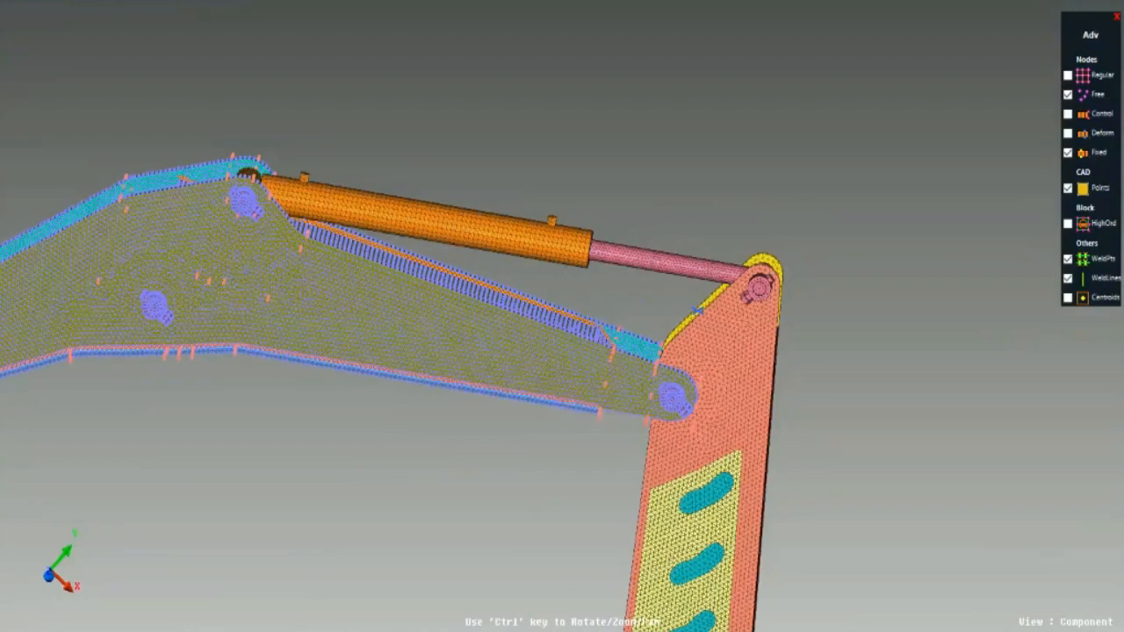
pyautogui.keyDown('ctrl'); pyautogui.moveTo(389, 452); pyautogui.dragTo(495, 449, button='middle'); pyautogui.keyUp('ctrl')
pyautogui.keyDown('ctrl'); pyautogui.moveTo(494, 443); pyautogui.dragTo(286, 540); pyautogui.keyUp('ctrl')
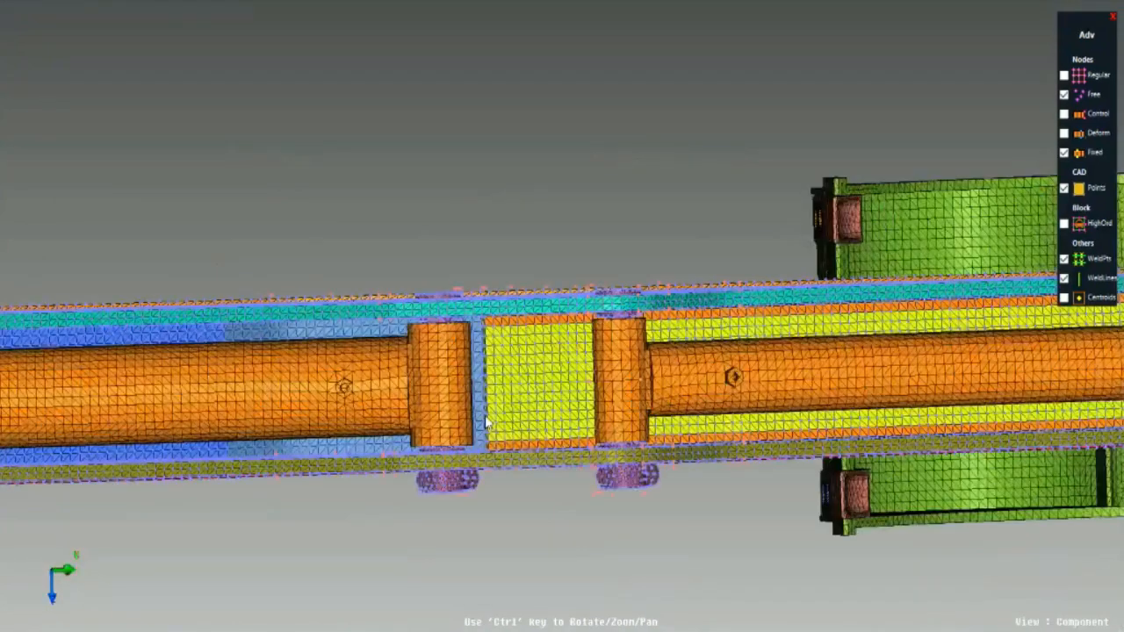
pyautogui.keyDown('ctrl'); pyautogui.moveTo(443, 460); pyautogui.dragTo(558, 469, button='right'); pyautogui.keyUp('ctrl')
pyautogui.keyDown('ctrl'); pyautogui.moveTo(559, 469); pyautogui.dragTo(484, 430); pyautogui.keyUp('ctrl')
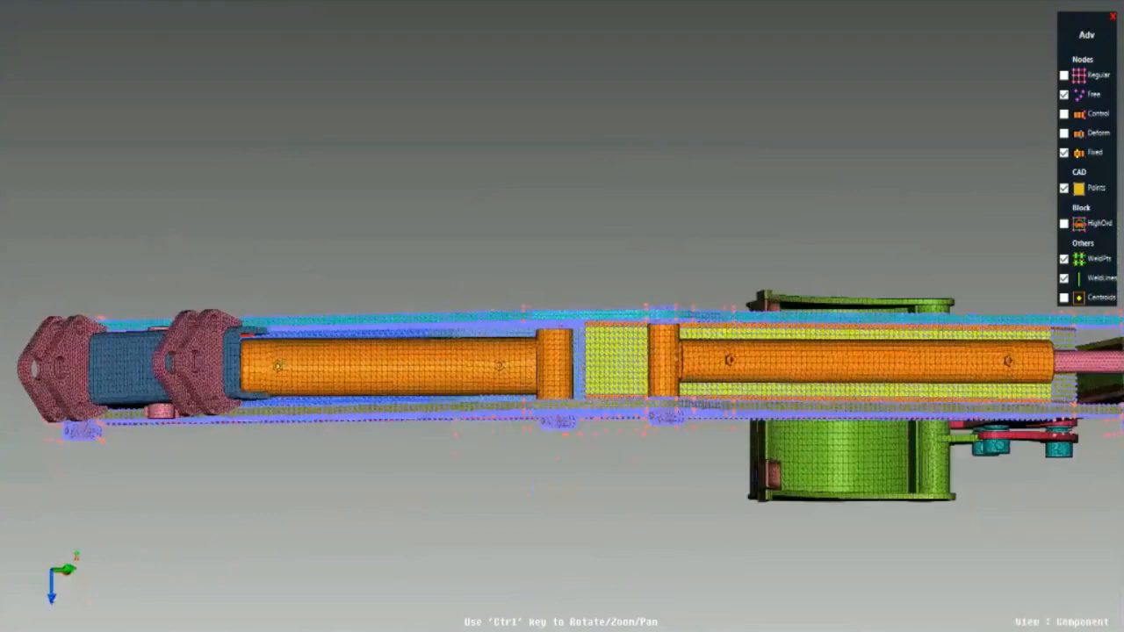
# - Switch to File Explorer and open the ArmStructure_ConstructionEquipments presentation from the ArmStructure folder inside 4.HeavyEngg_Excavitor
pyautogui.hotkey('alt', 'Tab')
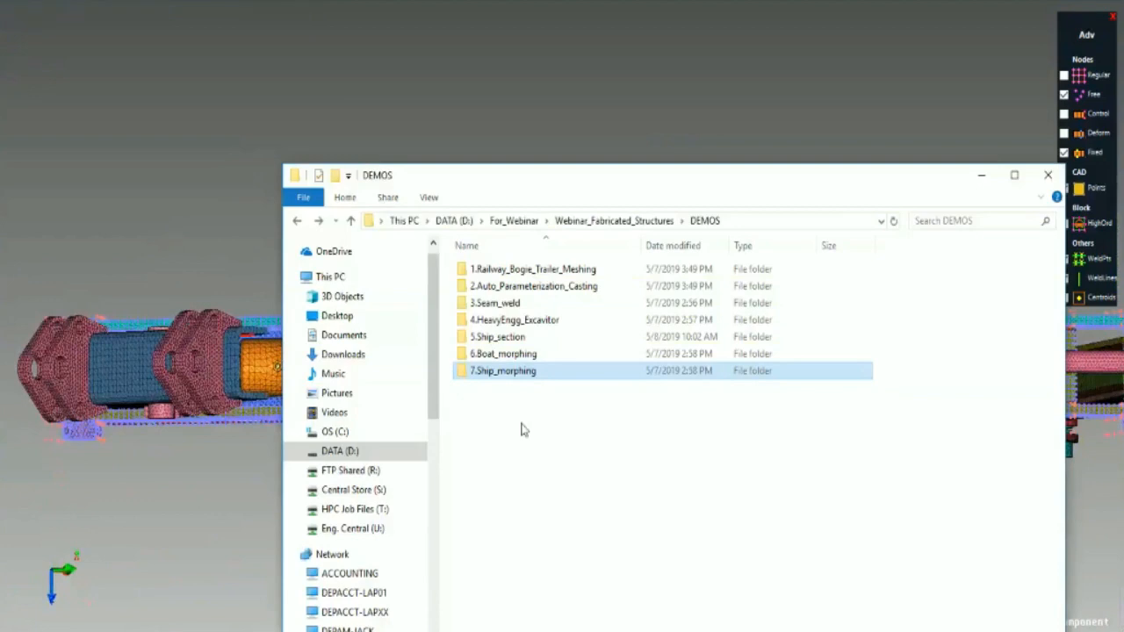
pyautogui.click(542, 303)
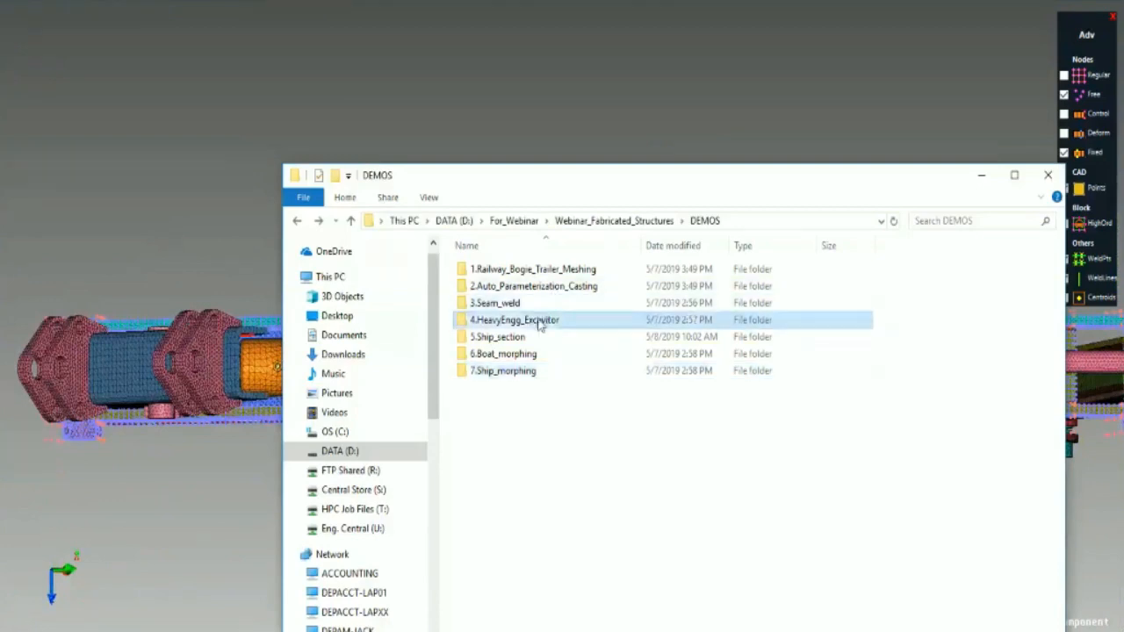
pyautogui.doubleClick(539, 321)
pyautogui.doubleClick(555, 274)
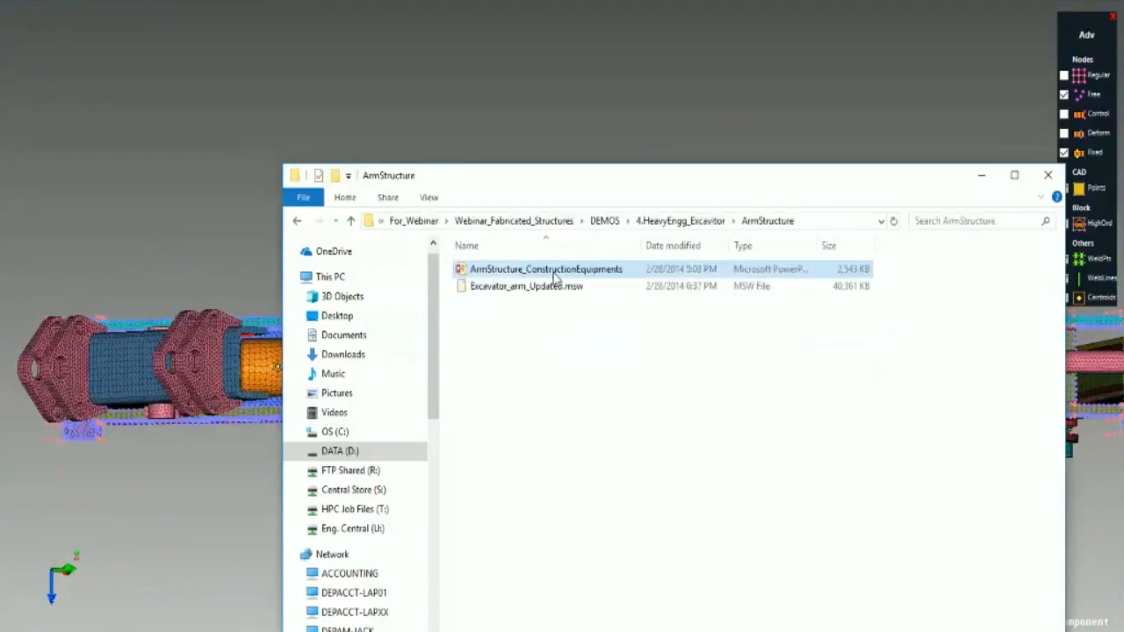
pyautogui.doubleClick(554, 278)
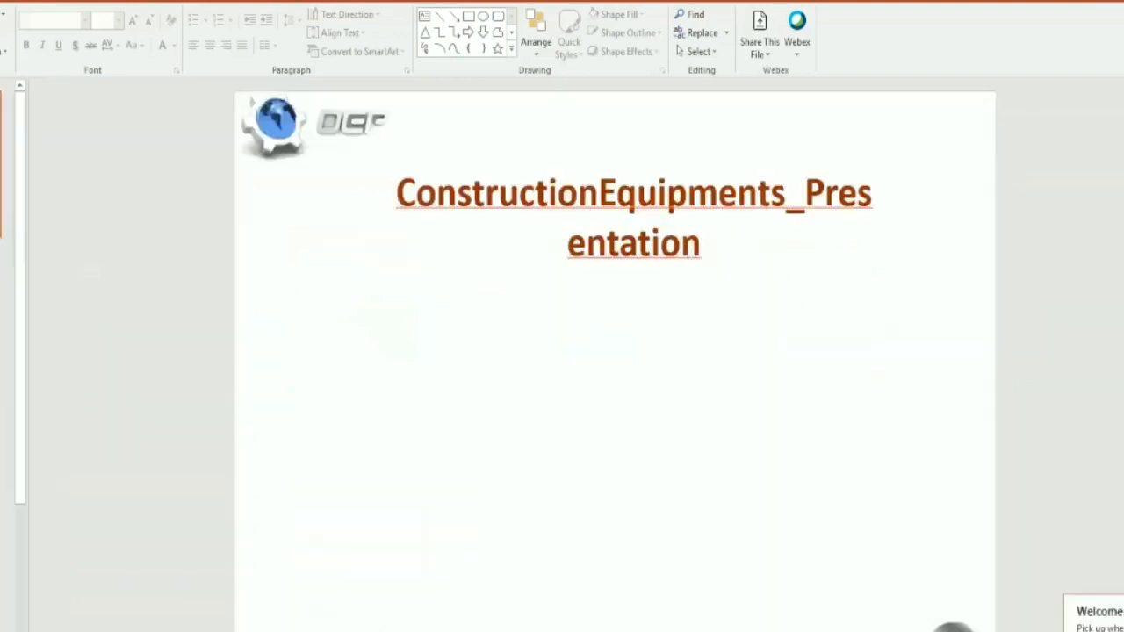
# - Run the construction equipment slide show through the excavator arm's control block, thickness change, width change and bead creation slides to the bead animation
pyautogui.press('F5')
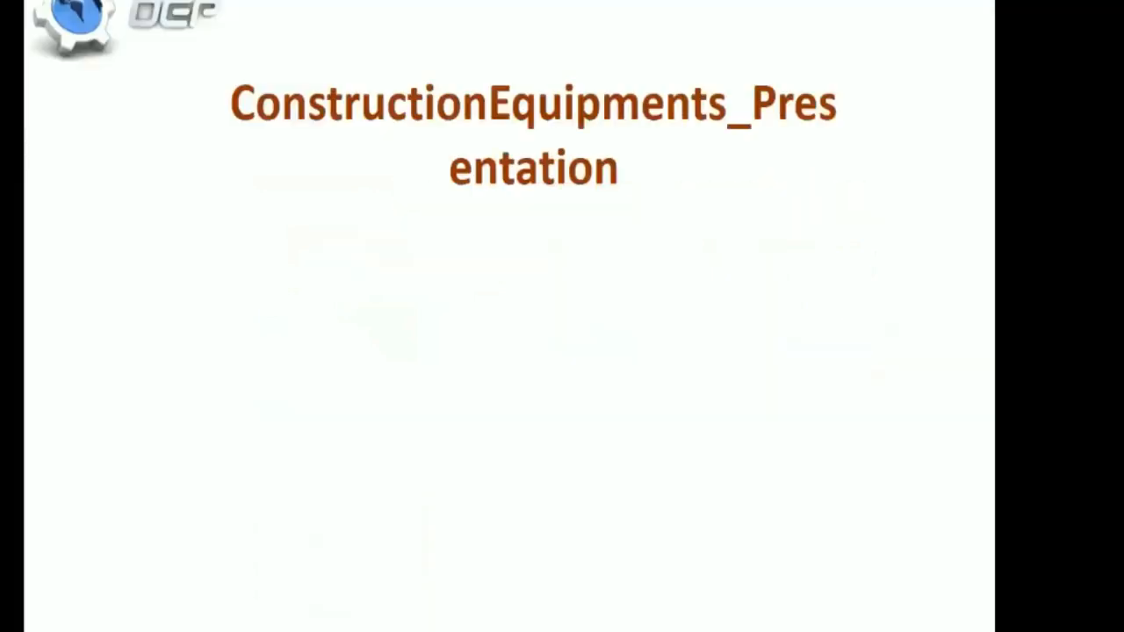
pyautogui.click(849, 483)
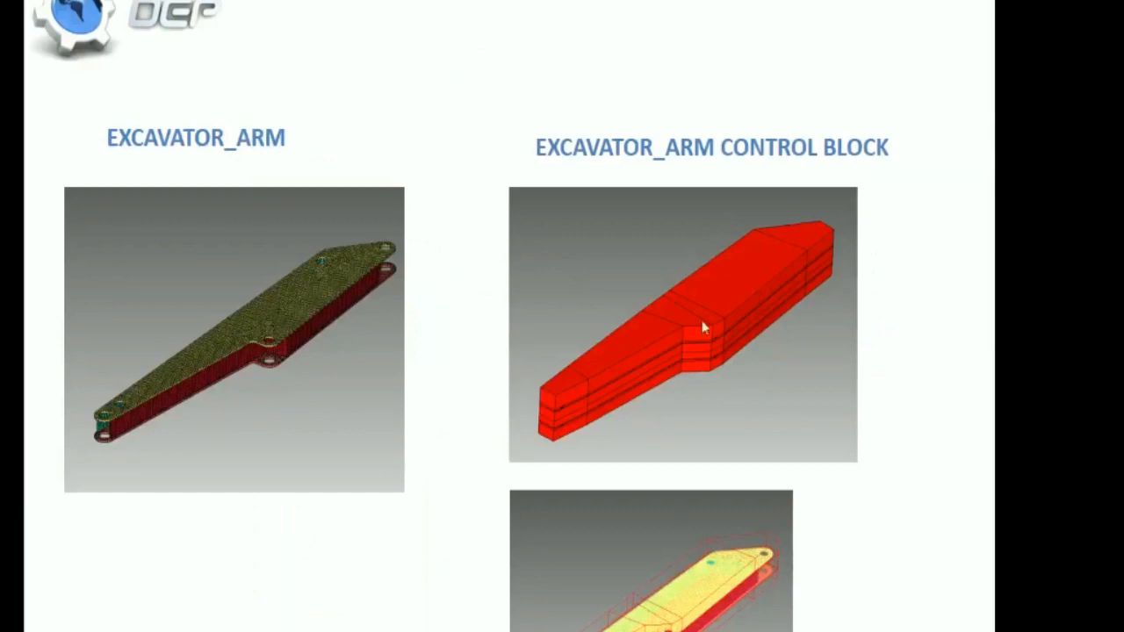
pyautogui.click(703, 363)
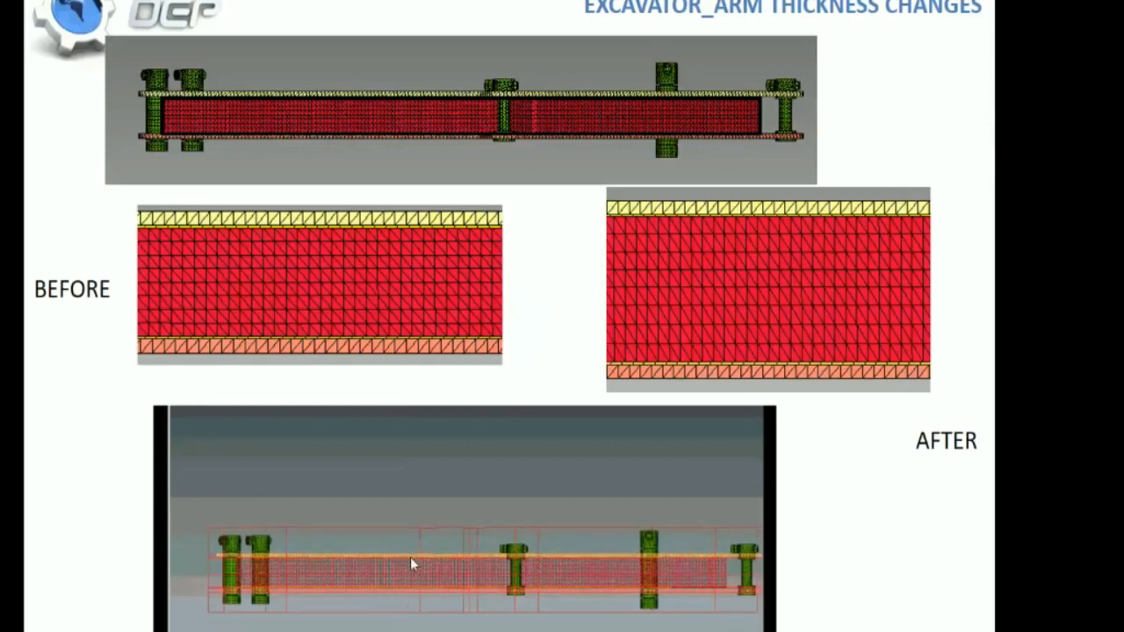
pyautogui.click(543, 559)
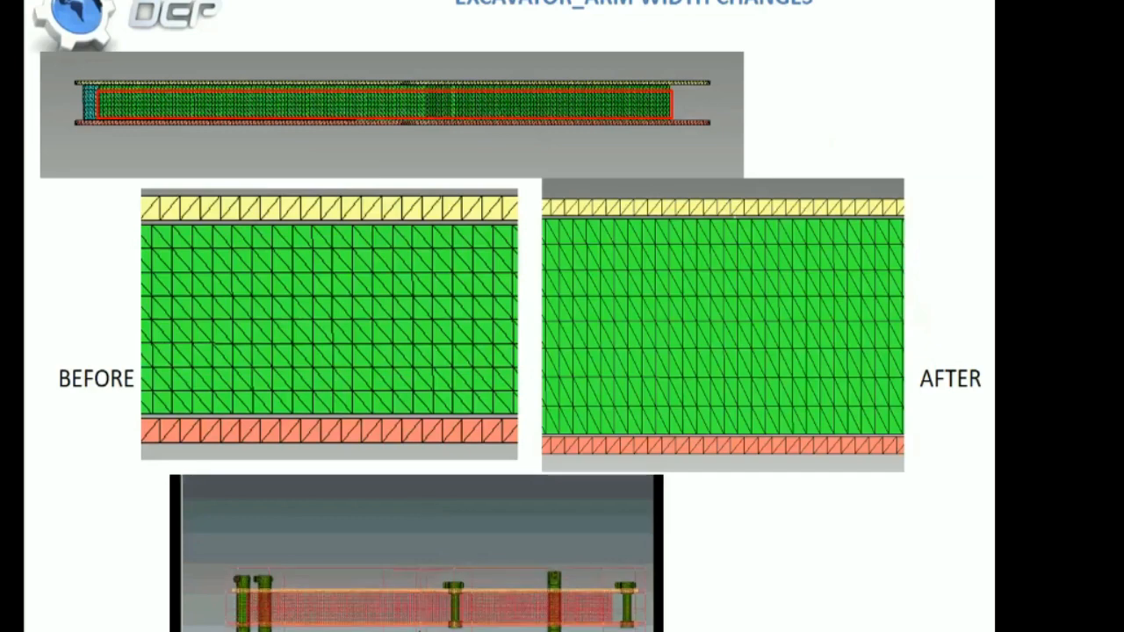
pyautogui.click(437, 621)
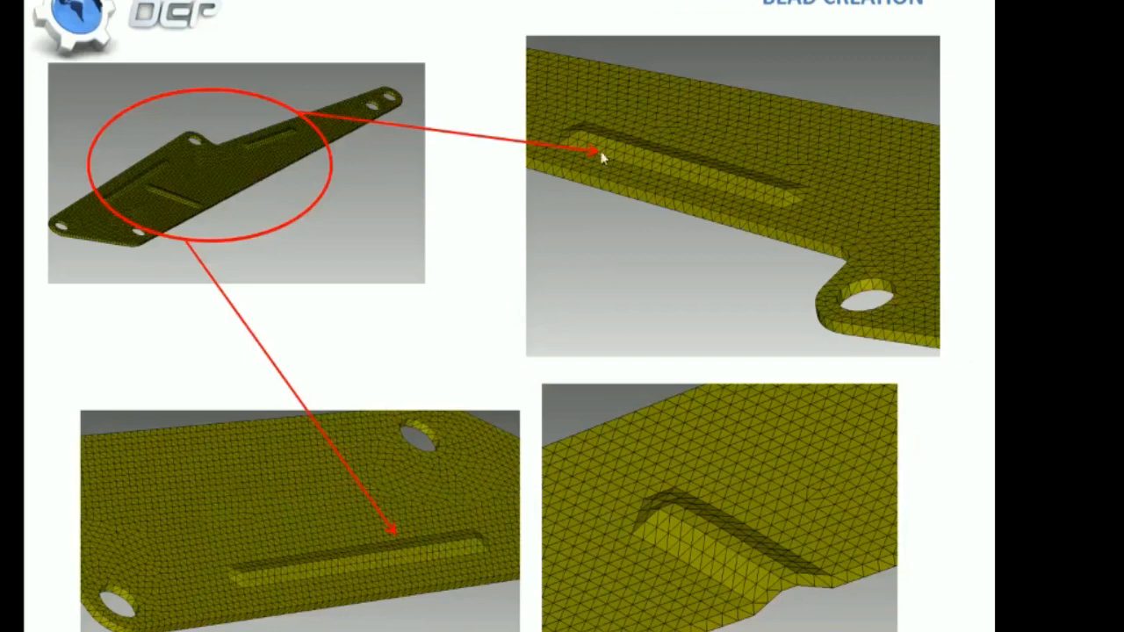
pyautogui.click(683, 351)
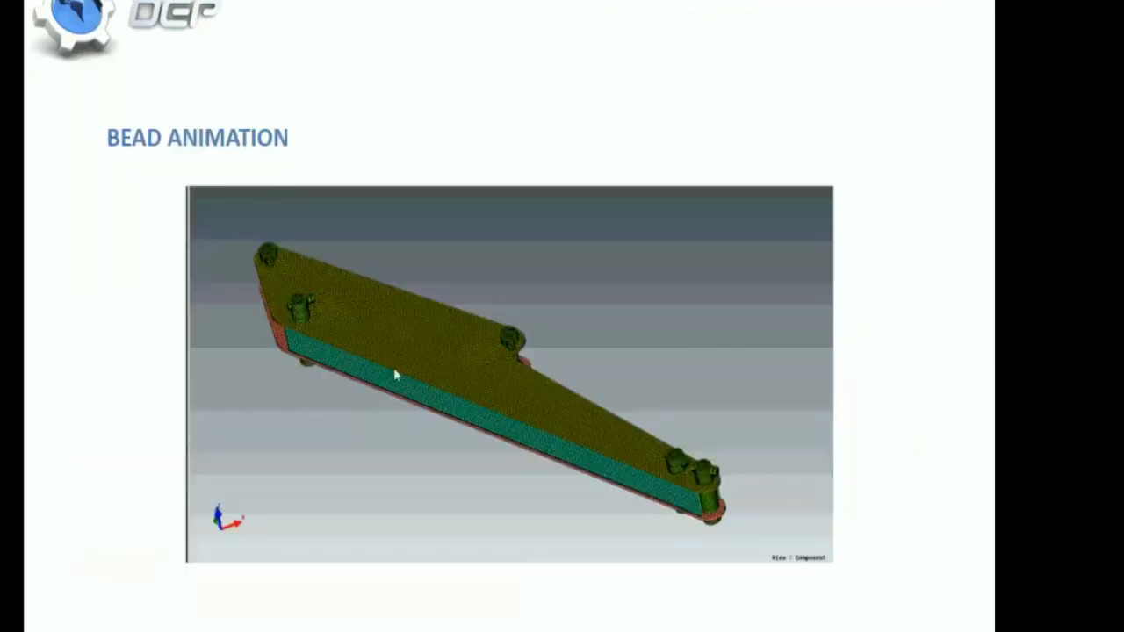
# - Leave the slide show, go up to the DEMOS folder in File Explorer and return to the meshing program
pyautogui.click(598, 537)
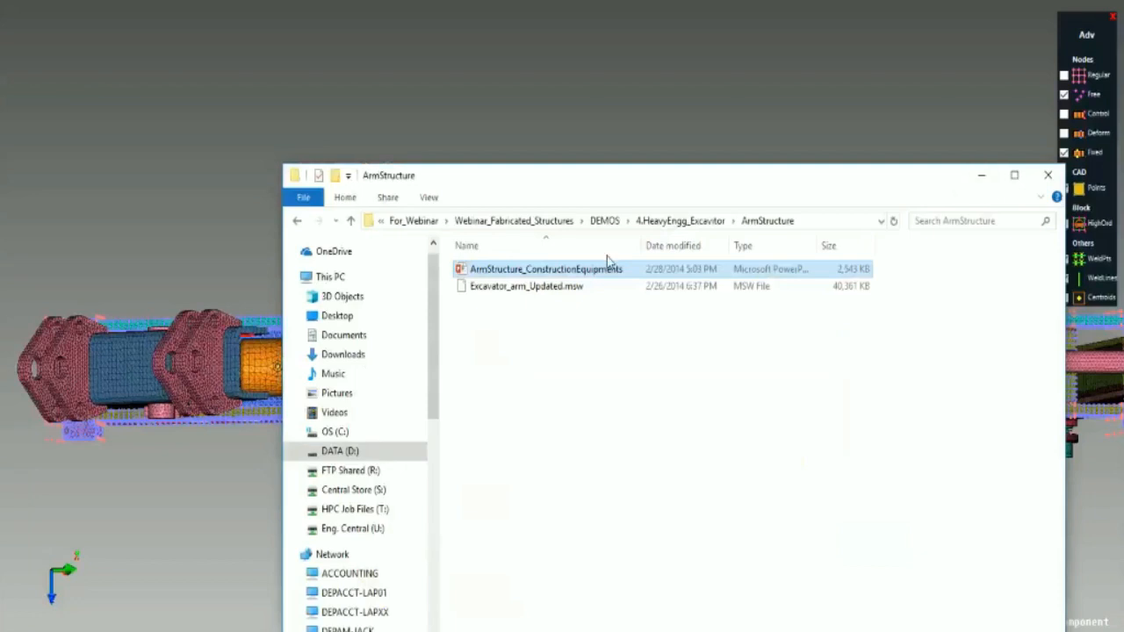
pyautogui.click(604, 221)
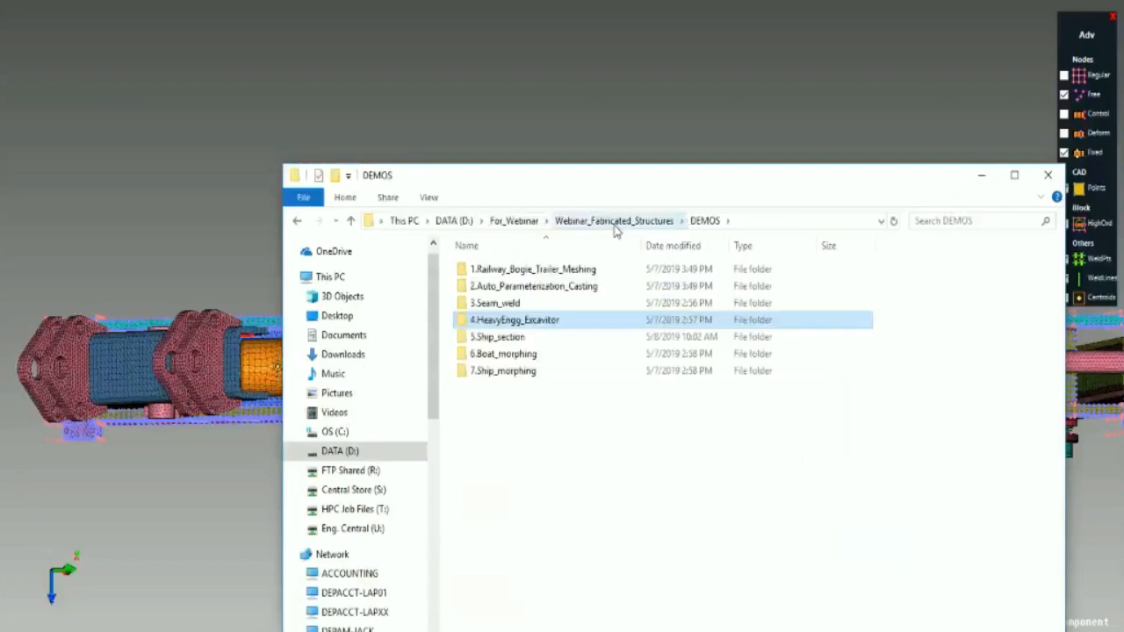
pyautogui.click(983, 177)
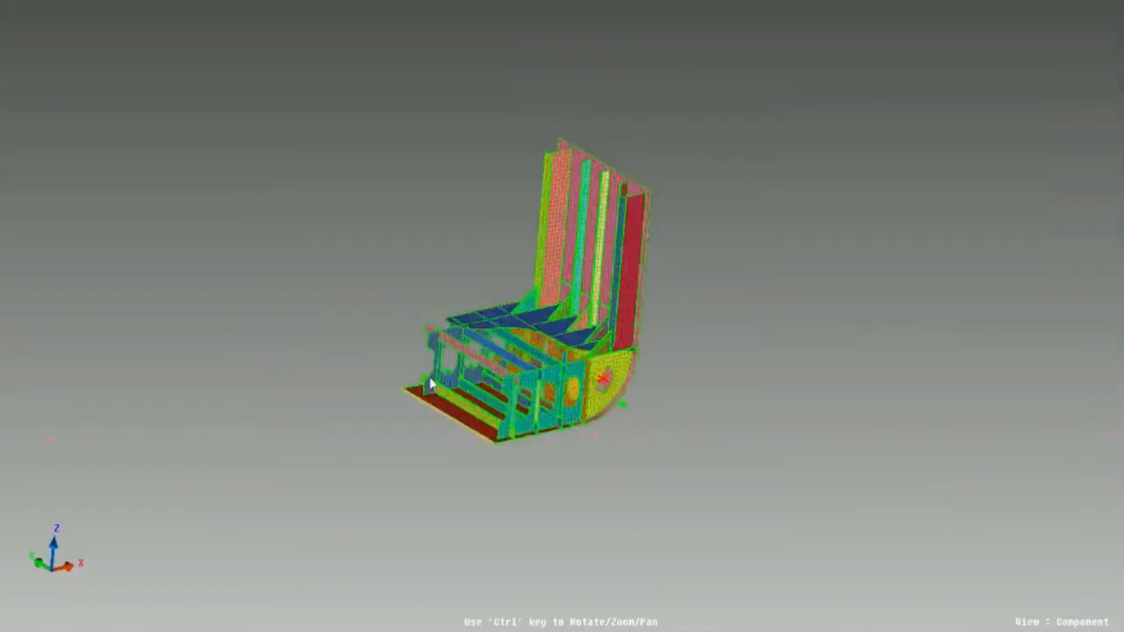
# - Examine the ship section mesh's deck plate, brackets, vertical stiffeners and lower frames from the front, overall and close up
pyautogui.keyDown('ctrl'); pyautogui.moveTo(763, 434); pyautogui.dragTo(480, 245); pyautogui.keyUp('ctrl')
pyautogui.keyDown('ctrl'); pyautogui.moveTo(481, 245); pyautogui.dragTo(502, 323, button='middle'); pyautogui.keyUp('ctrl')
pyautogui.keyDown('ctrl'); pyautogui.moveTo(502, 324); pyautogui.dragTo(360, 497); pyautogui.keyUp('ctrl')
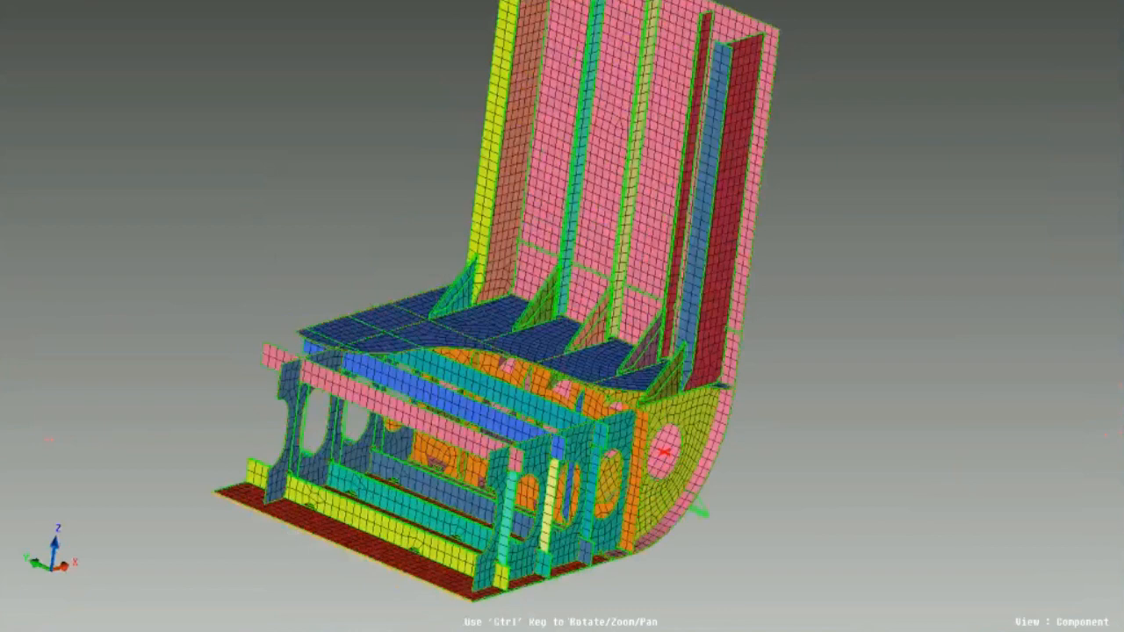
pyautogui.keyDown('ctrl'); pyautogui.moveTo(524, 422); pyautogui.dragTo(575, 416); pyautogui.keyUp('ctrl')
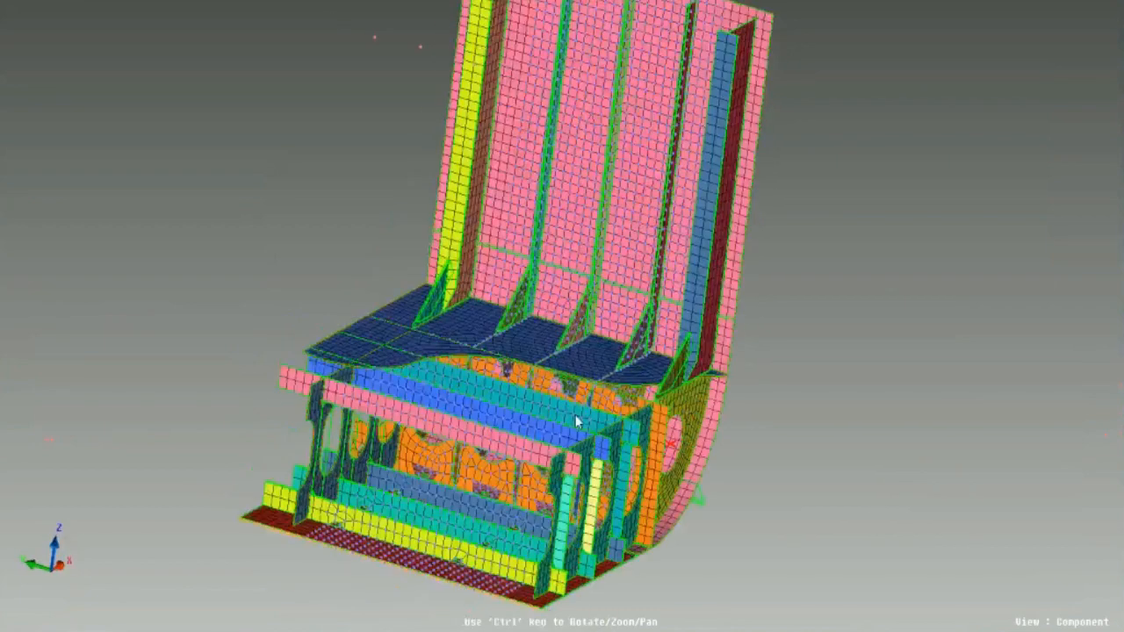
pyautogui.keyDown('ctrl'); pyautogui.moveTo(576, 422); pyautogui.dragTo(510, 457, button='middle'); pyautogui.keyUp('ctrl')
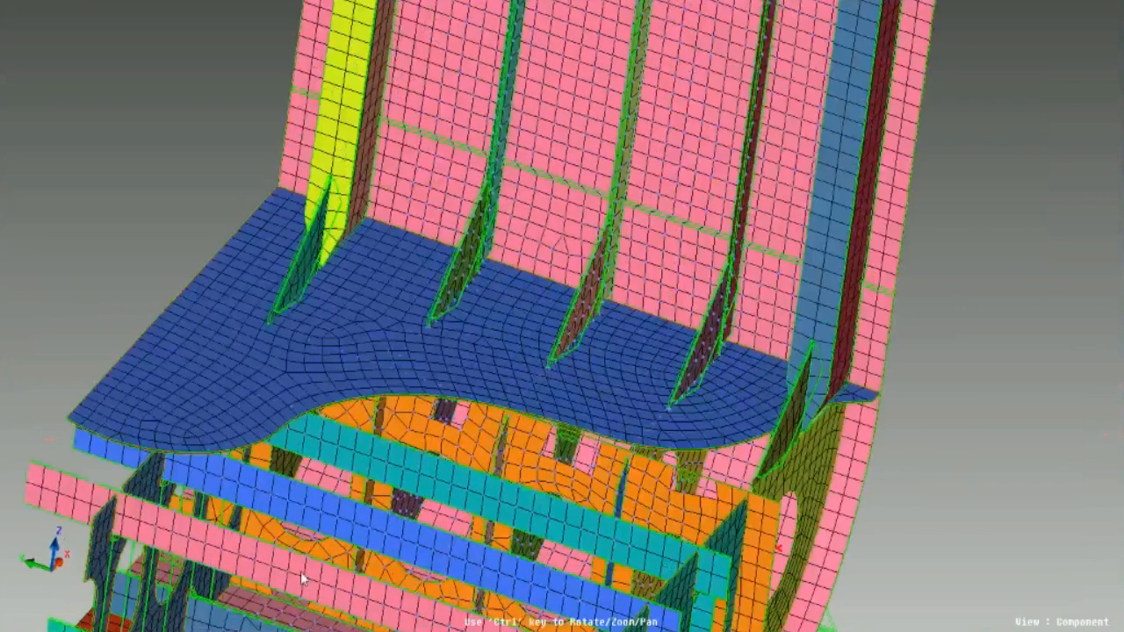
pyautogui.keyDown('ctrl'); pyautogui.moveTo(520, 168); pyautogui.dragTo(475, 285, button='middle'); pyautogui.keyUp('ctrl')
pyautogui.keyDown('ctrl'); pyautogui.moveTo(475, 284); pyautogui.dragTo(559, 304); pyautogui.keyUp('ctrl')
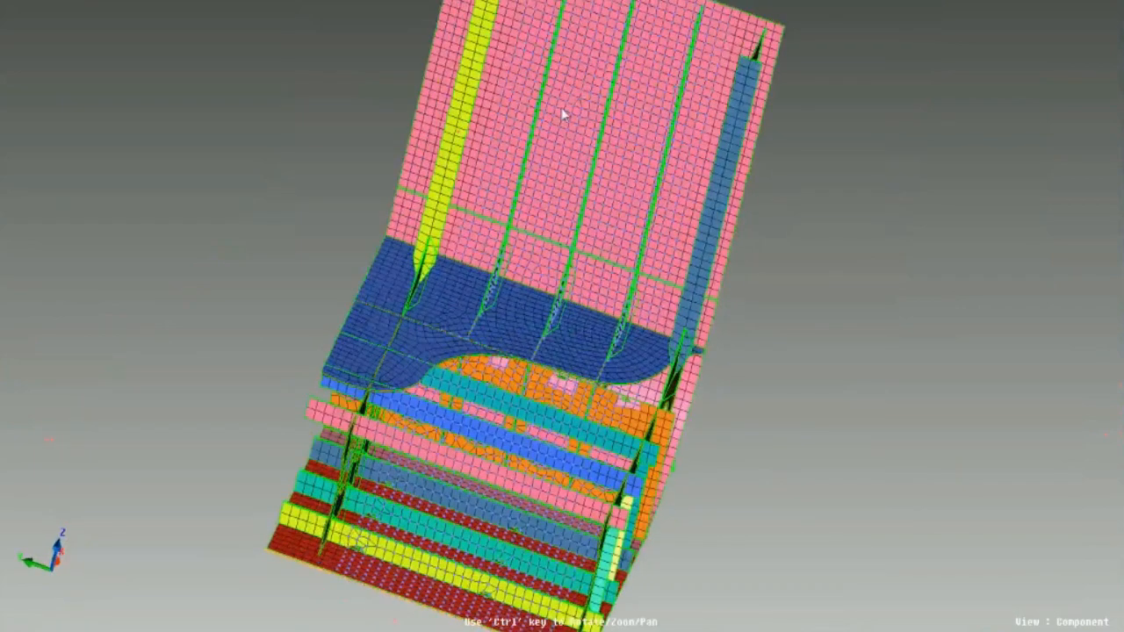
pyautogui.keyDown('ctrl'); pyautogui.moveTo(562, 134); pyautogui.dragTo(550, 238, button='middle'); pyautogui.keyUp('ctrl')
pyautogui.keyDown('ctrl'); pyautogui.moveTo(550, 238); pyautogui.dragTo(457, 459); pyautogui.keyUp('ctrl')
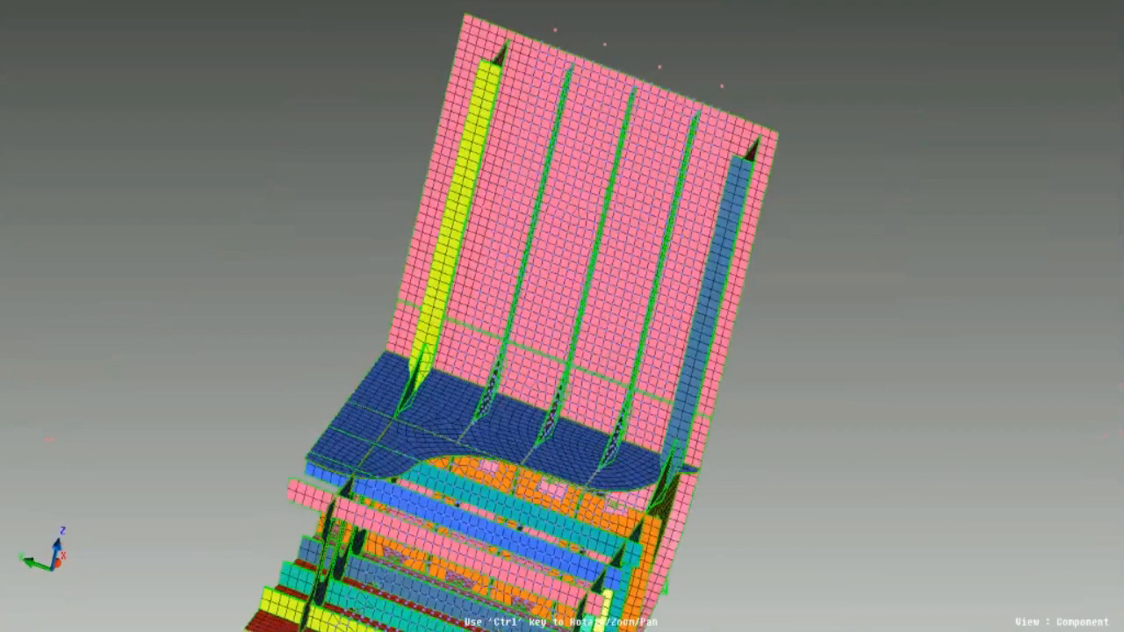
# - Inspect the ship section's rounded corner, bracket joints and web frames with cutouts close up, from the side and obliquely
pyautogui.keyDown('ctrl'); pyautogui.moveTo(667, 555); pyautogui.dragTo(575, 403); pyautogui.keyUp('ctrl')
pyautogui.scroll(4, 602, 381)
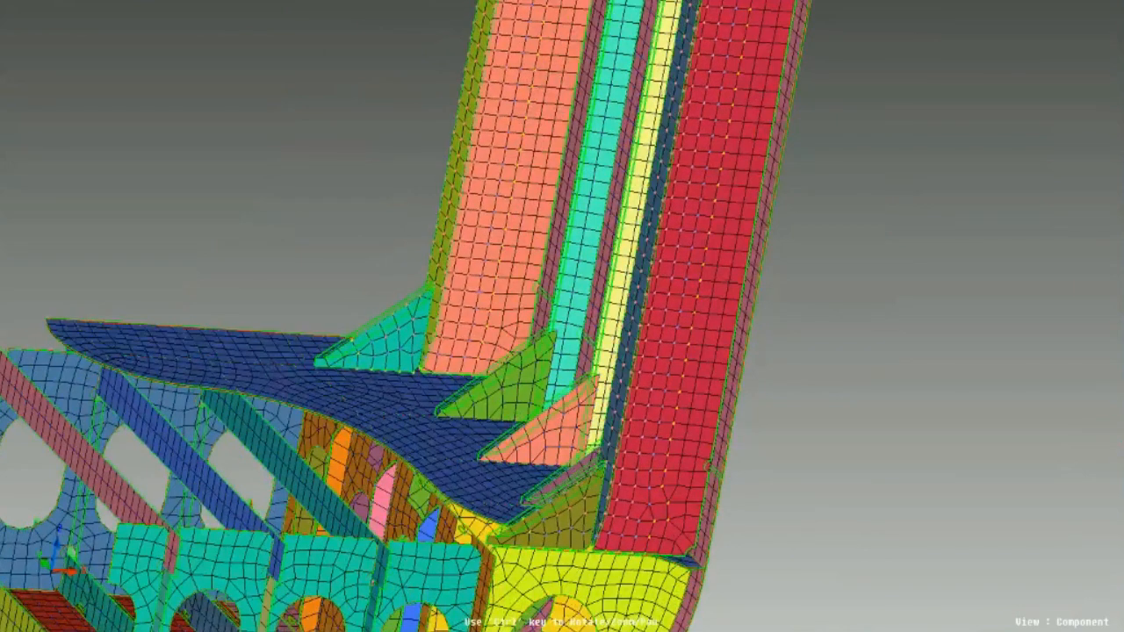
pyautogui.scroll(-5, 505, 404)
pyautogui.keyDown('ctrl'); pyautogui.moveTo(505, 404); pyautogui.dragTo(323, 412); pyautogui.keyUp('ctrl')
pyautogui.scroll(5, 409, 452)
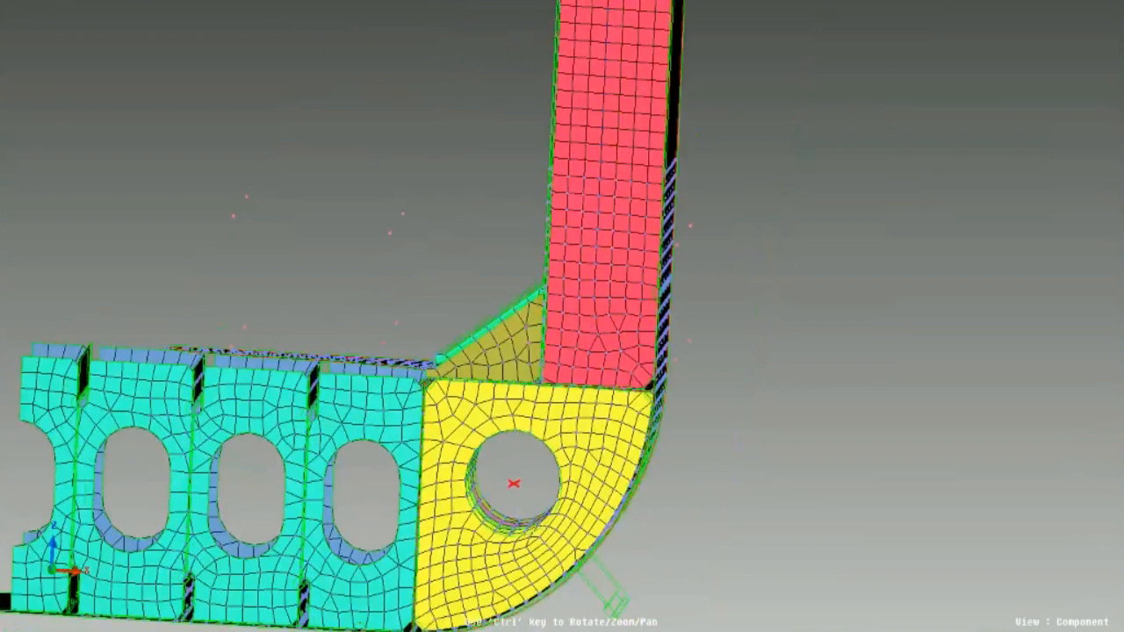
pyautogui.keyDown('ctrl'); pyautogui.moveTo(519, 571); pyautogui.dragTo(558, 525); pyautogui.keyUp('ctrl')
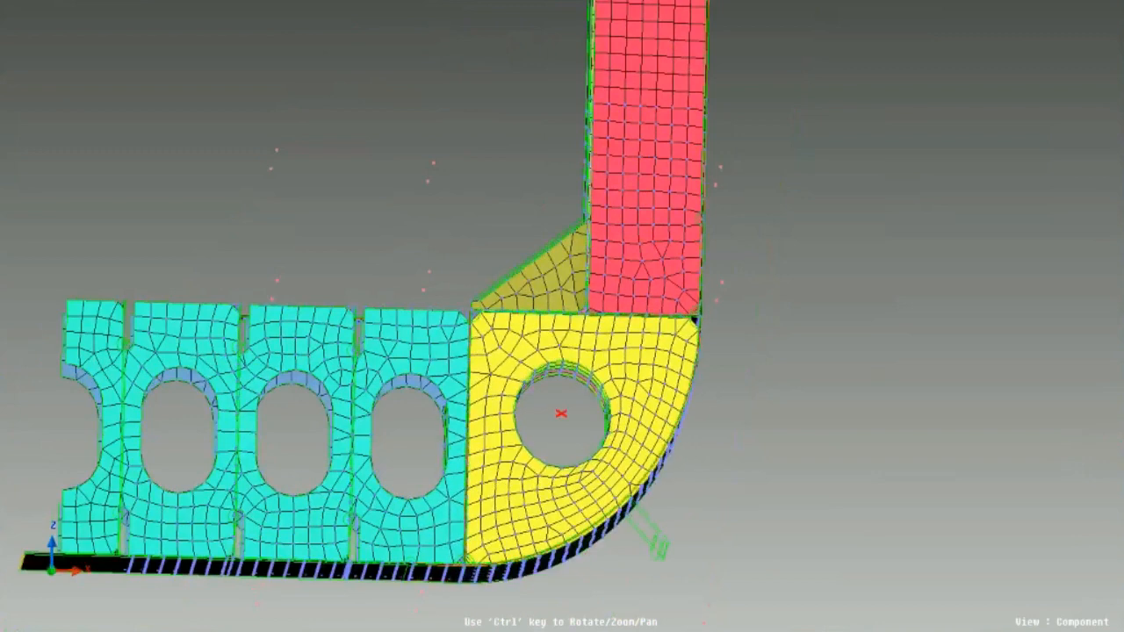
pyautogui.keyDown('ctrl'); pyautogui.moveTo(586, 210); pyautogui.dragTo(827, 368); pyautogui.keyUp('ctrl')
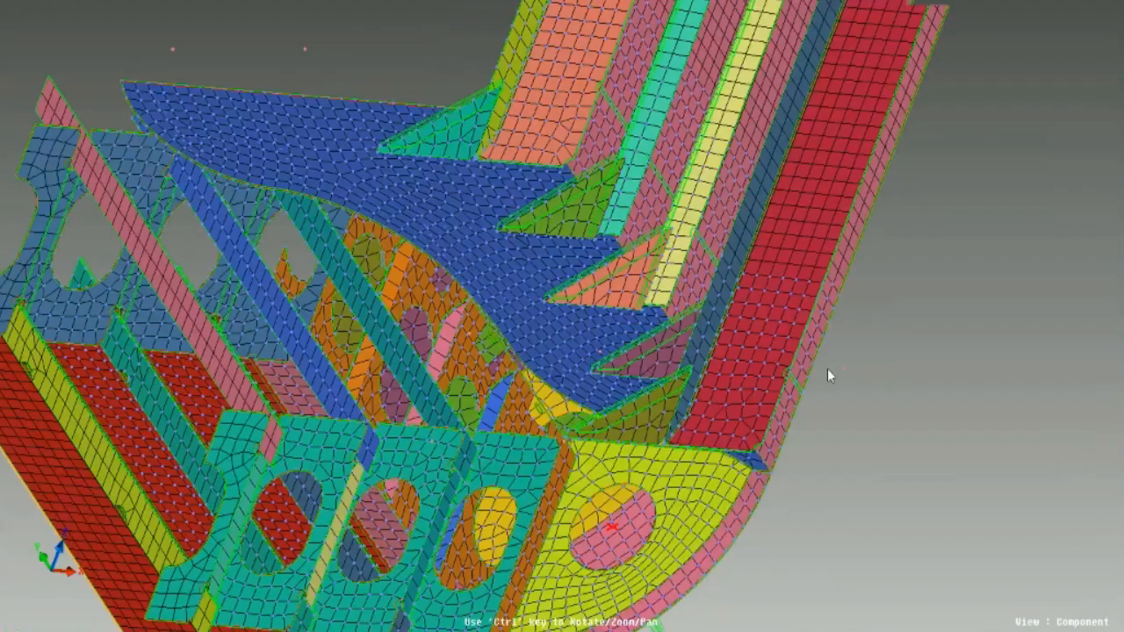
pyautogui.keyDown('ctrl'); pyautogui.moveTo(828, 369); pyautogui.dragTo(746, 356); pyautogui.keyUp('ctrl')
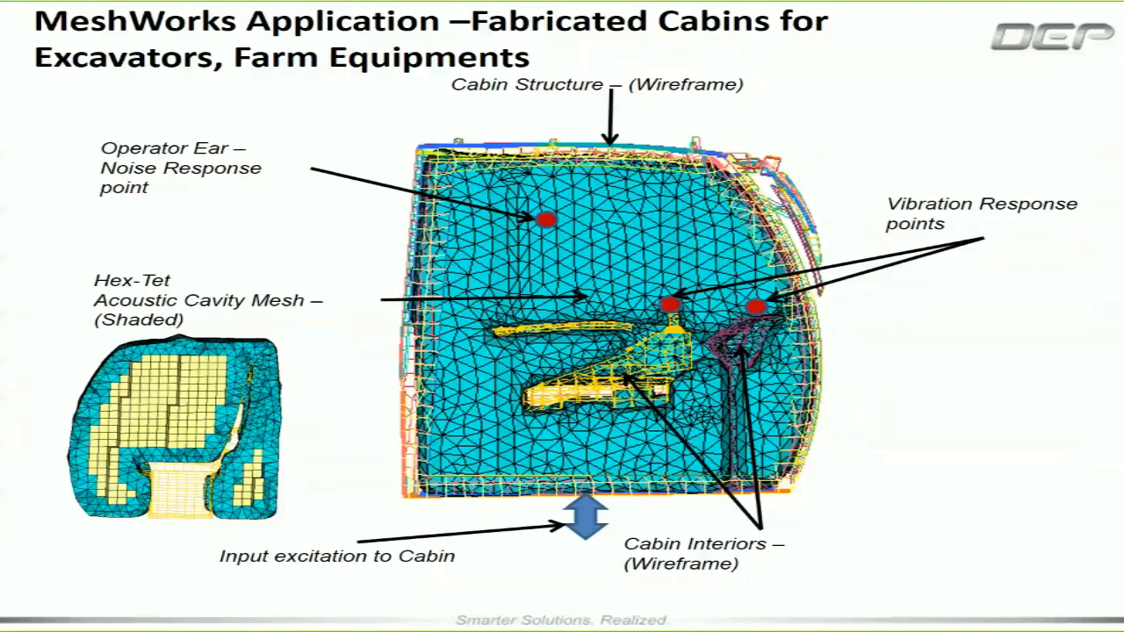
# - Switch to the MeshWorks slide show and advance from the fabricated cabins slide to the "Key value proposition of MW8" slide
pyautogui.press('Right')
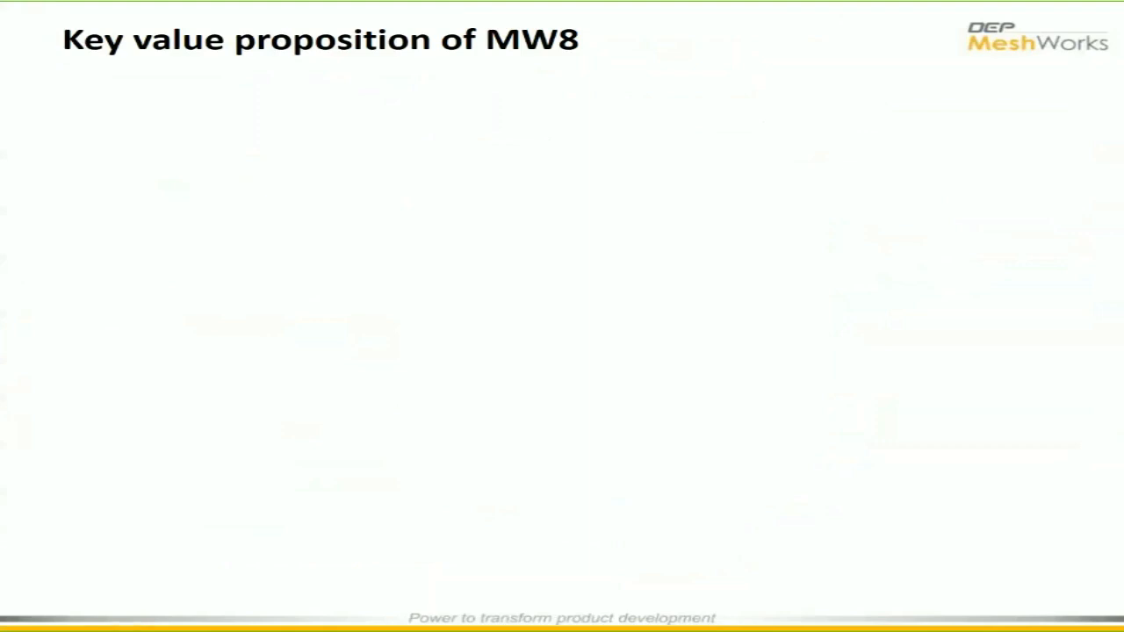